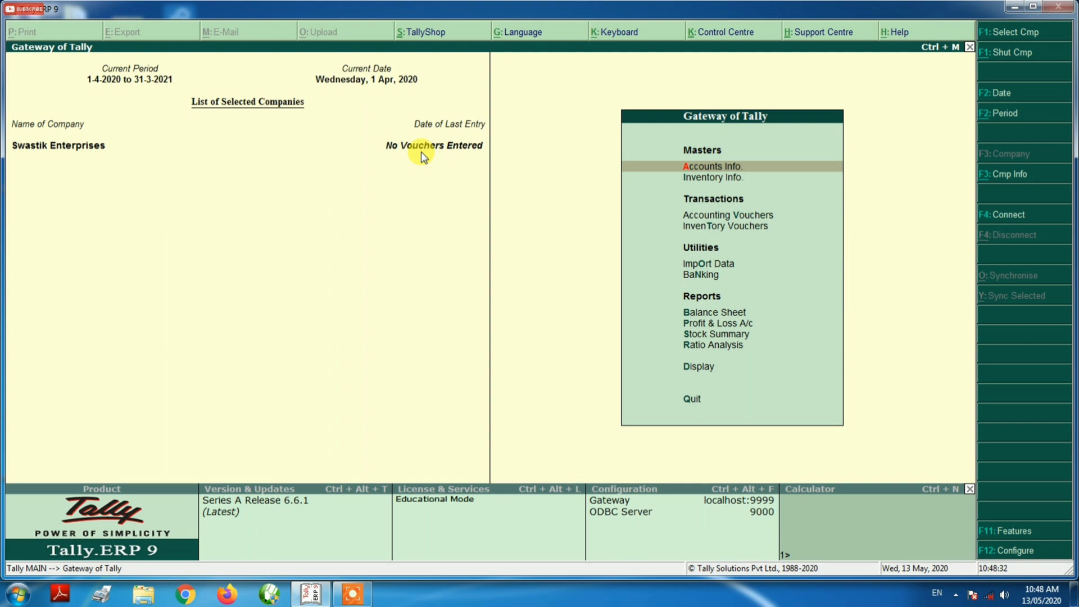
key("Down")
key("Down")
key("Up")
key("Up")
key("Down")
key("Up")
key("Down")
key("Up")
Start creating a single stock item in the inventory masters, named MOUSE and without an alias
key("i")
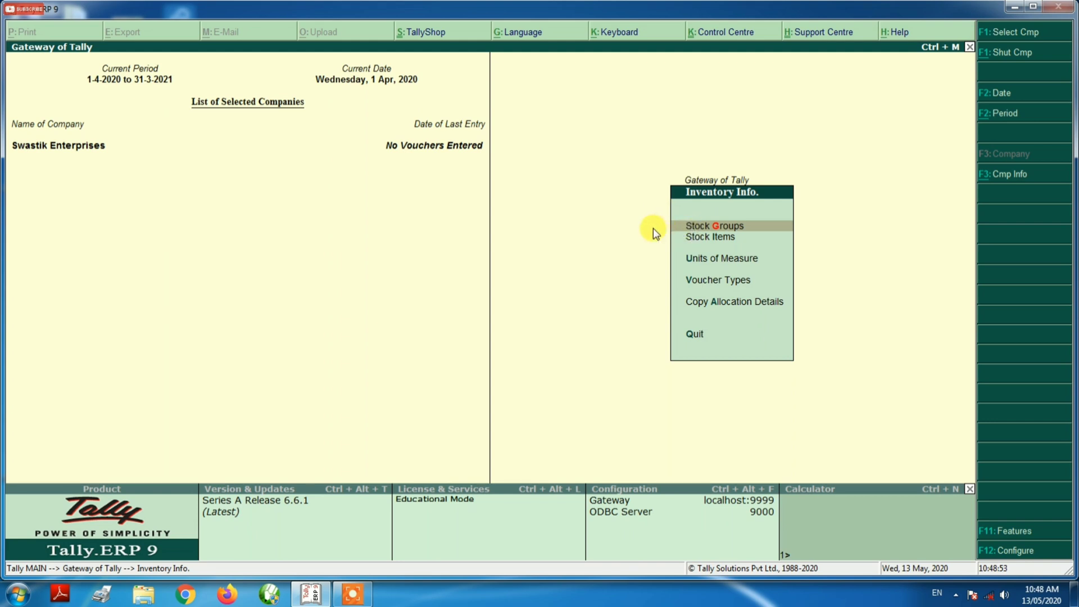
key("Down")
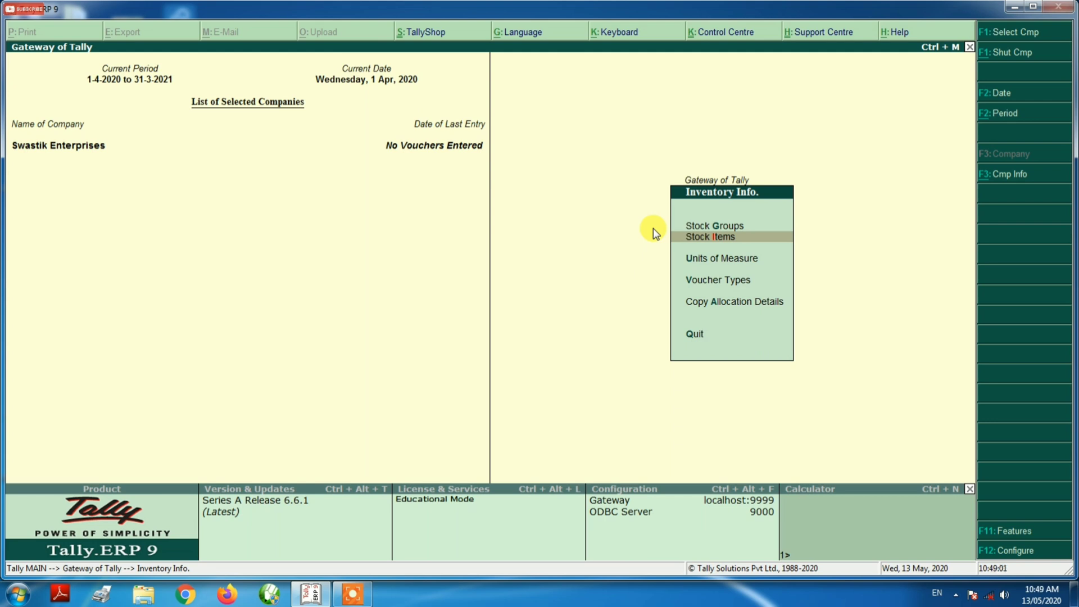
key("Return")
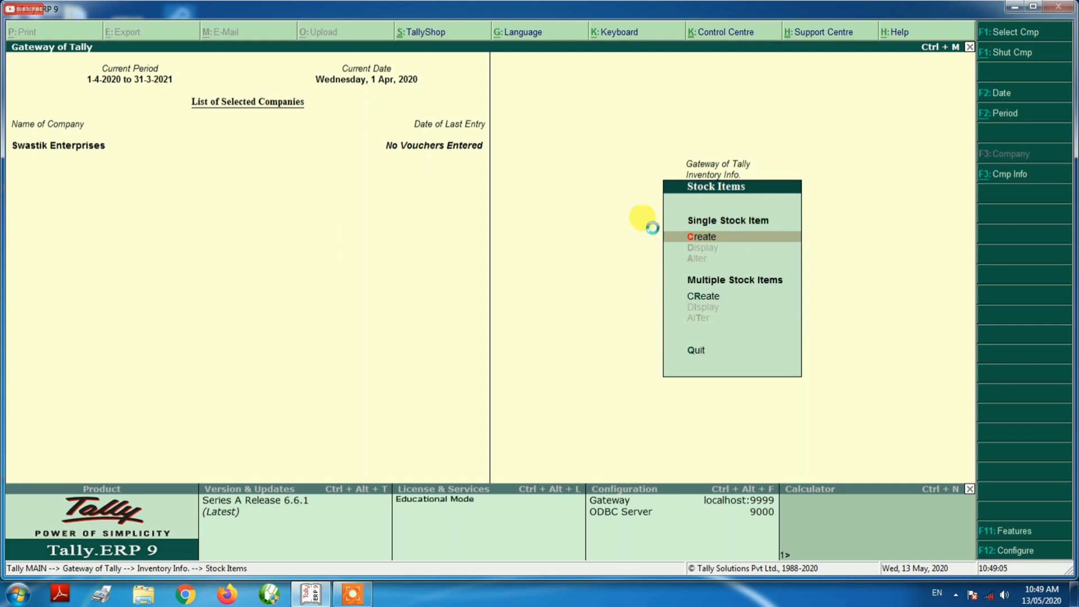
key("Return")
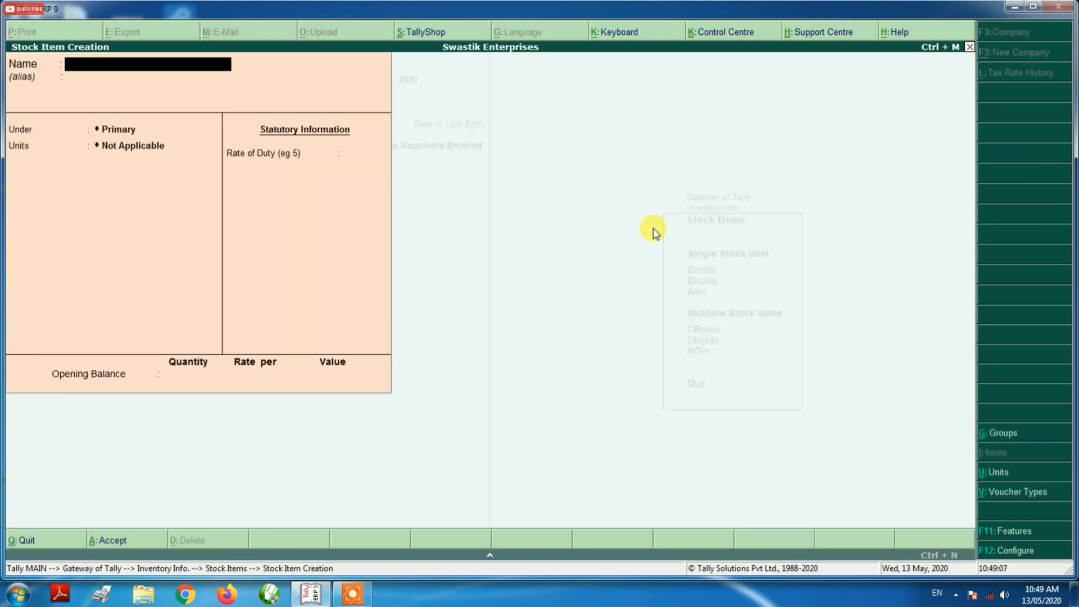
type("MOUSE")
key("Return")
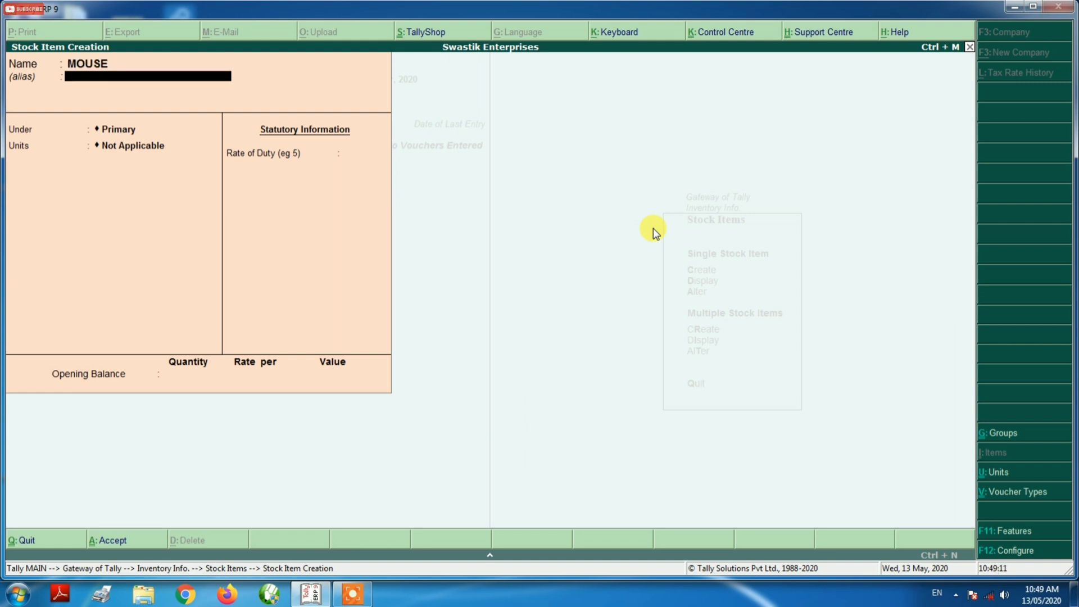
key("Return")
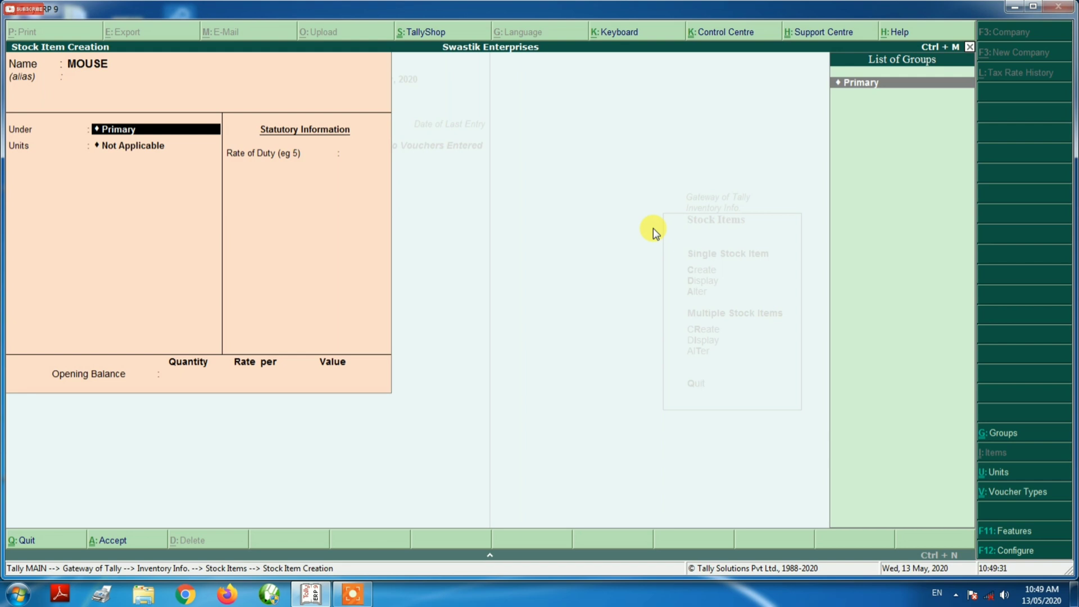
Create the stock group COMPUTER ACCESSORIES under Primary for the item, with item quantities added set to Yes
key("alt+c")
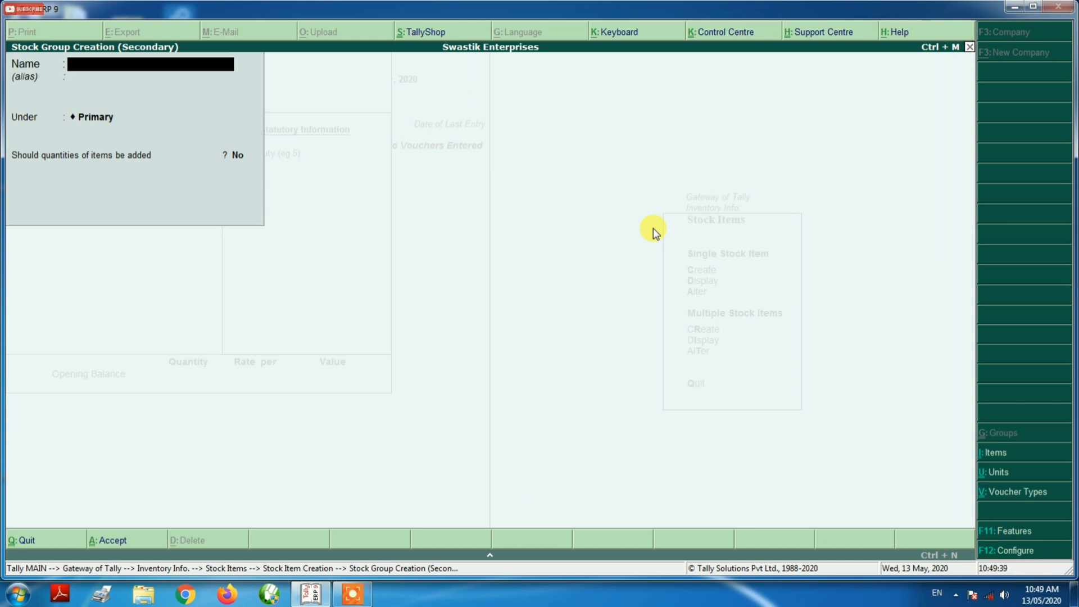
type("COMPUTER A/C")
key("BackSpace")
key("BackSpace")
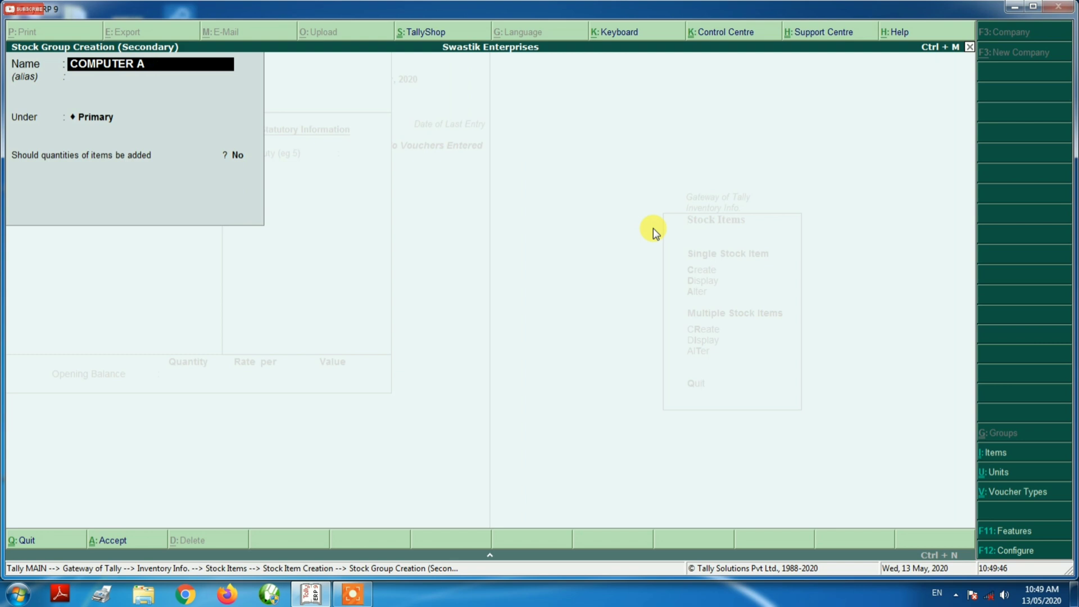
type("CCESSORIES")
key("Return")
key("Return")
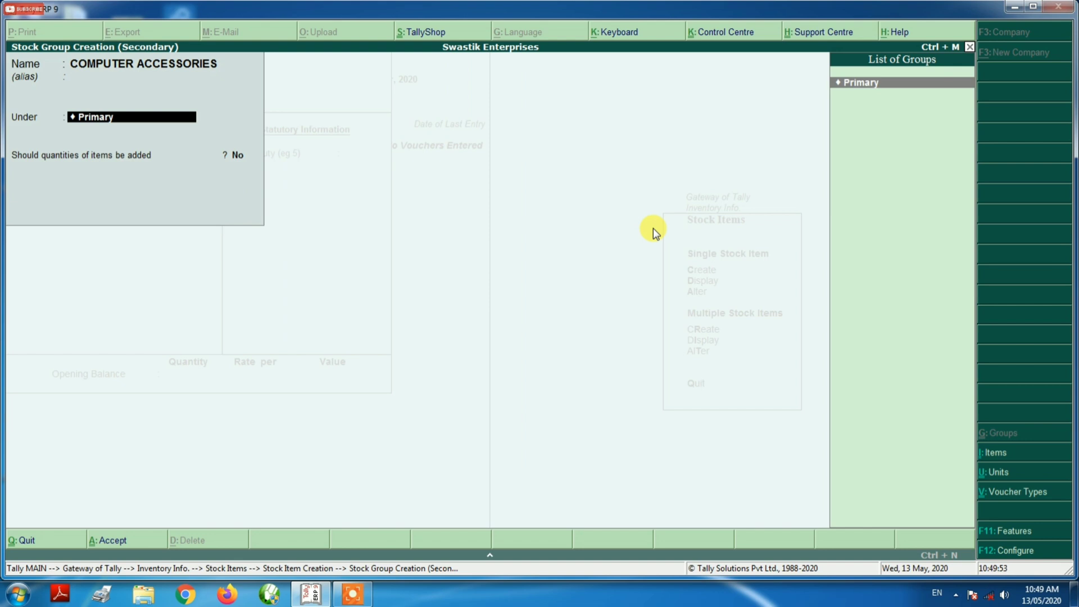
key("Return")
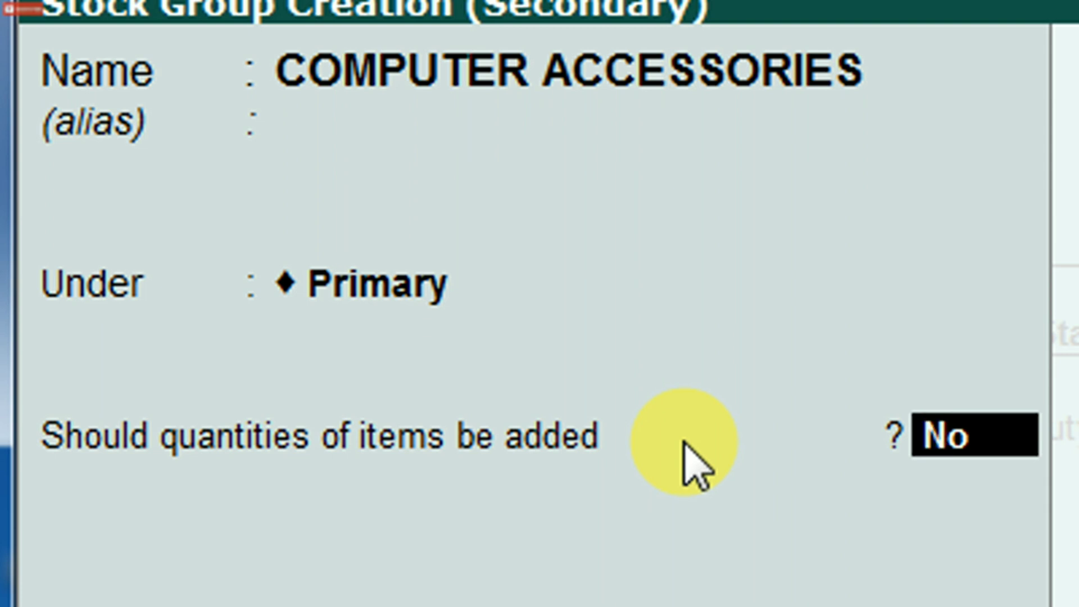
type("Y")
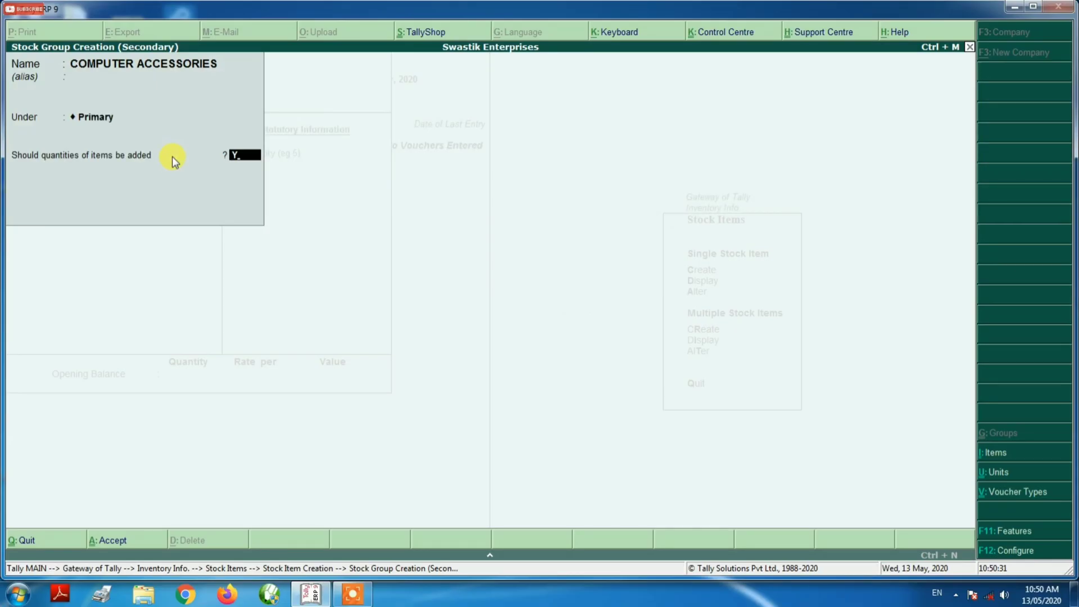
key("Return")
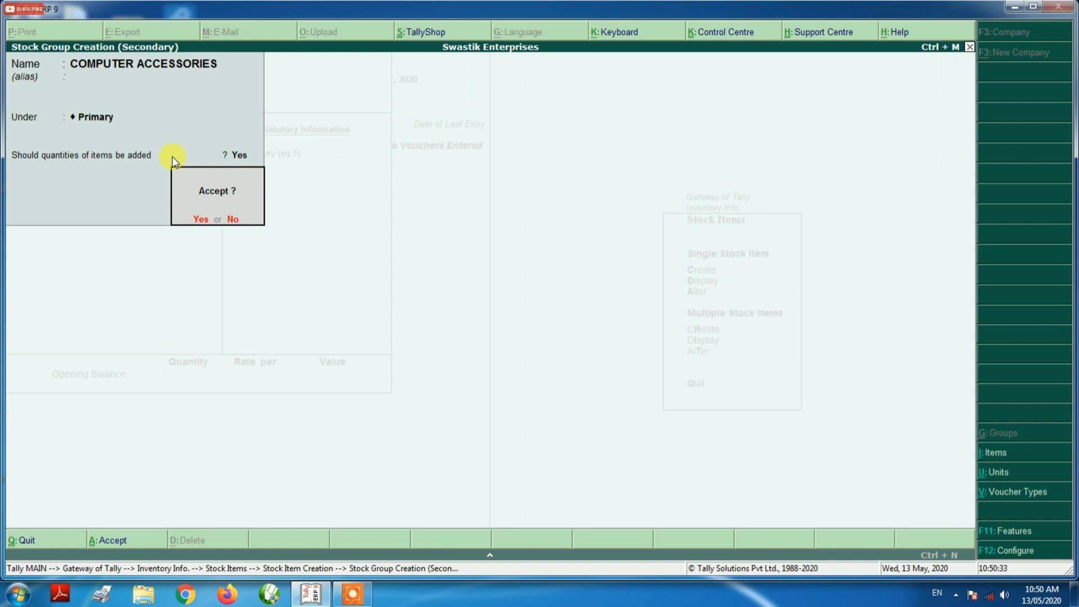
key("Return")
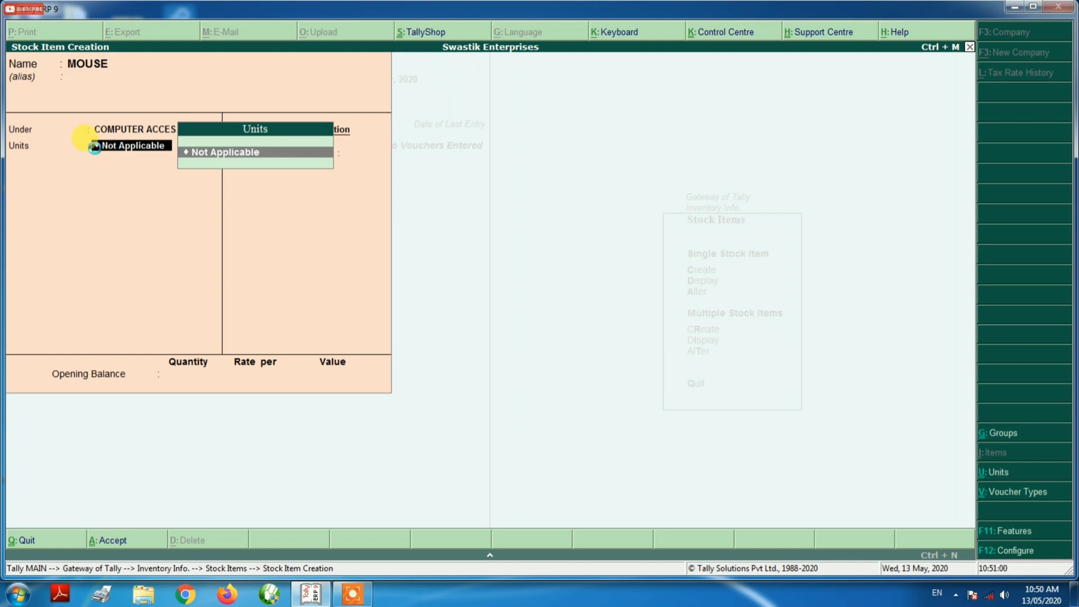
Create a simple unit for the item with symbol pcs., formal name Pieces and 0 decimal places
key("alt+c")
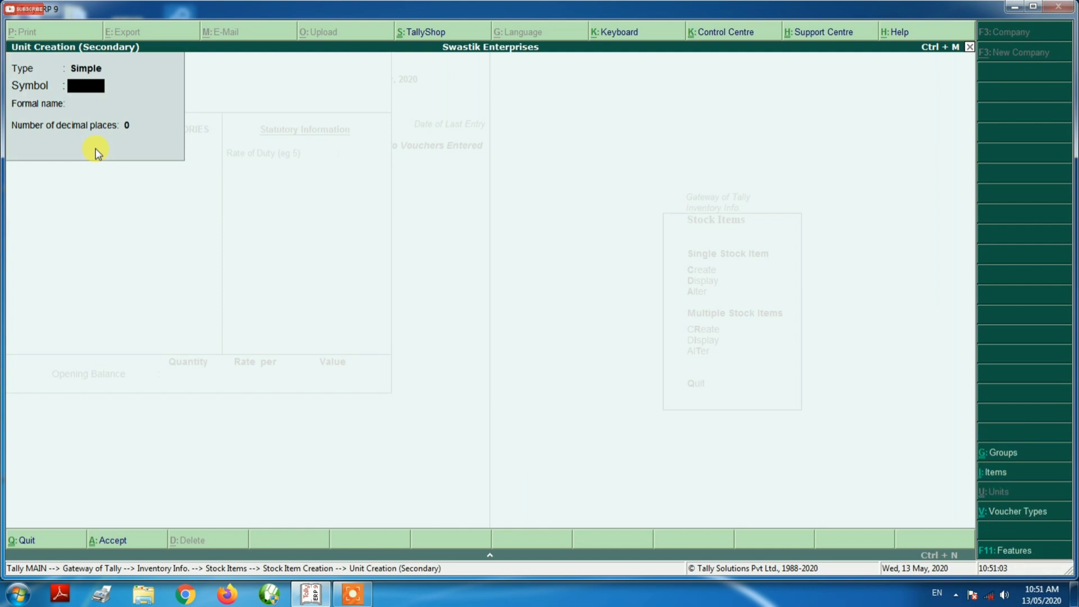
type("pcs.")
key("Return")
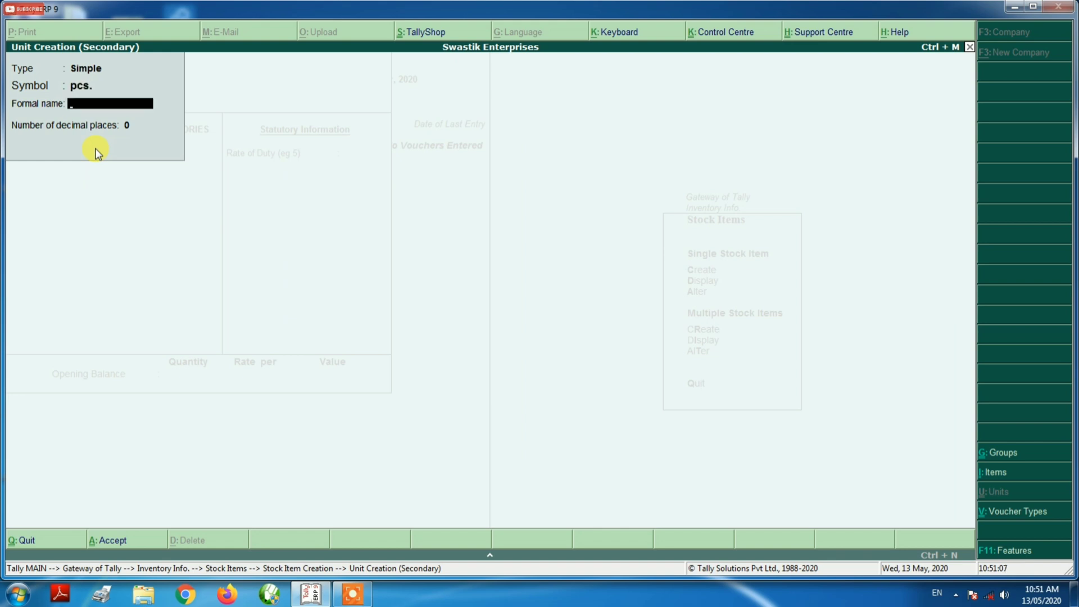
type("Pieces")
key("Return")
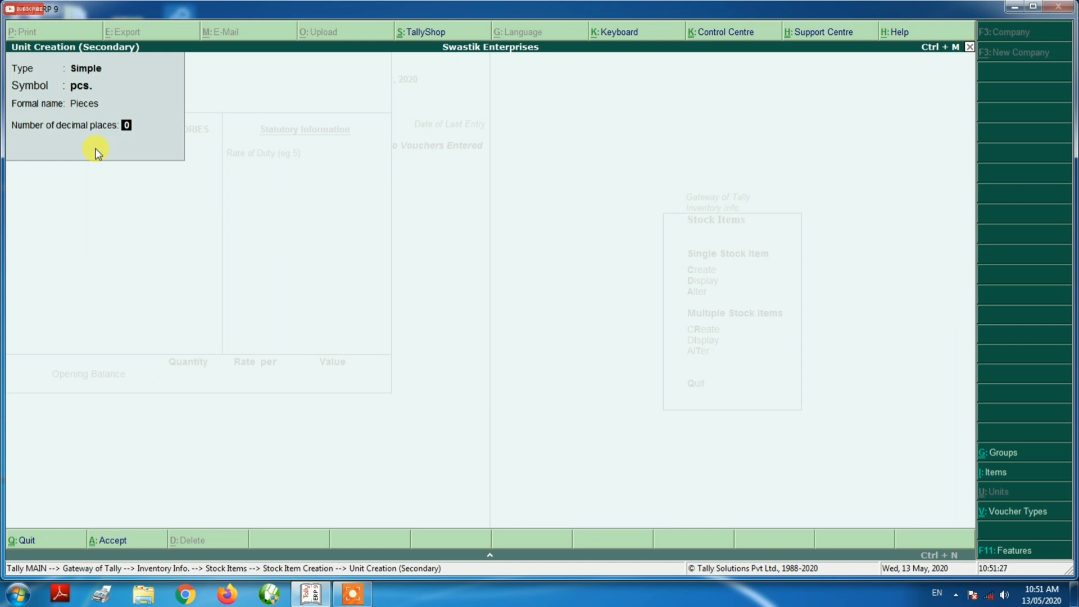
key("Return")
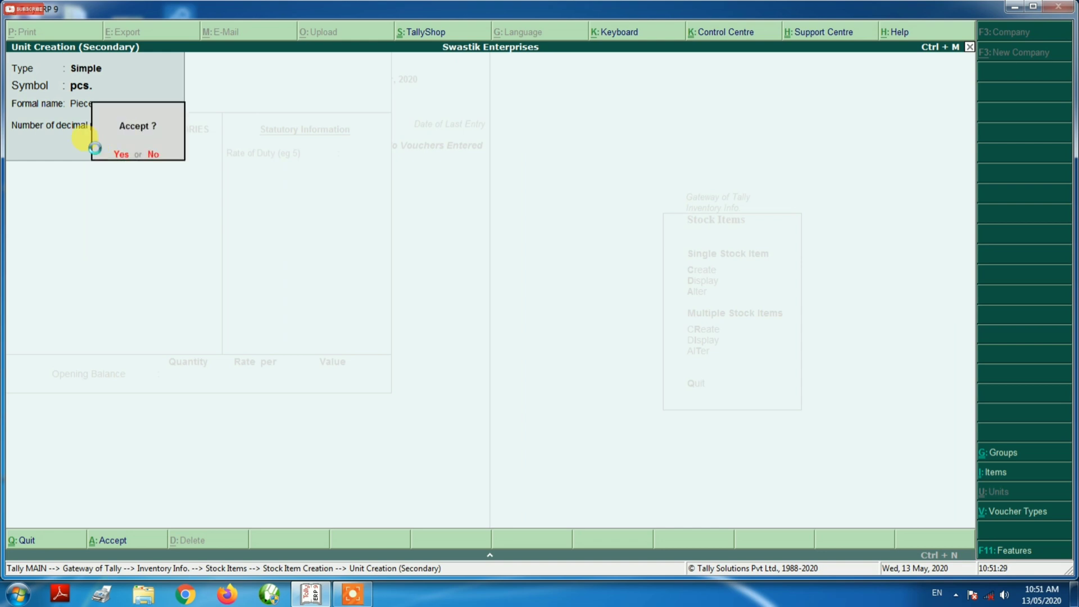
key("Return")
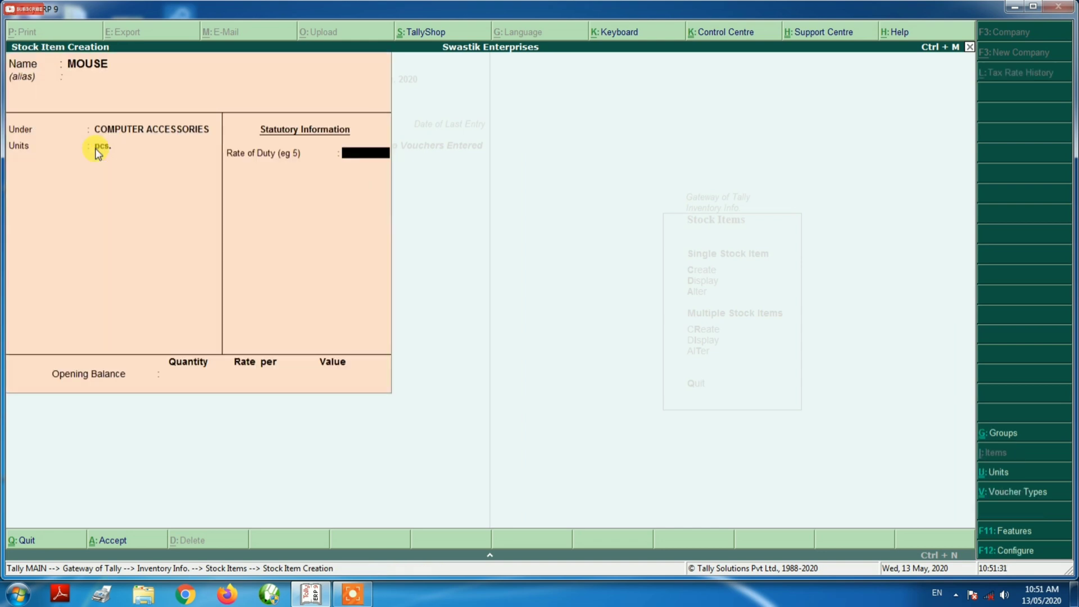
Leave the duty rate at 0, enter MOUSE's opening balance of 10 pcs. at a rate of 90, and save the item
key("Return")
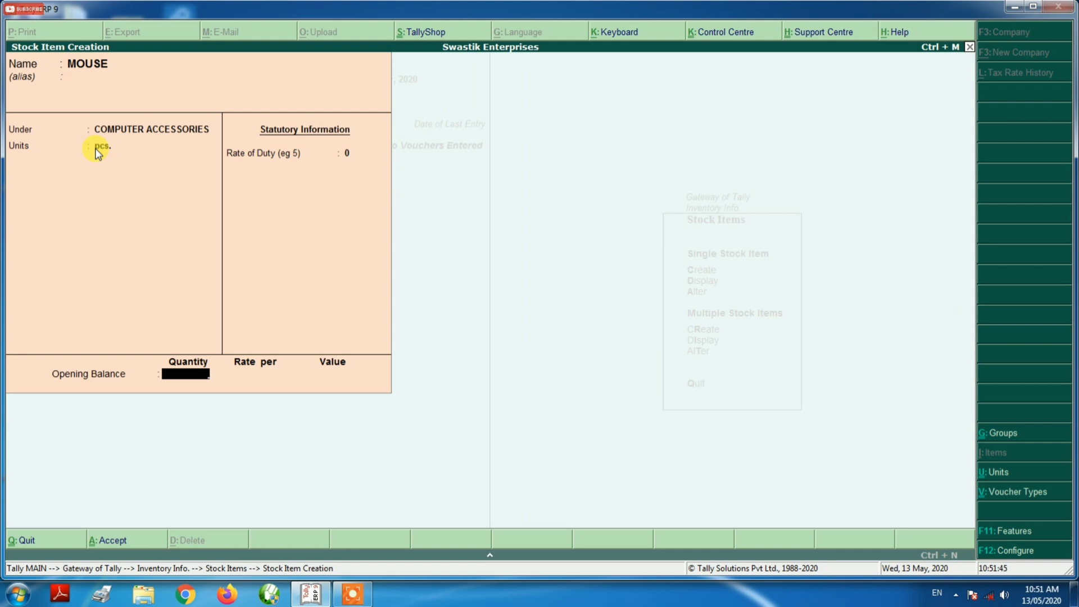
type("0")
key("Return")
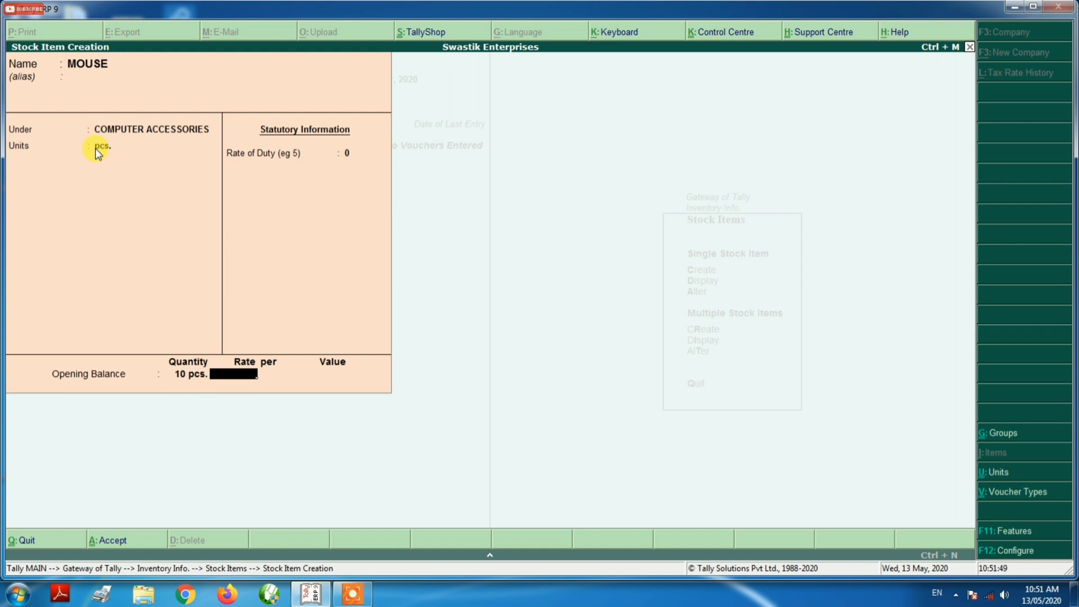
type("90")
key("Return")
key("Return")
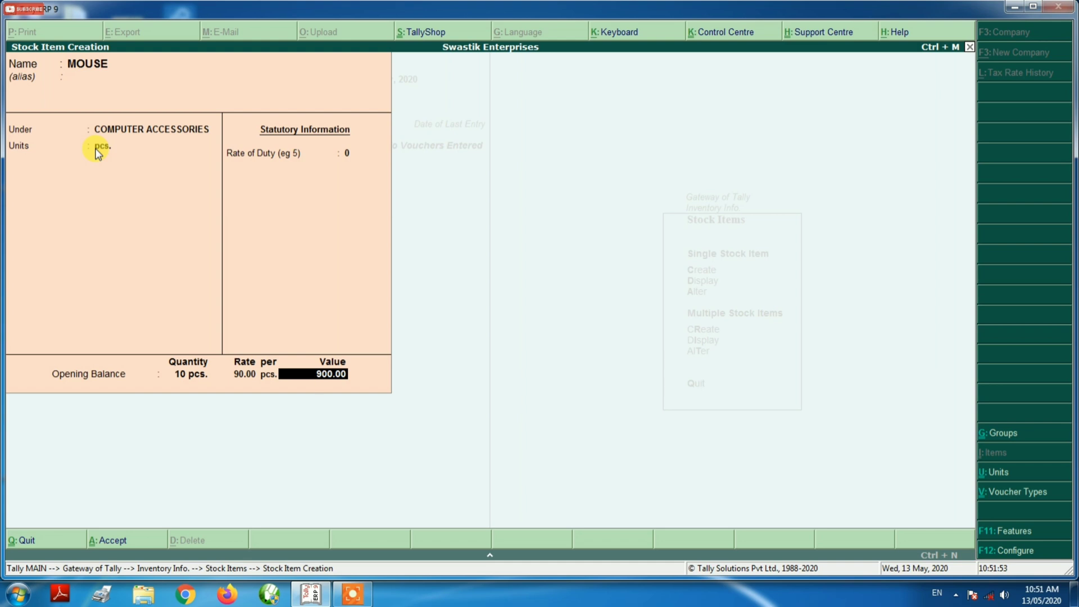
key("Return")
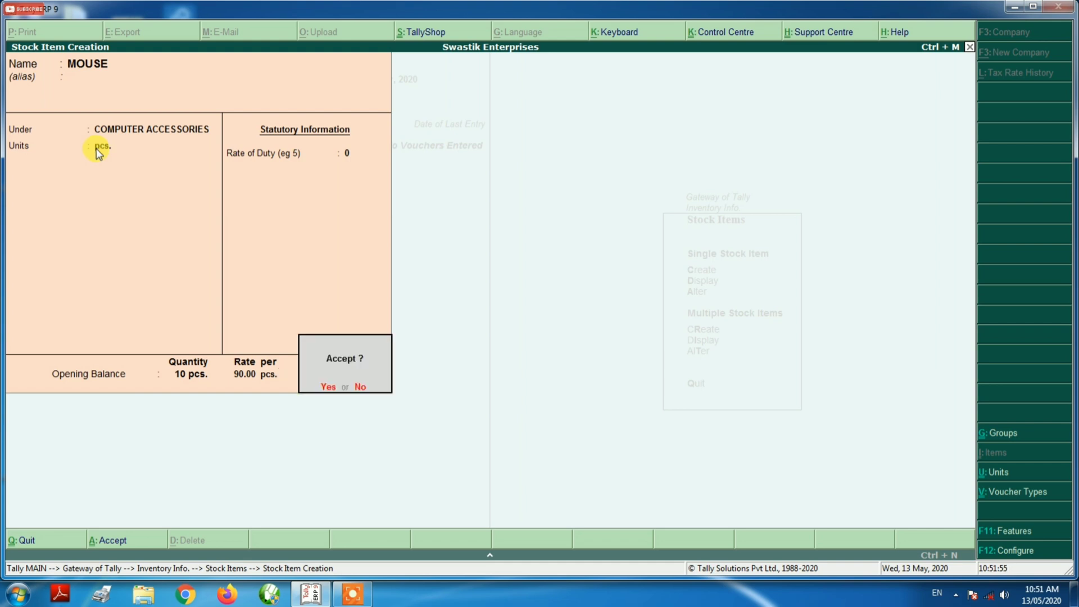
key("Return")
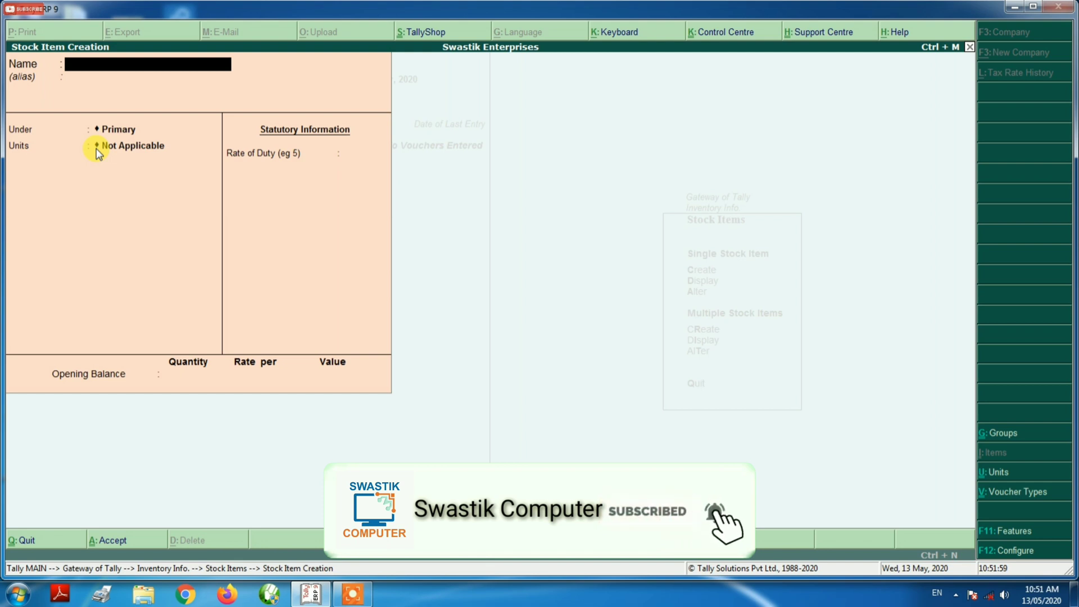
Set up a stock item named Keyboard under COMPUTER ACCESSORIES with unit pcs. and a duty rate of 0
type("Keyboard")
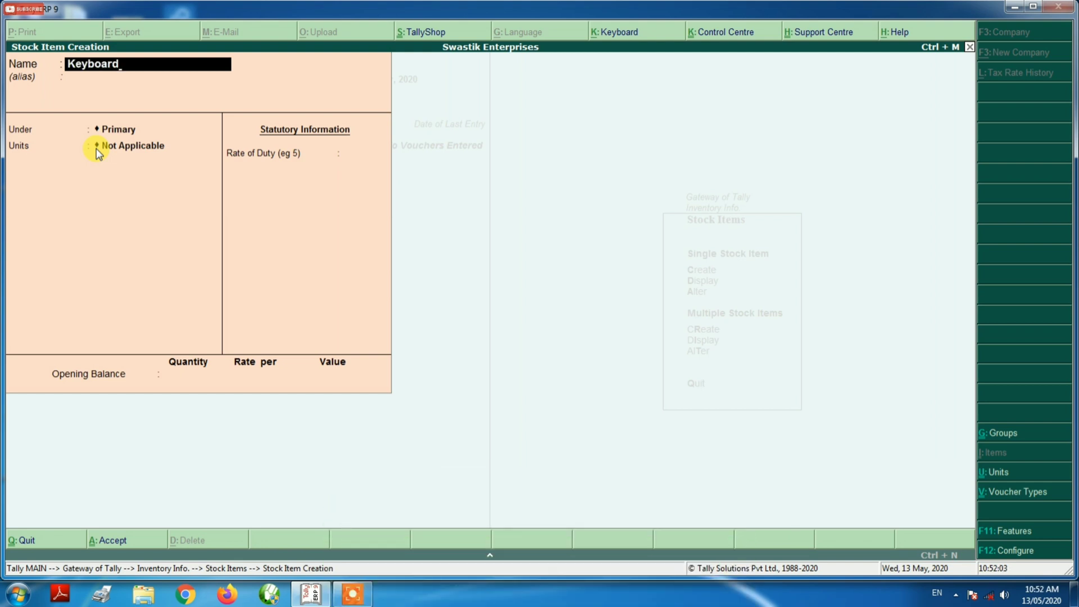
key("Return")
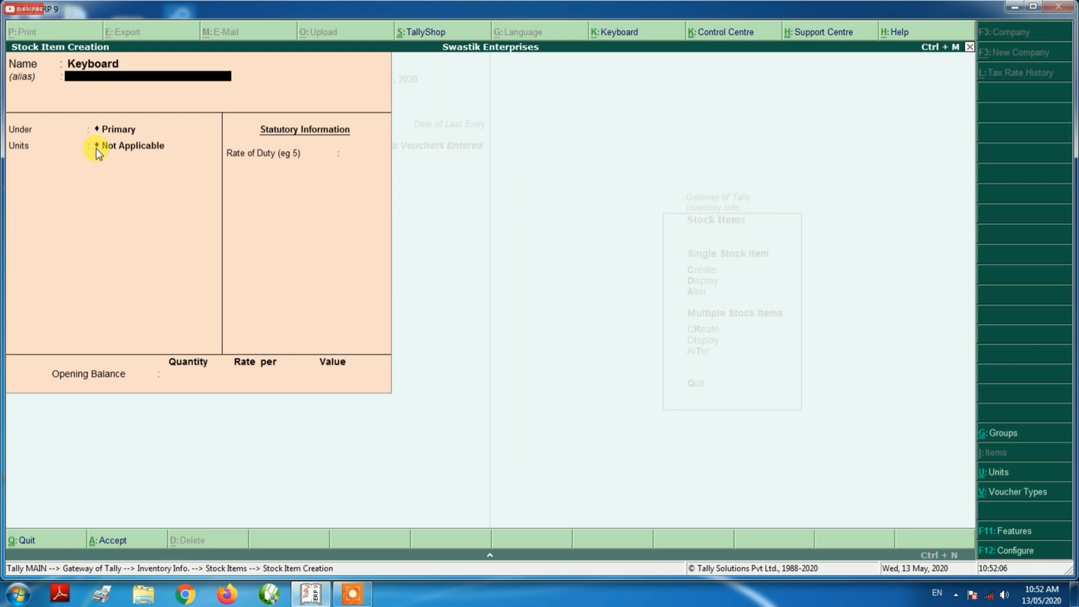
key("Return")
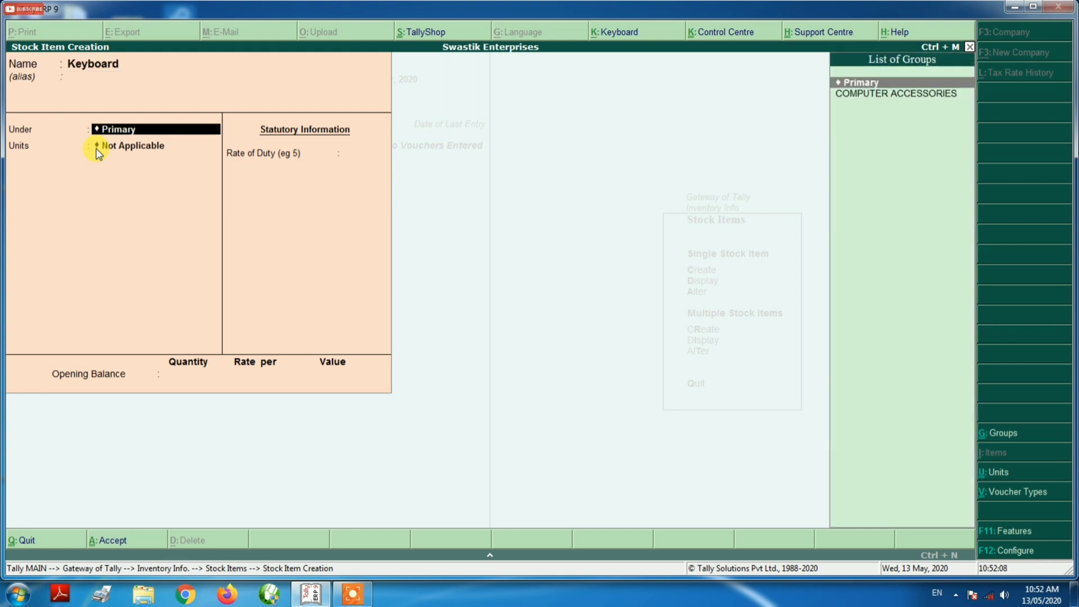
key("Down")
key("Return")
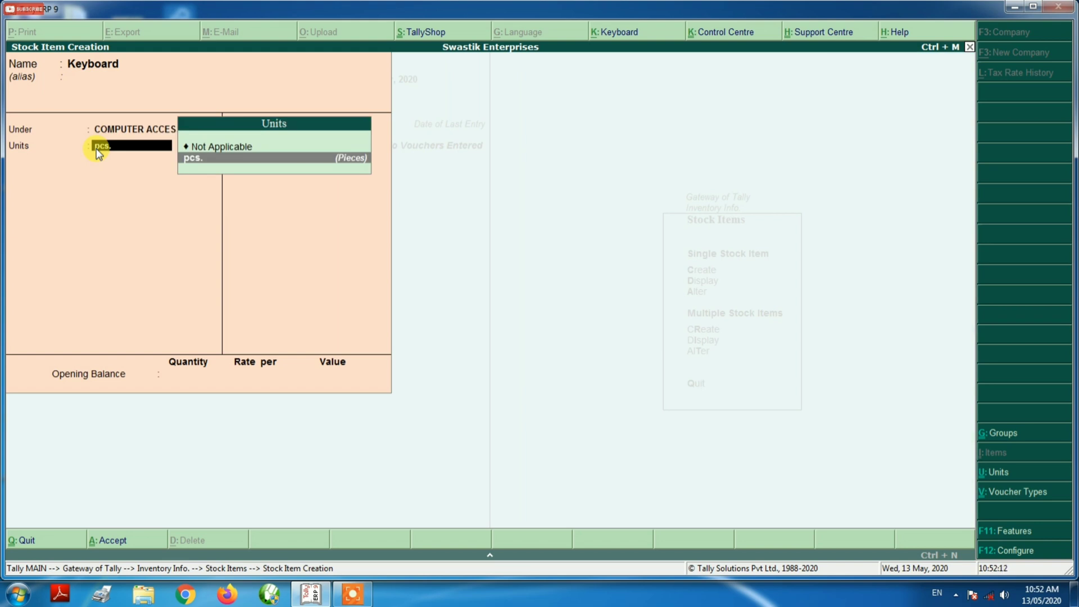
key("Return")
key("Return")
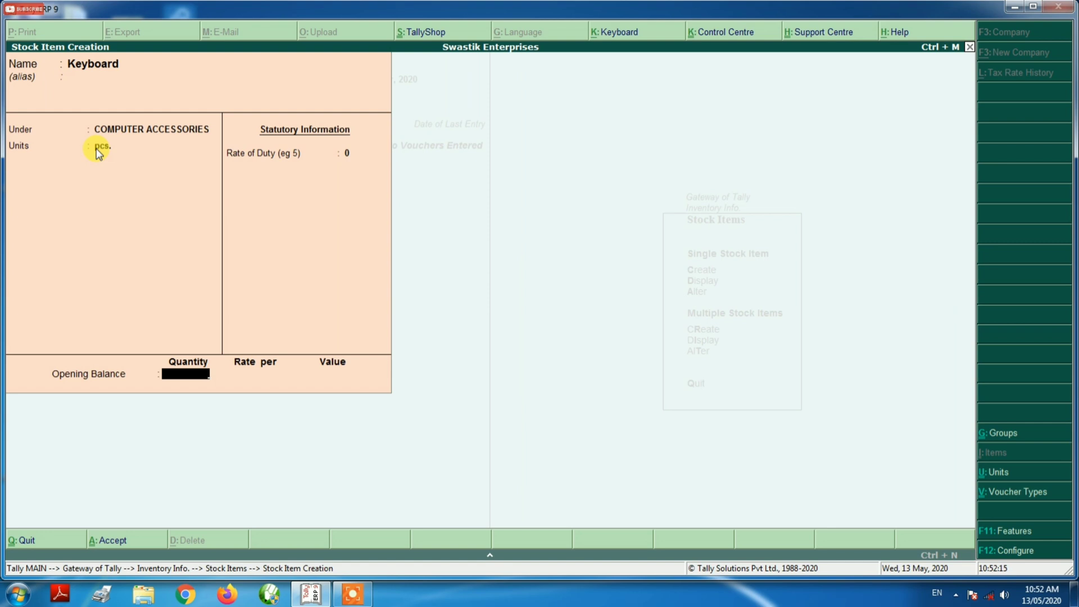
Enter Keyboard's opening balance of 100 pcs. at a rate of 182, checking the stock management PDF in Adobe Reader, and save the item
type("100")
key("Return")
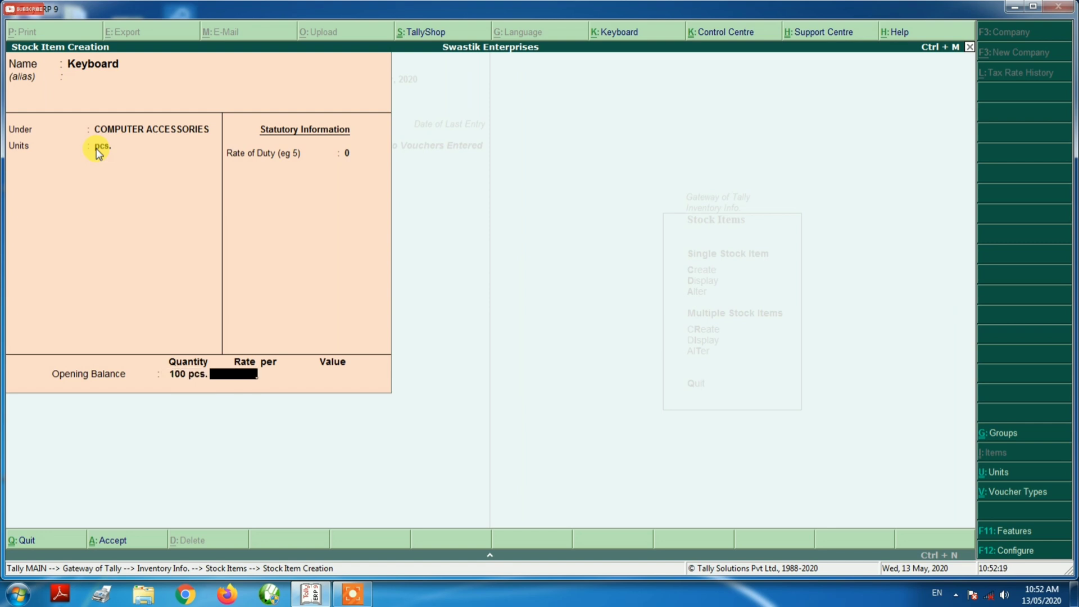
type("182")
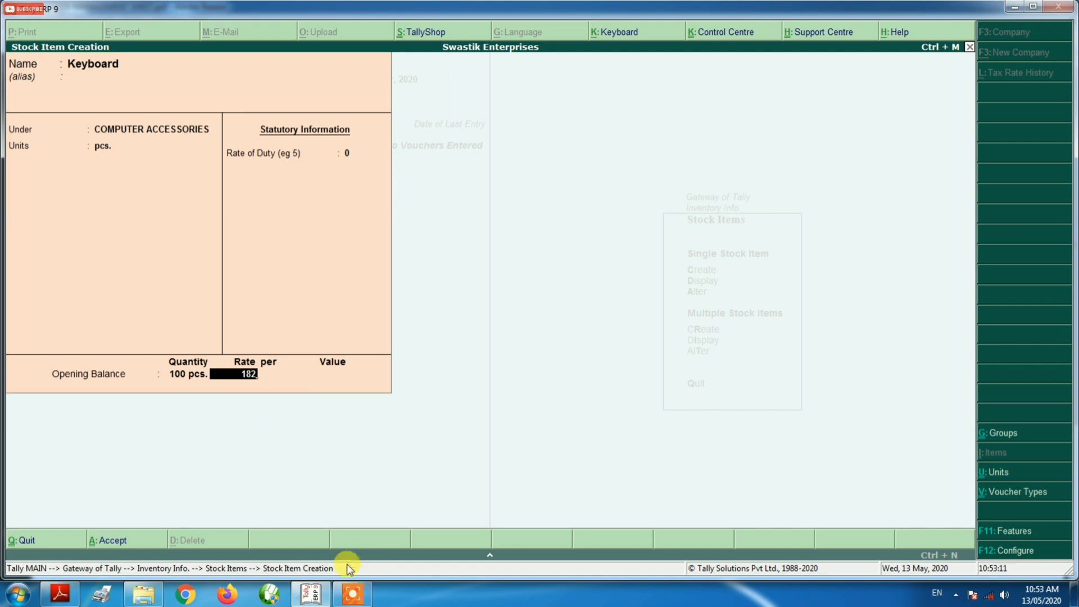
key("alt+Tab")
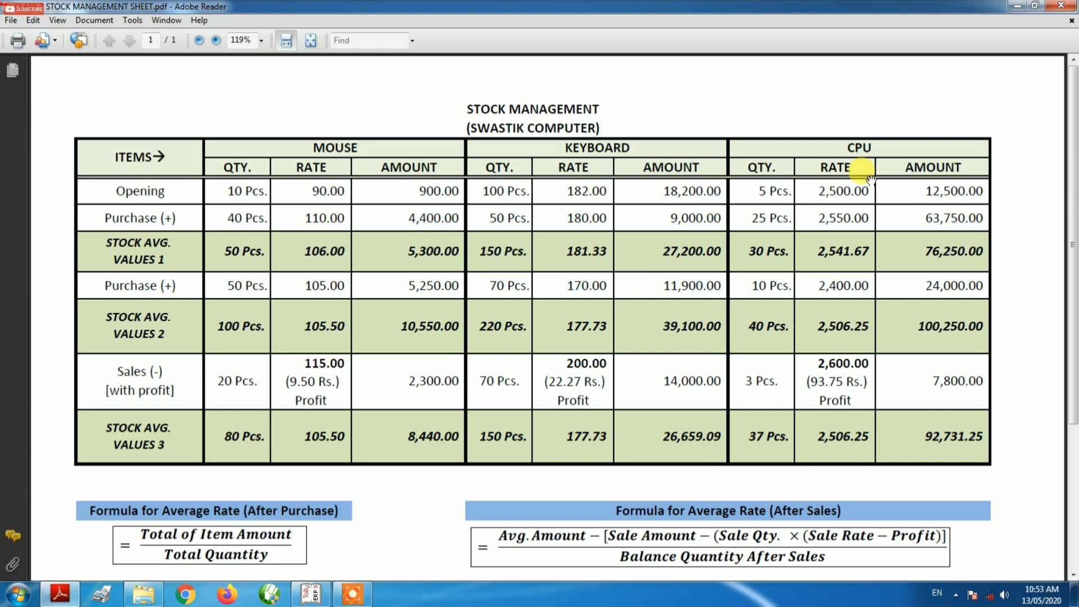
left_click(318, 593)
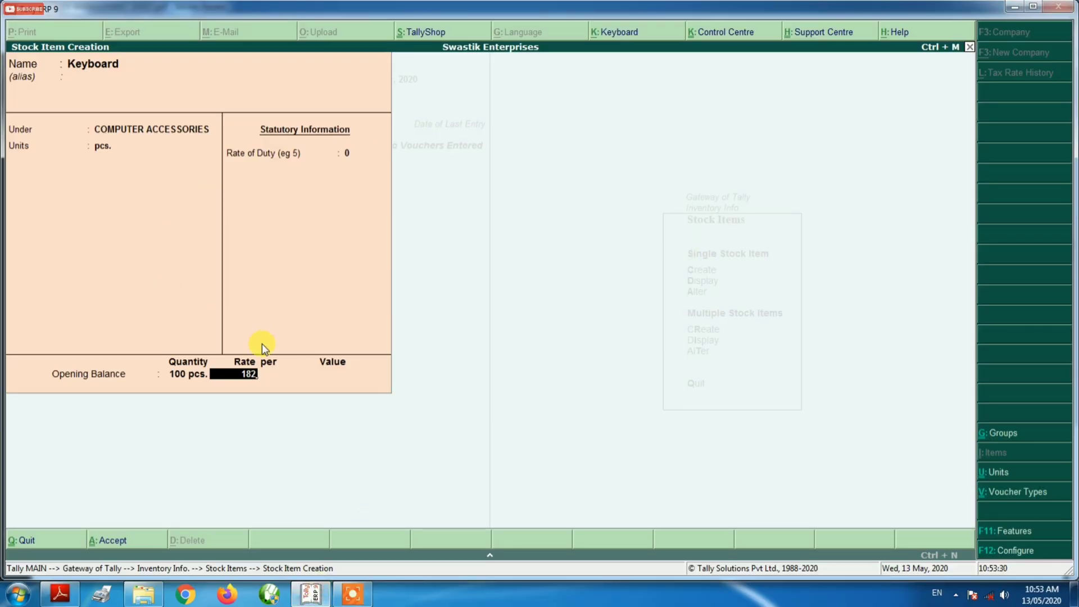
key("Return")
key("Return")
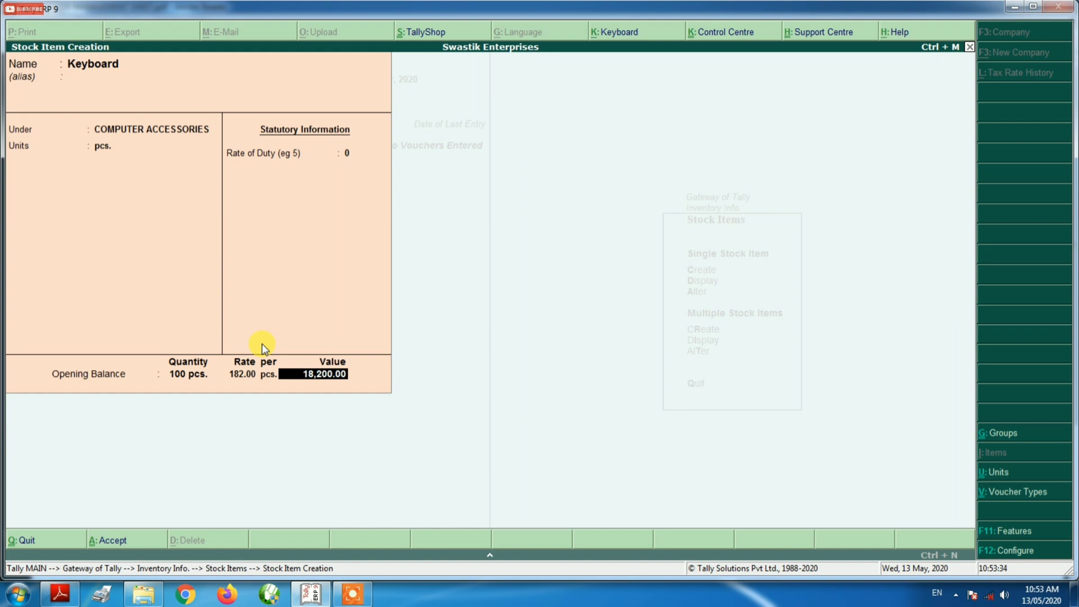
key("Return")
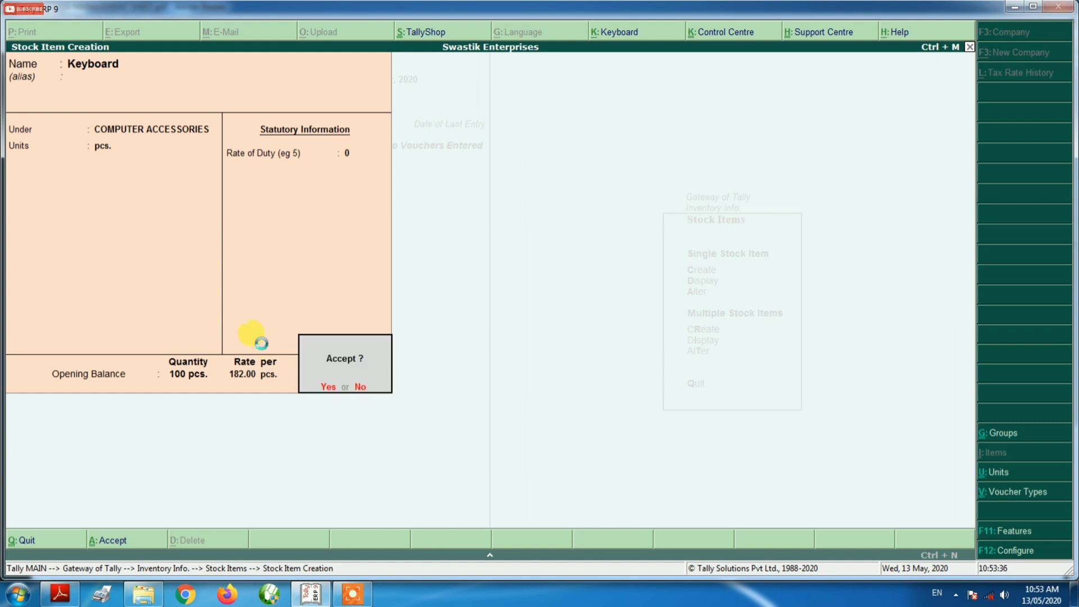
key("Return")
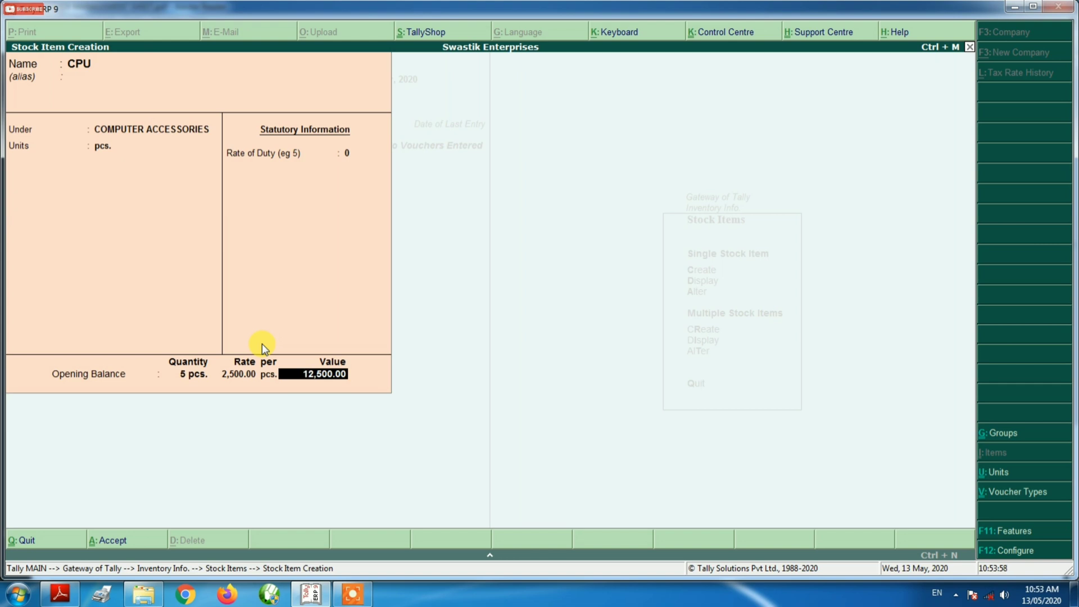
Accept CPU's opening balance value, save the stock item, and return to the Gateway of Tally
key("Return")
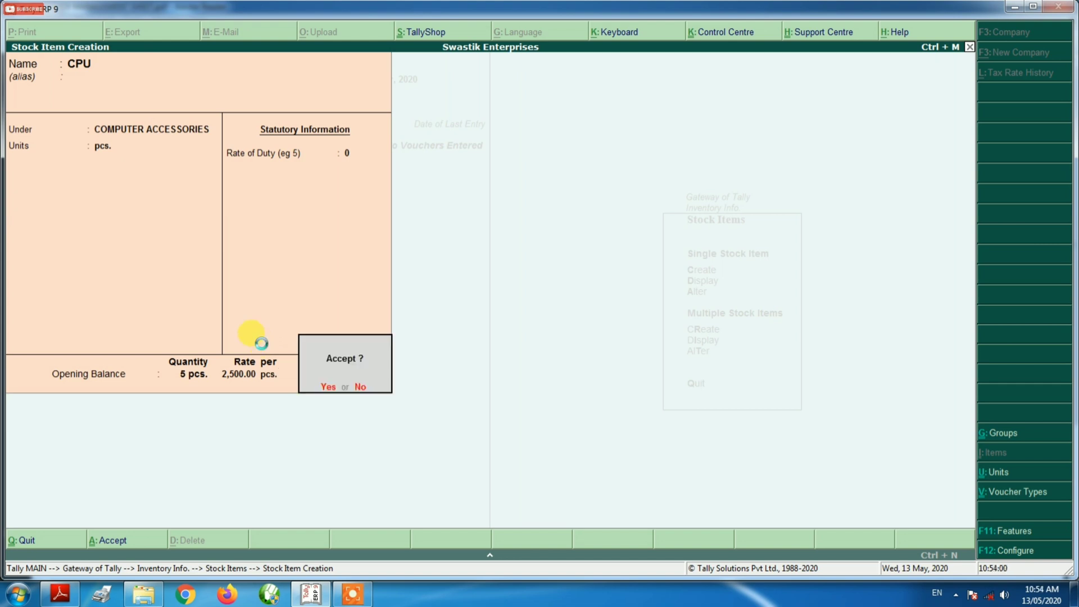
key("Return")
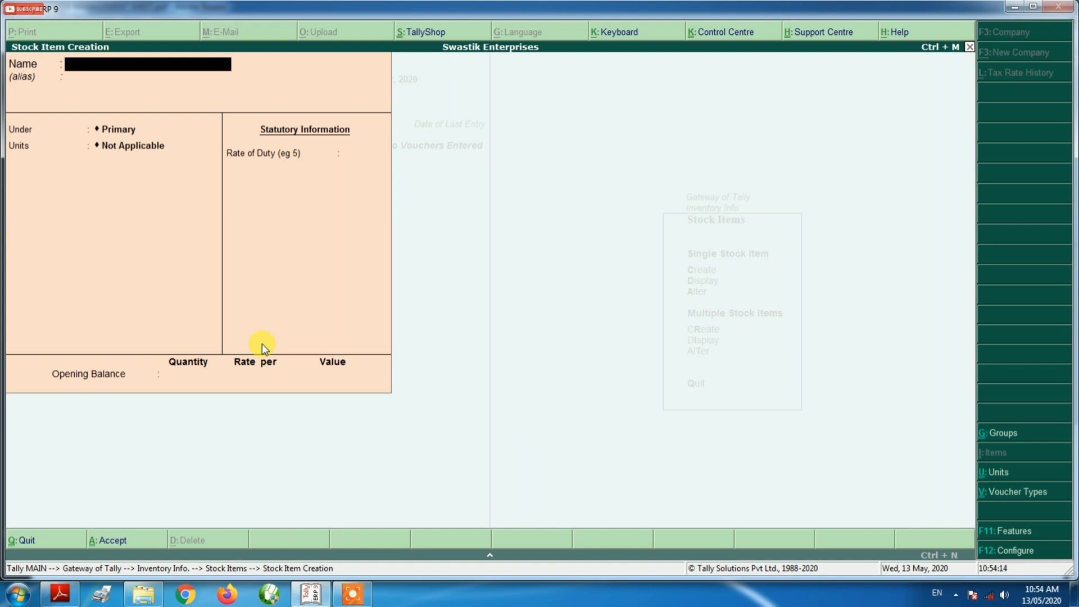
key("Escape")
key("Return")
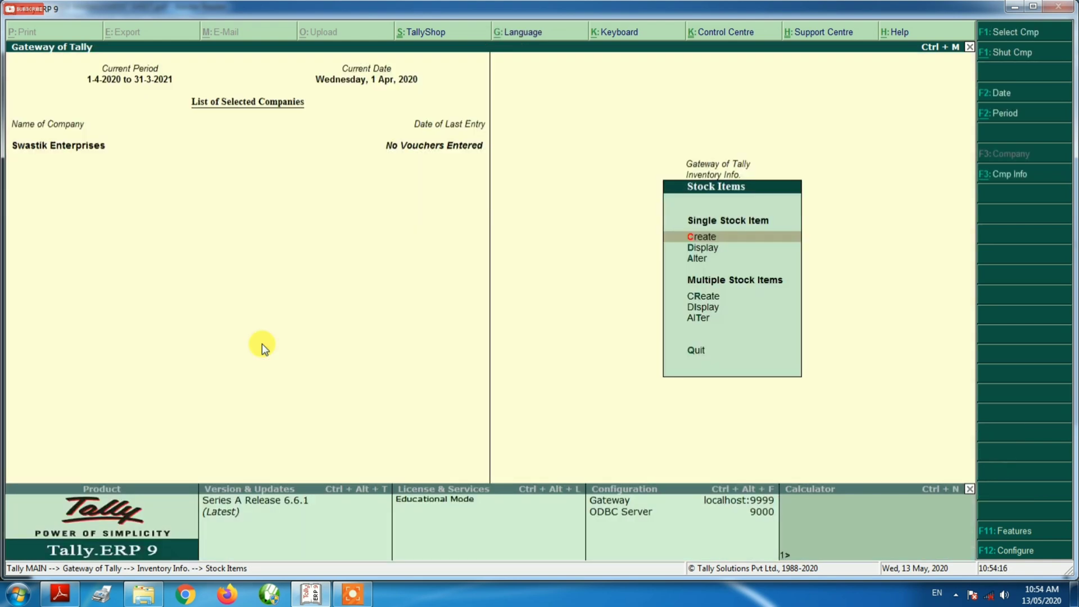
key("Escape")
key("Escape")
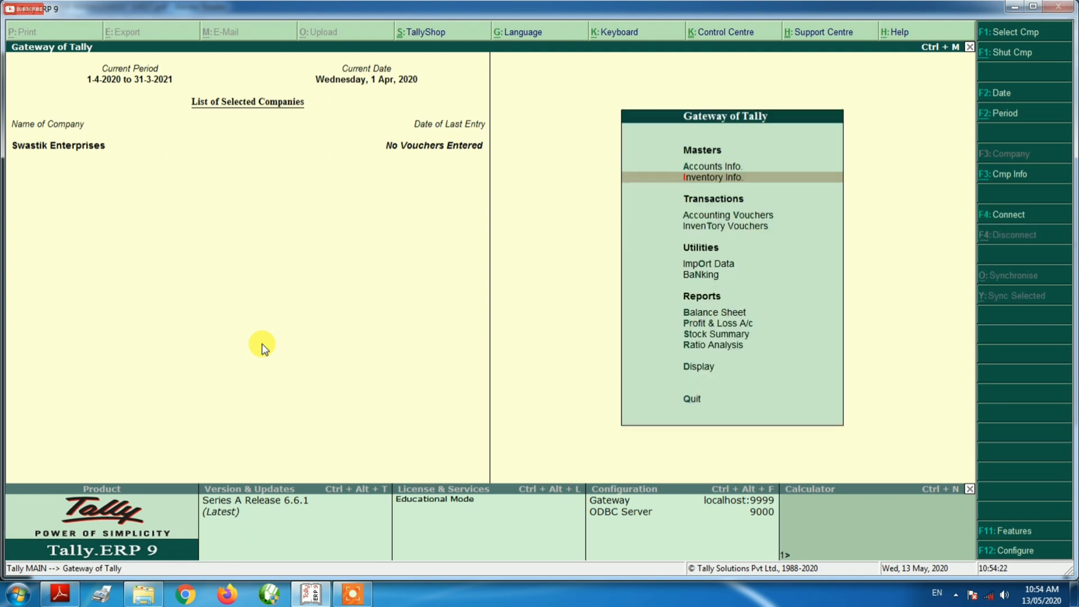
Examine the Stock Summary report in detailed view, checking each item's quantity, rate and value, and close it
key("Up")
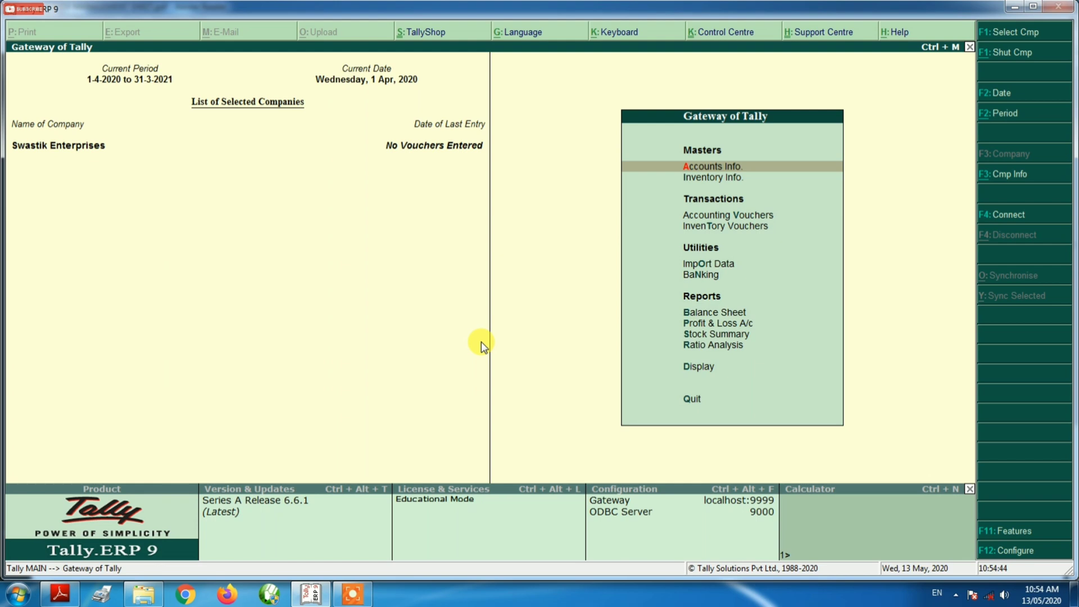
key("s")
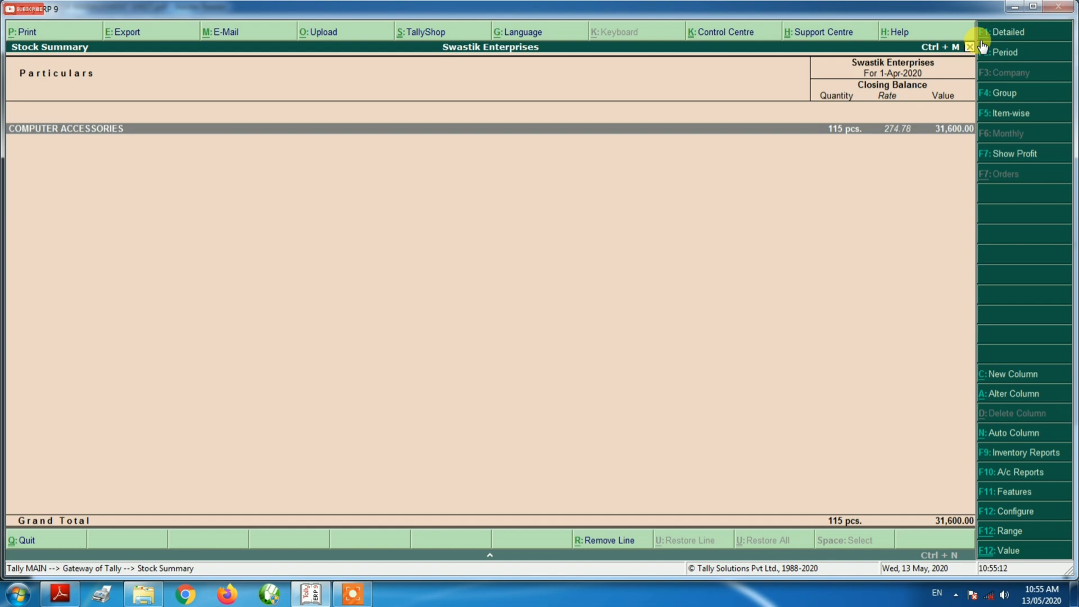
key("alt+F1")
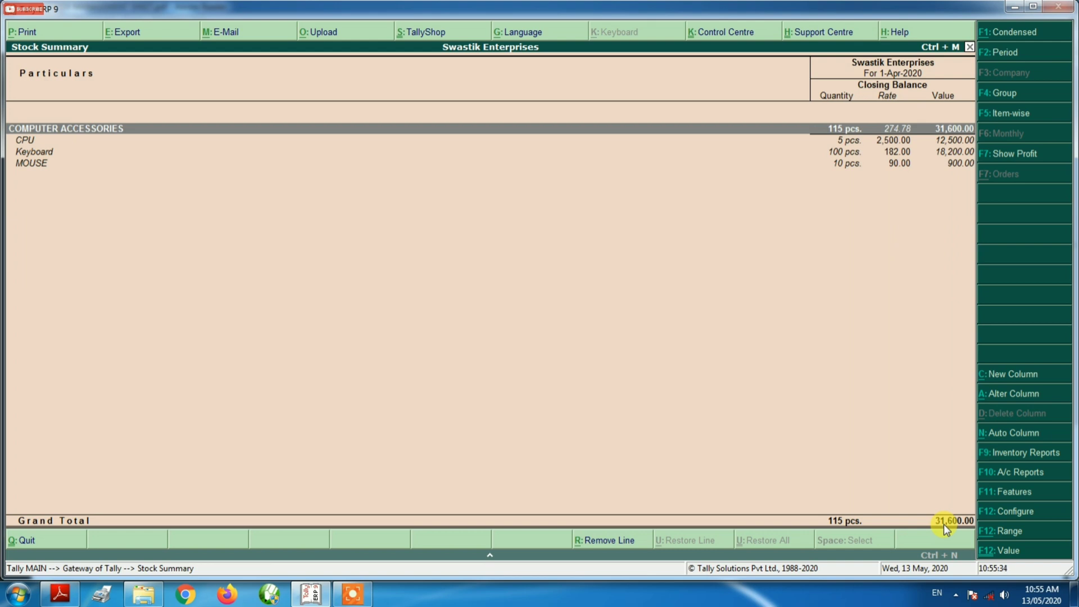
key("Escape")
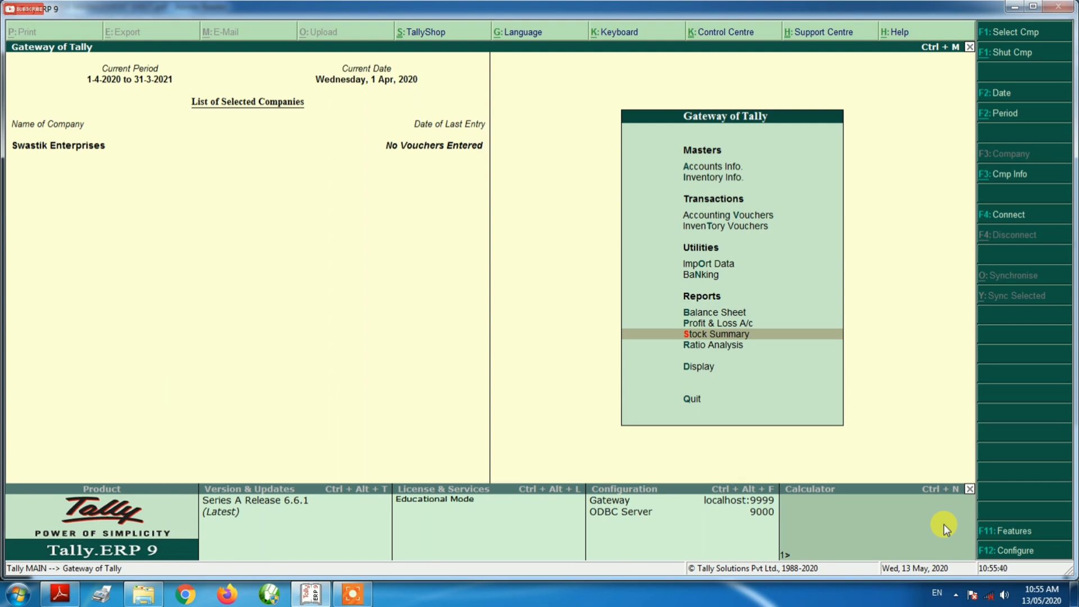
Start a purchase accounting voucher with supplier invoice number 123 dated 1-Apr-2020
key("Up")
key("Up")
key("Up")
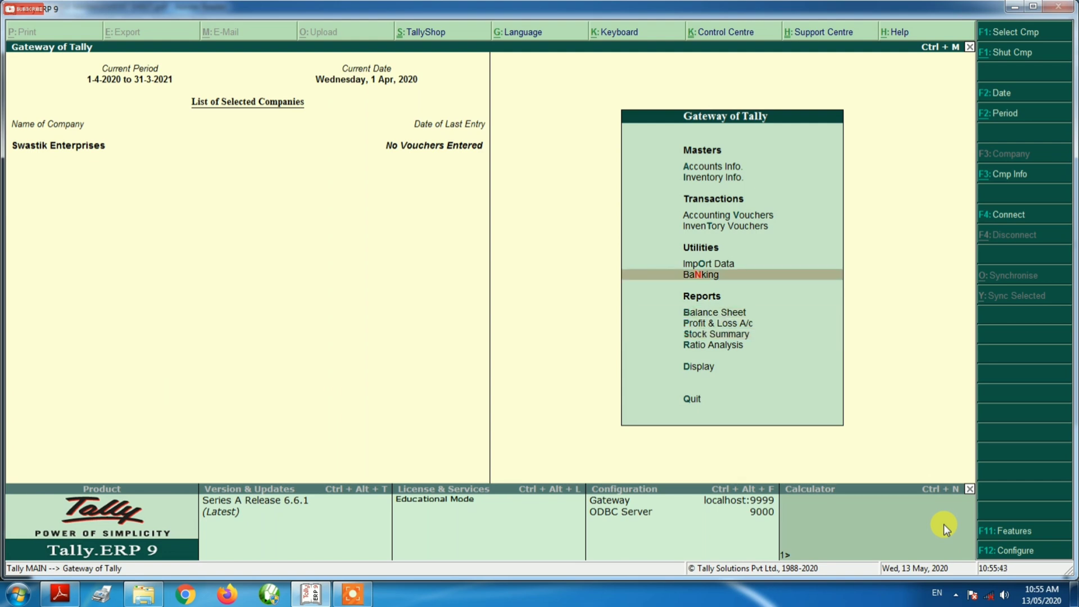
key("Up")
key("Up")
key("Up")
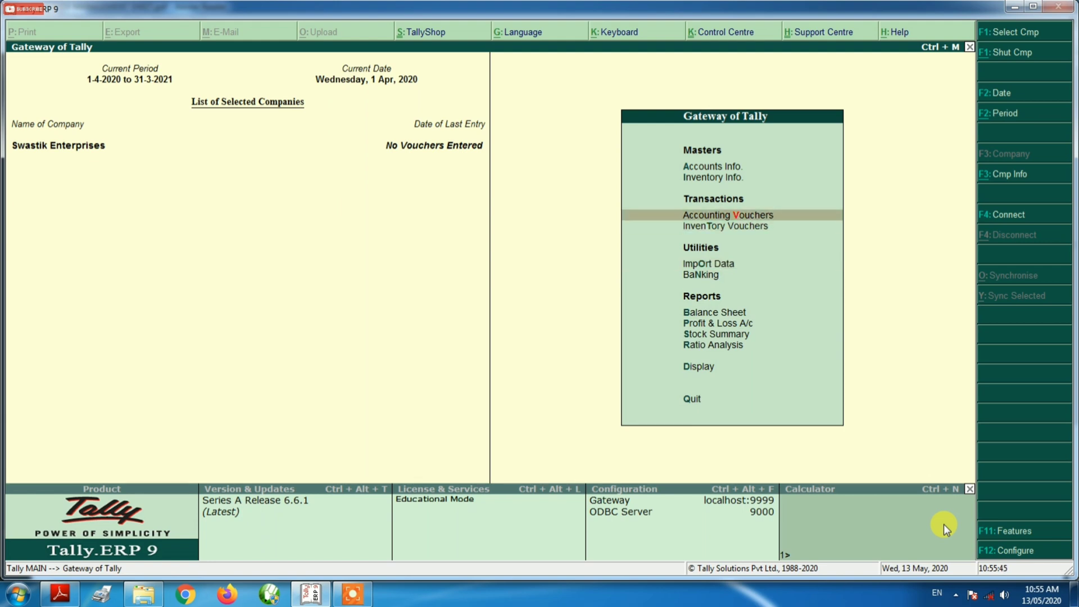
key("Return")
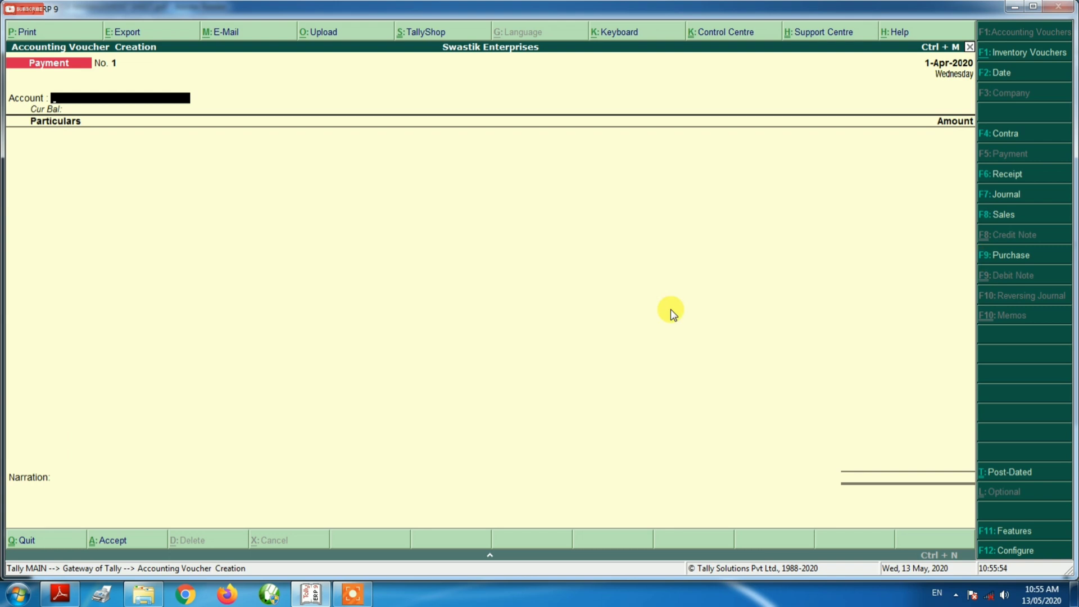
key("F9")
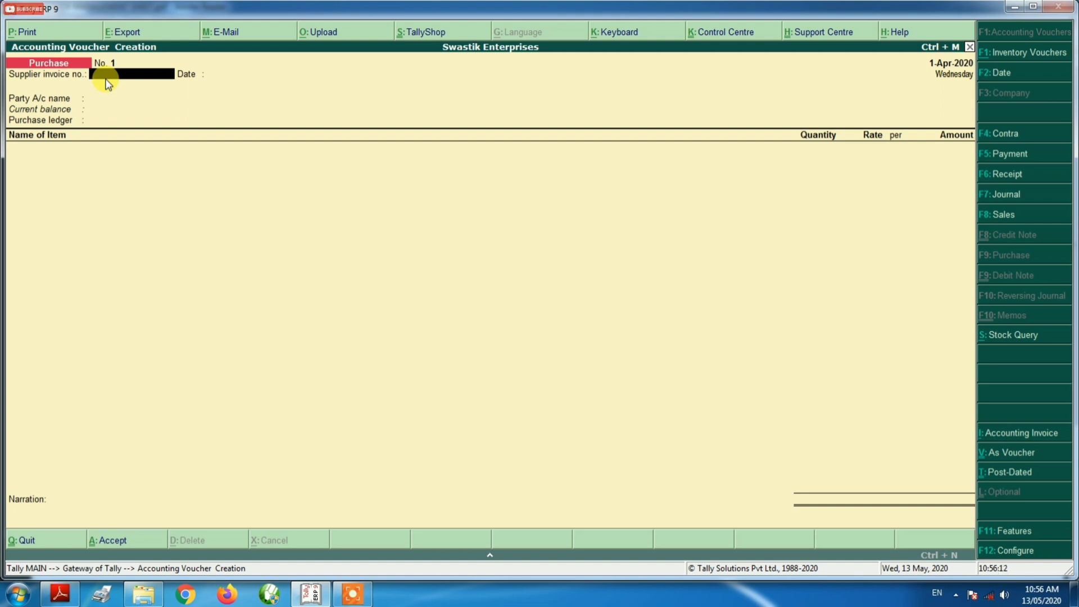
type("123")
key("Return")
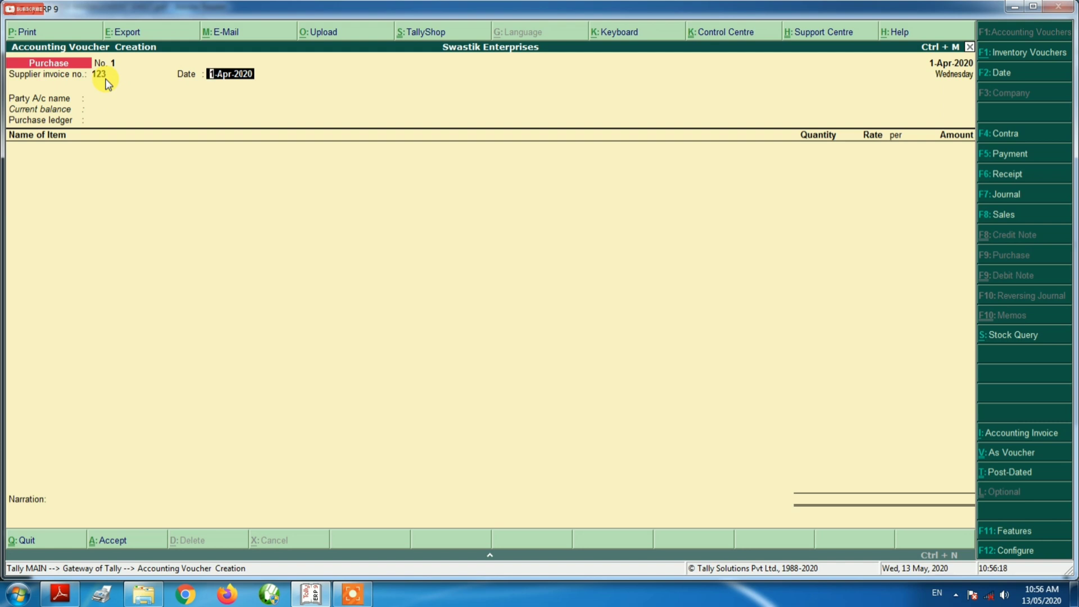
key("Return")
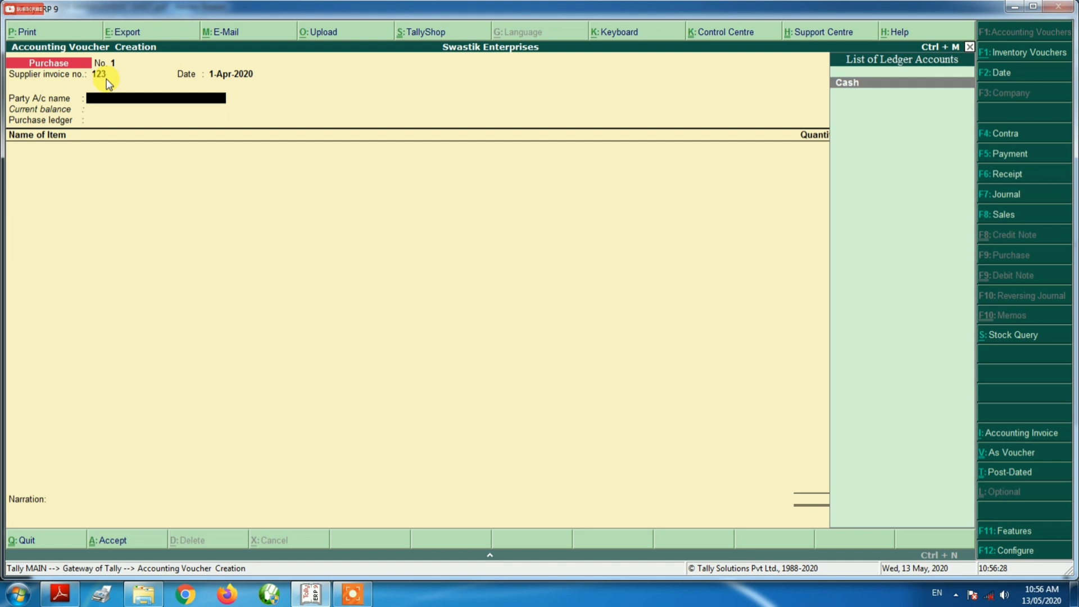
Set up a new ledger in the supplier's name for the party account, under Sundry Creditors, with bill-by-bill balances set to No
key("alt+c")
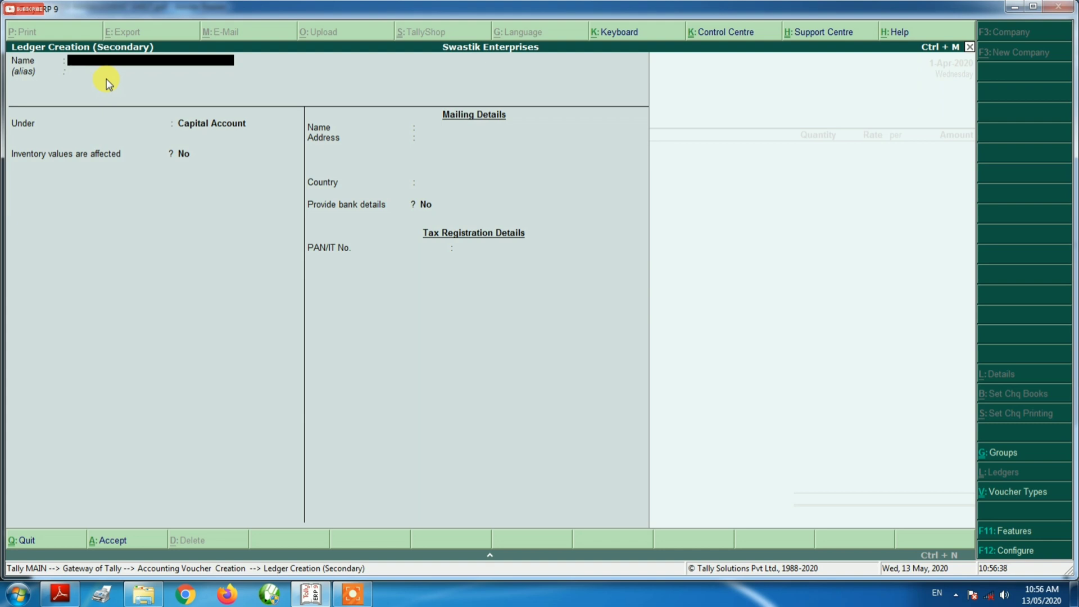
type("n")
key("Return")
key("Return")
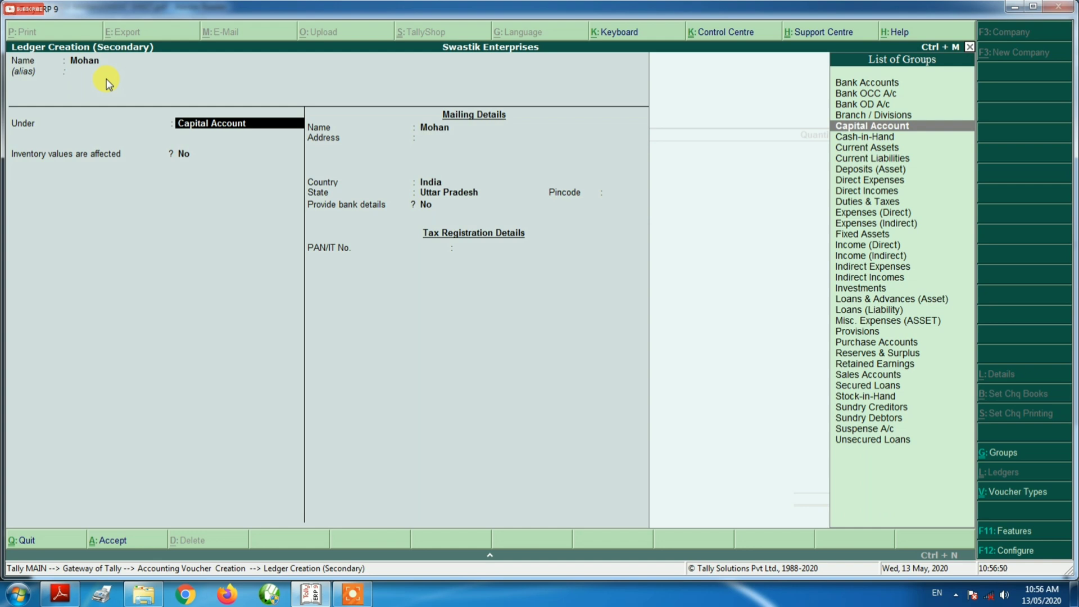
type("Sun")
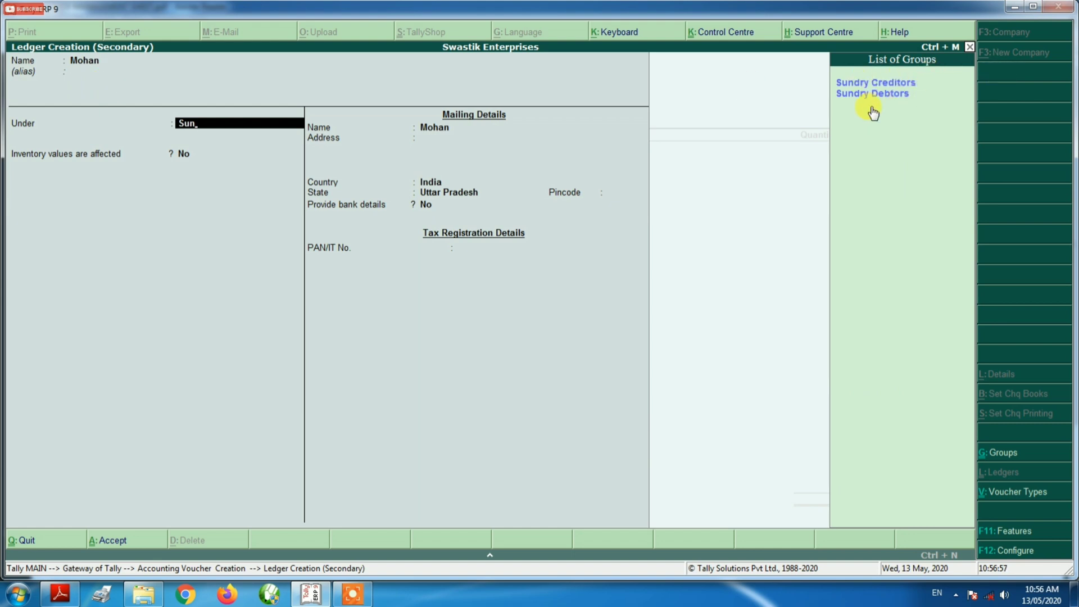
key("Down")
key("Down")
key("Up")
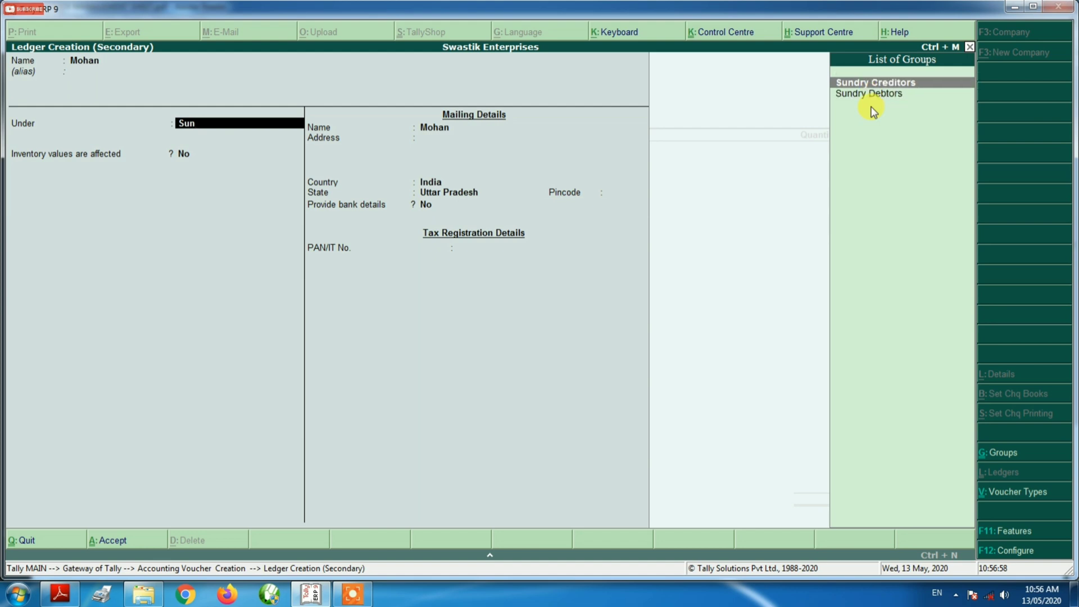
key("Return")
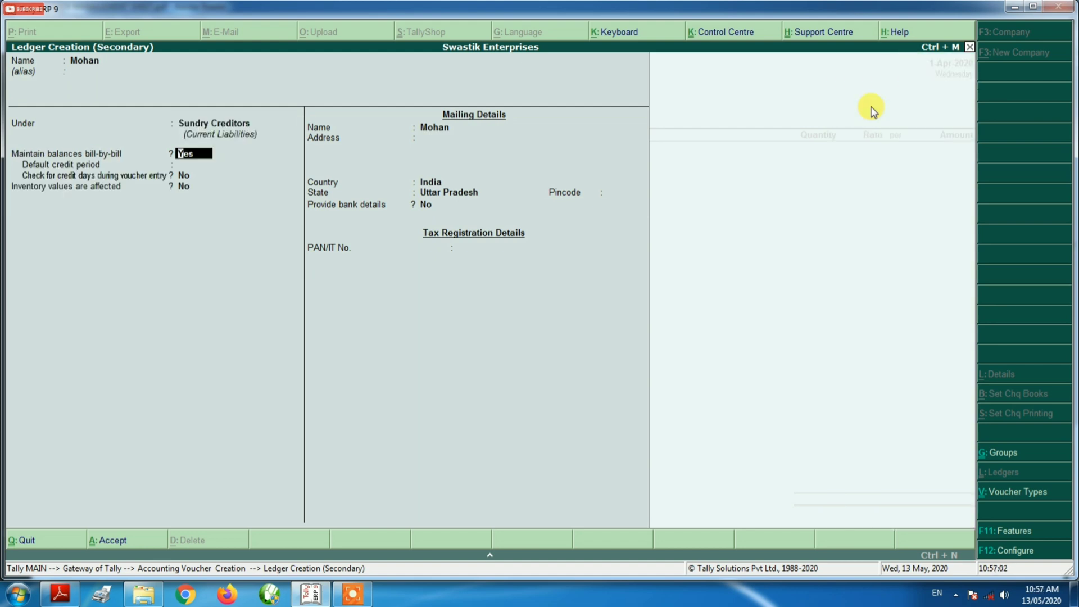
type("n")
key("Return")
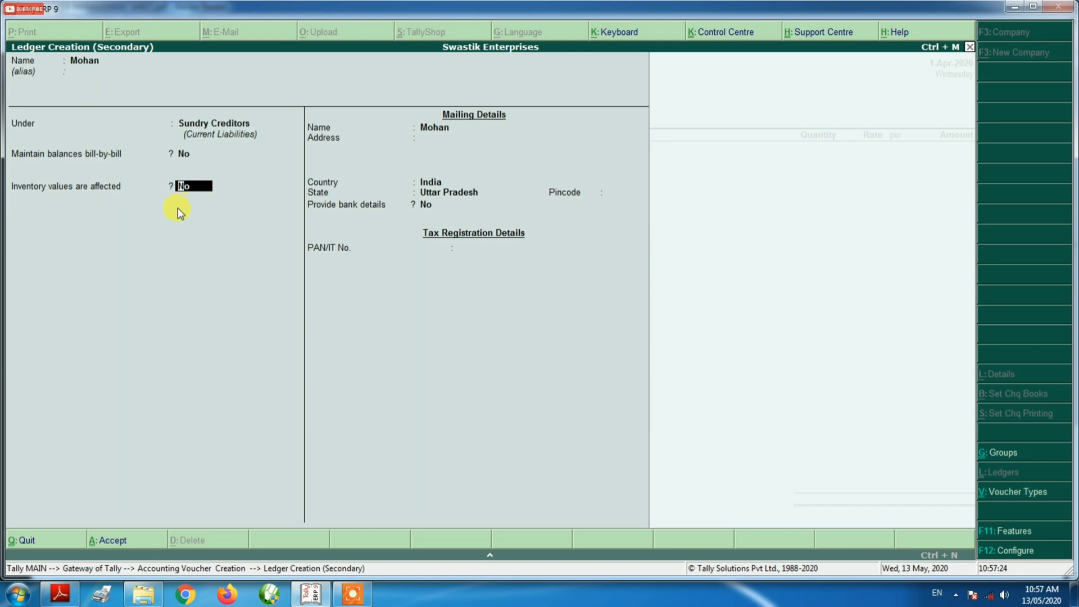
Enter the supplier's mailing address, keep the remaining ledger options at their defaults, and save the ledger
key("Return")
key("Return")
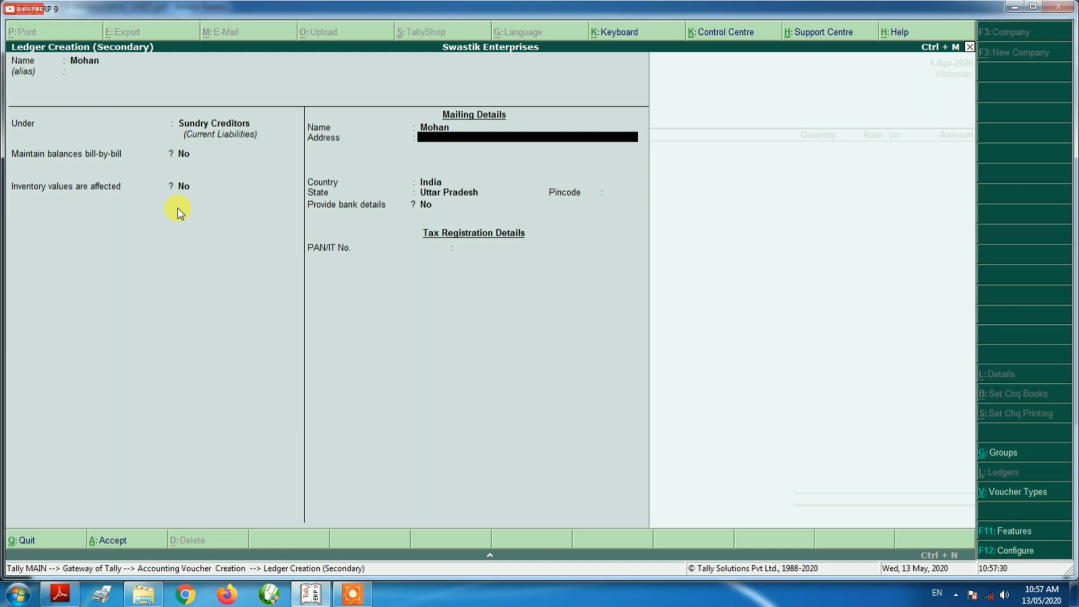
type("Meerut")
key("Return")
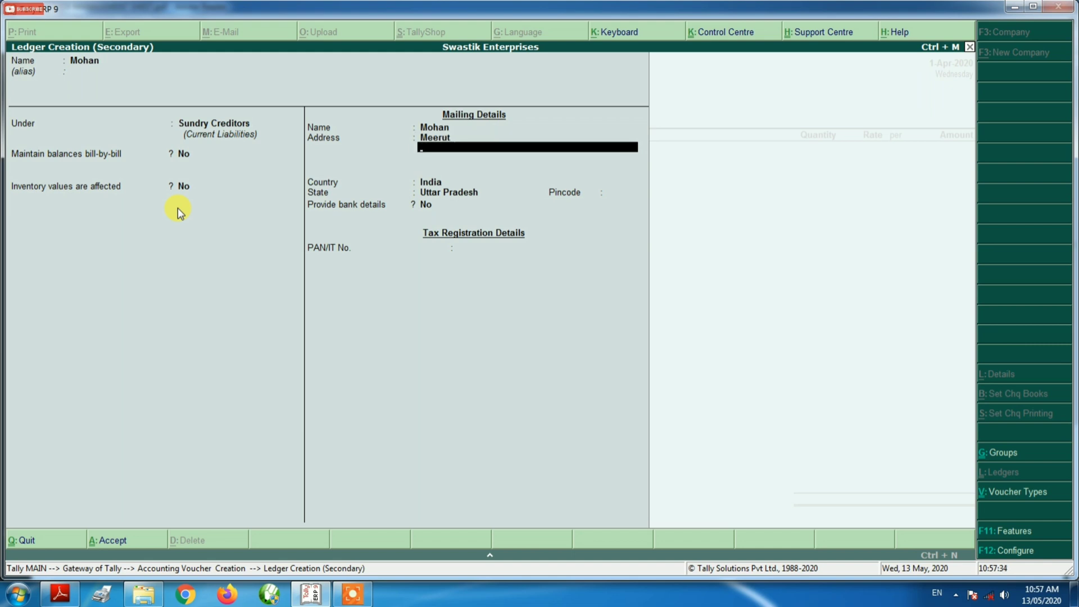
key("Return")
key("Return")
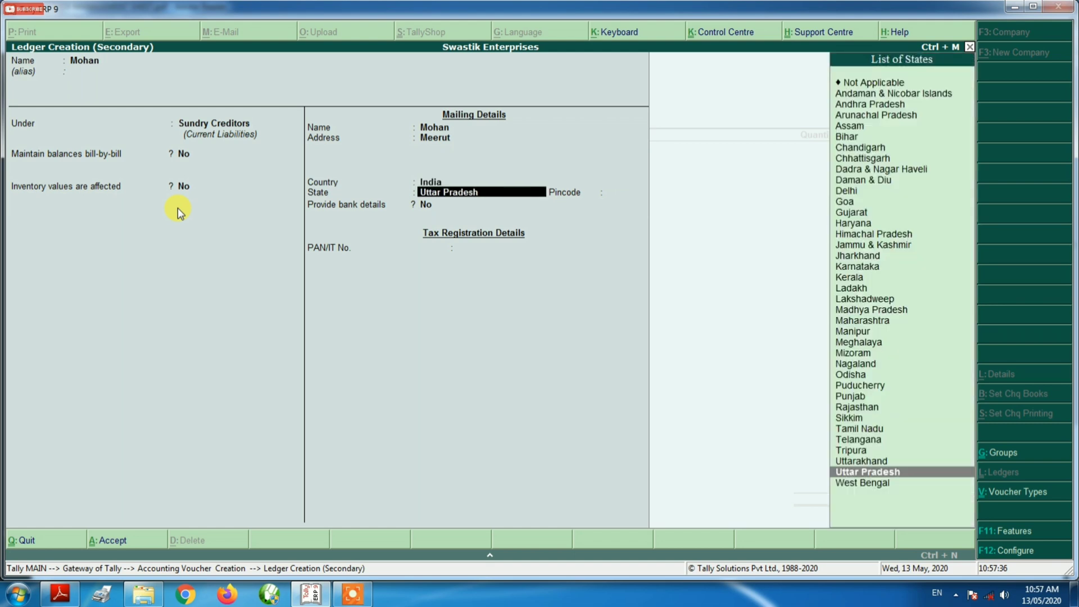
key("Return")
key("Return")
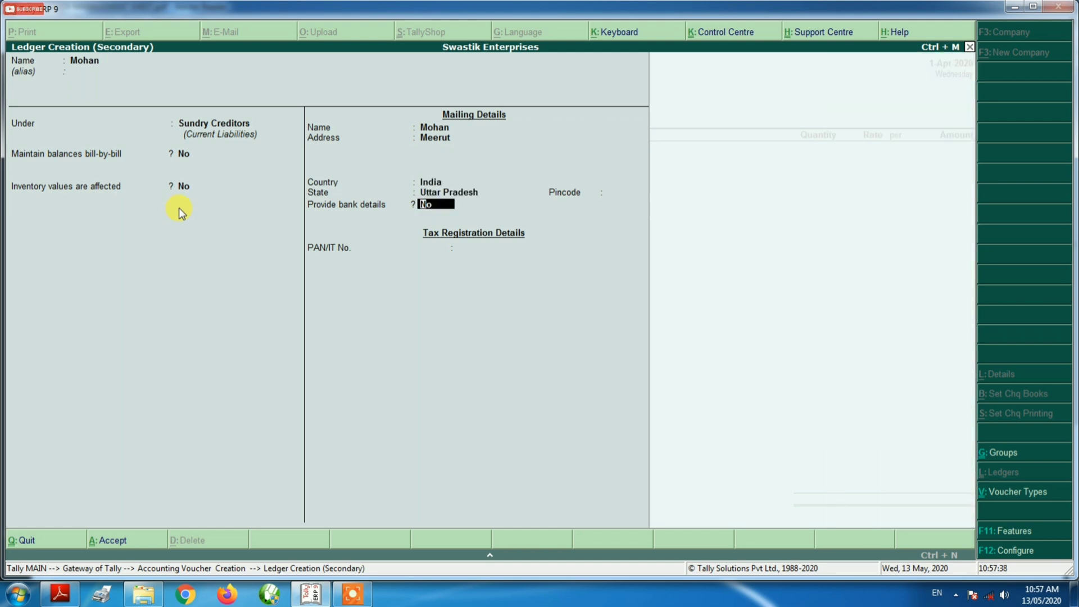
key("Return")
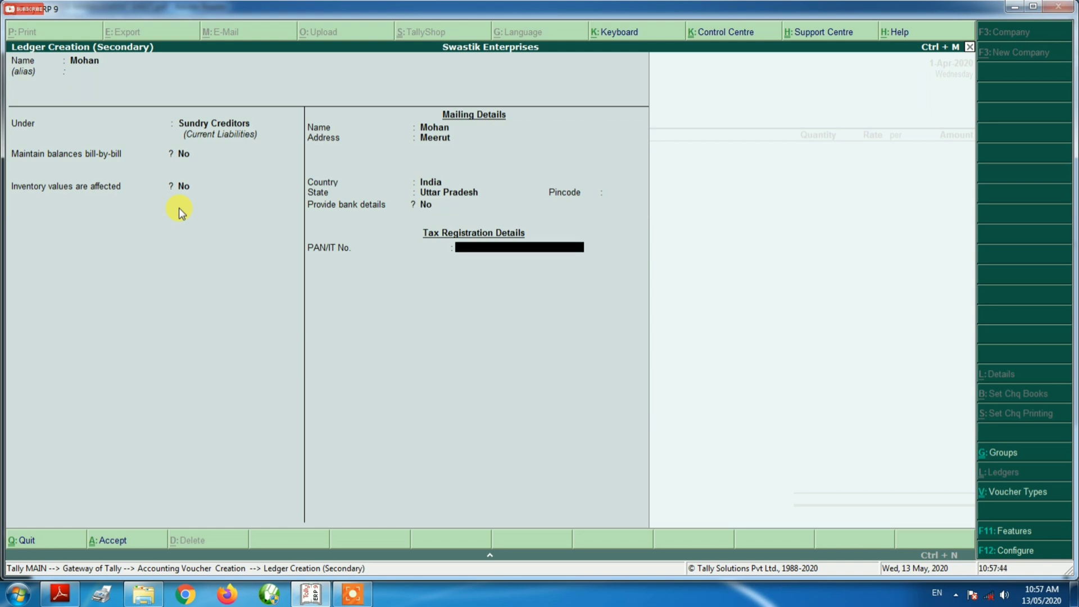
key("Return")
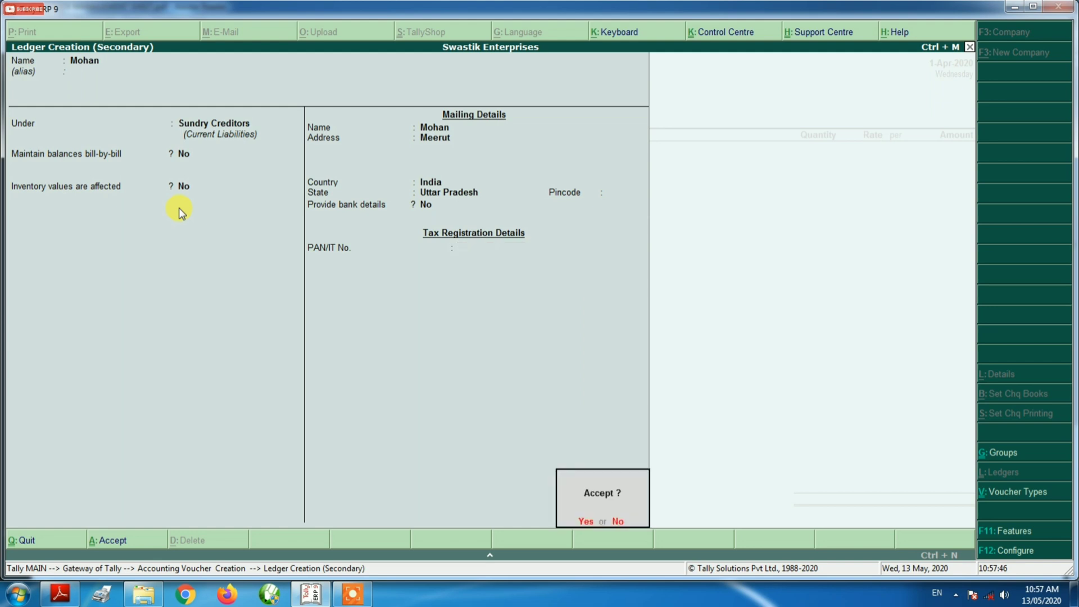
key("Return")
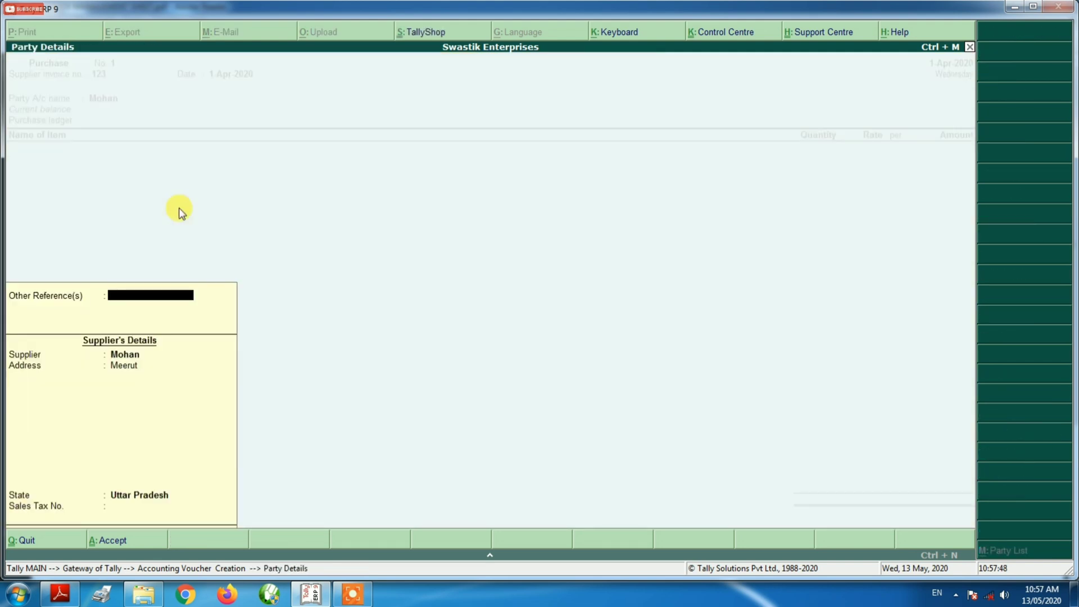
Accept the supplier's party details for the purchase voucher without other references
key("Return")
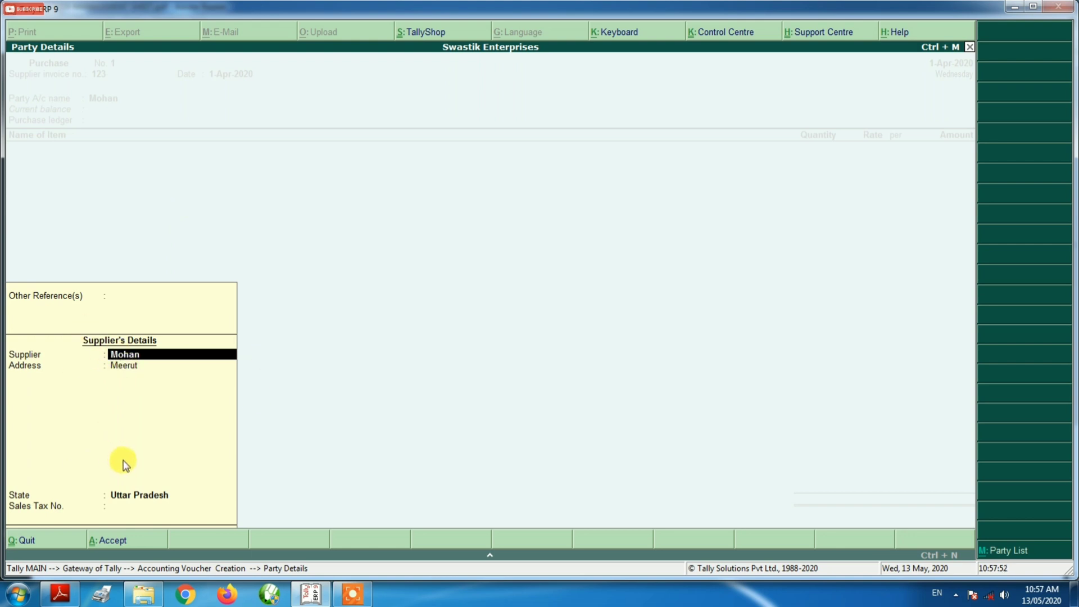
key("Return")
key("Return")
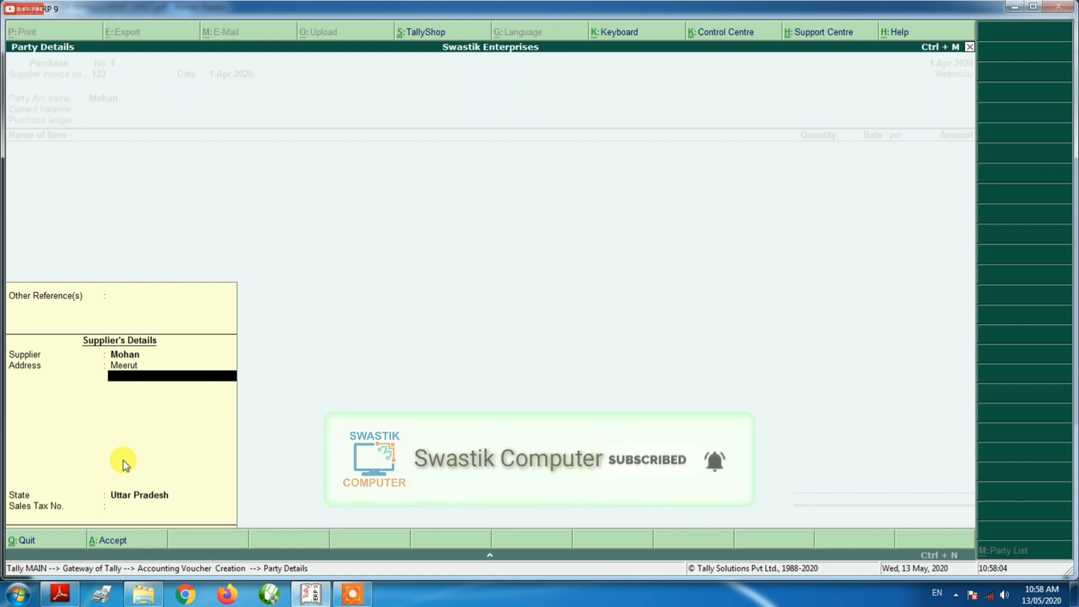
key("ctrl+a")
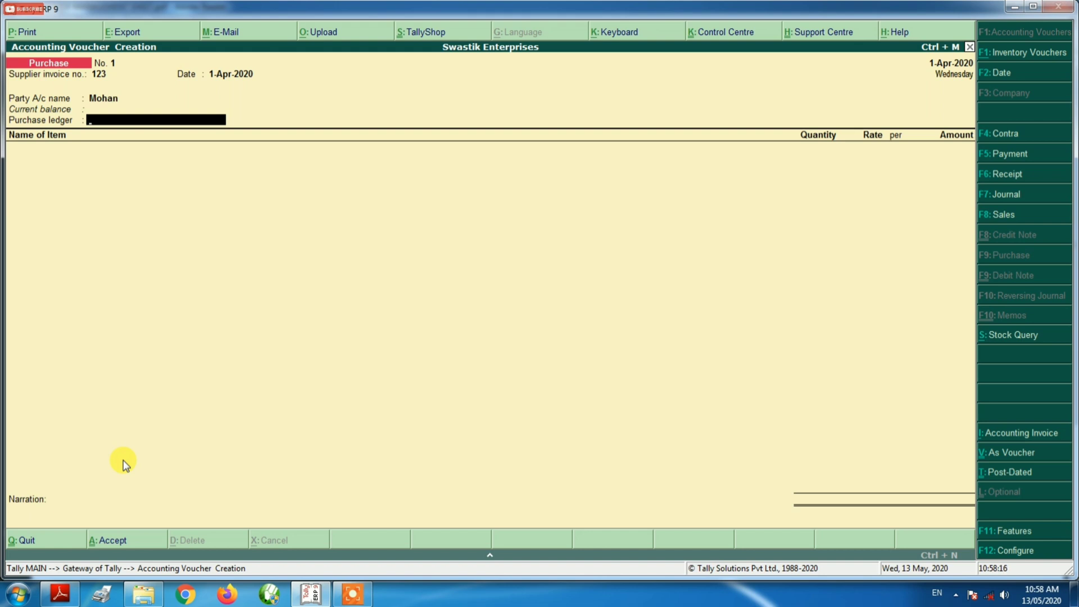
Create a ledger named Purchase under Purchase Accounts, with inventory values affected set to Yes and ledger type Not Applicable
key("alt+c")
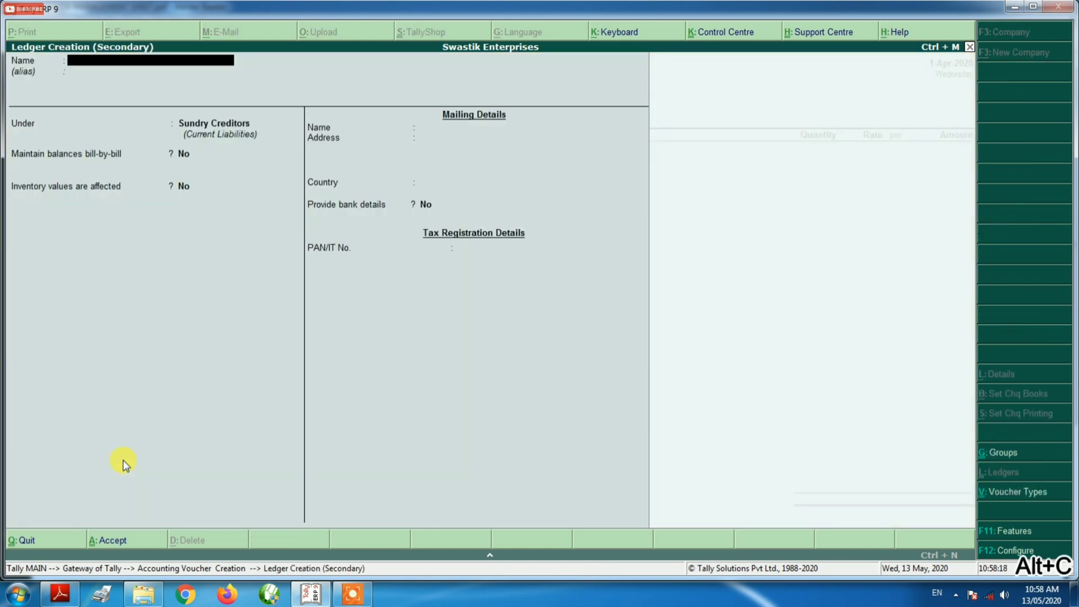
type("Purchase")
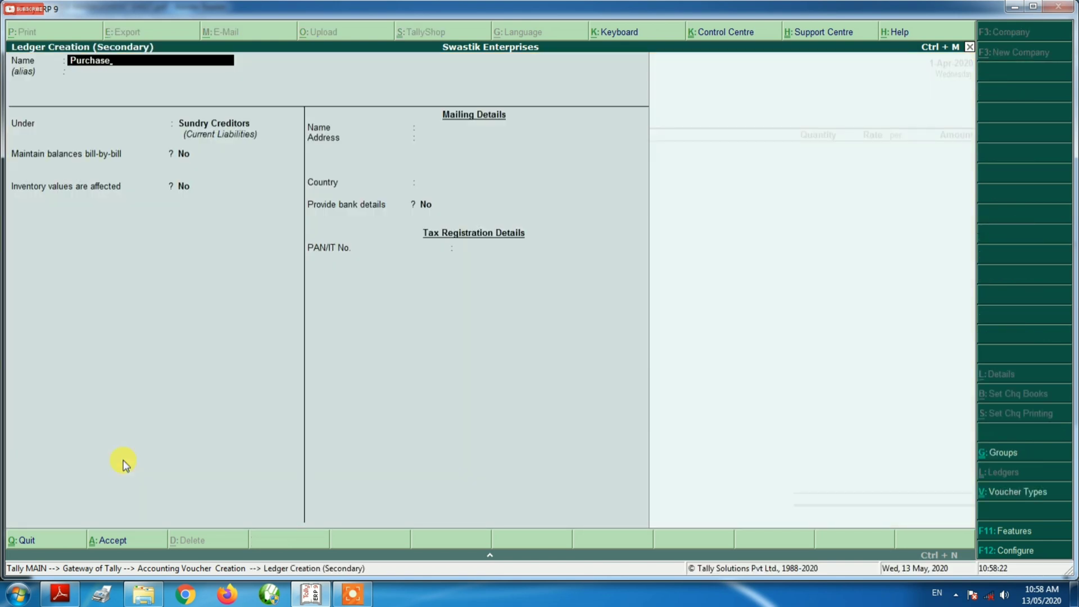
key("Return")
key("Return")
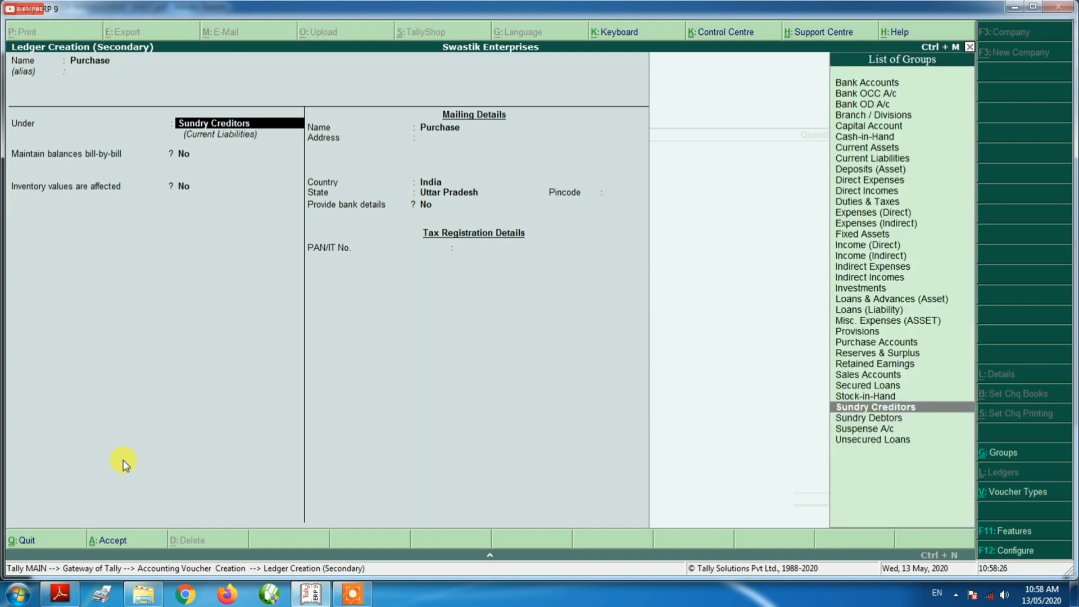
type("Purch")
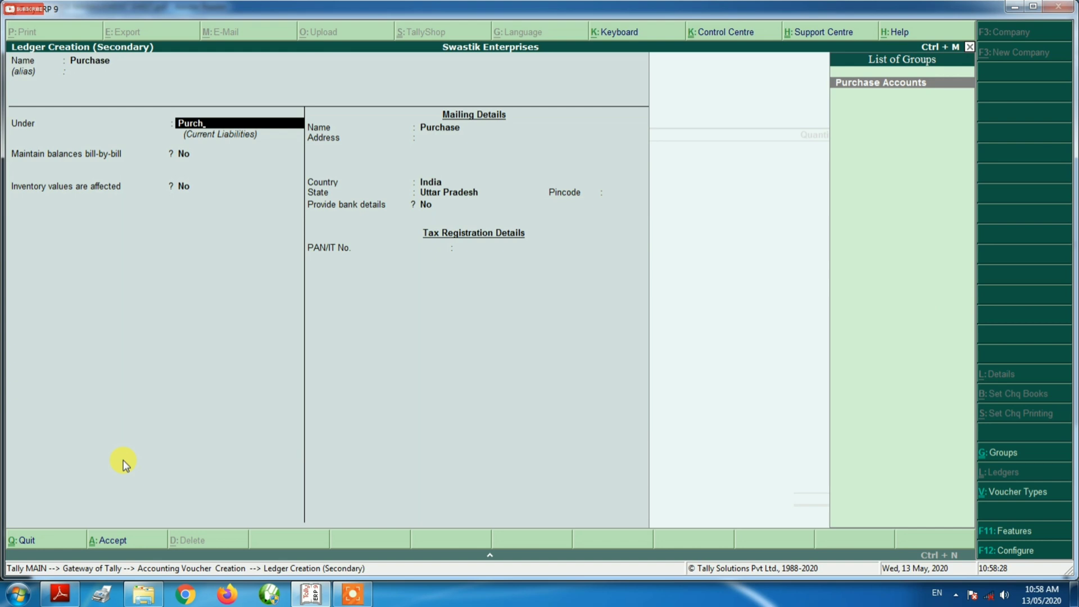
key("Return")
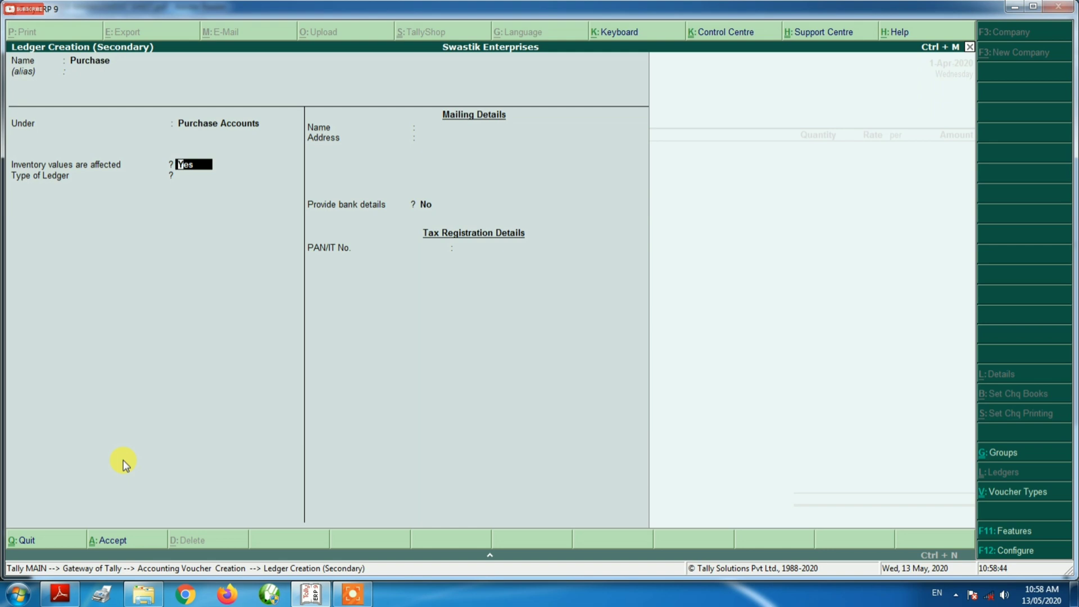
key("Return")
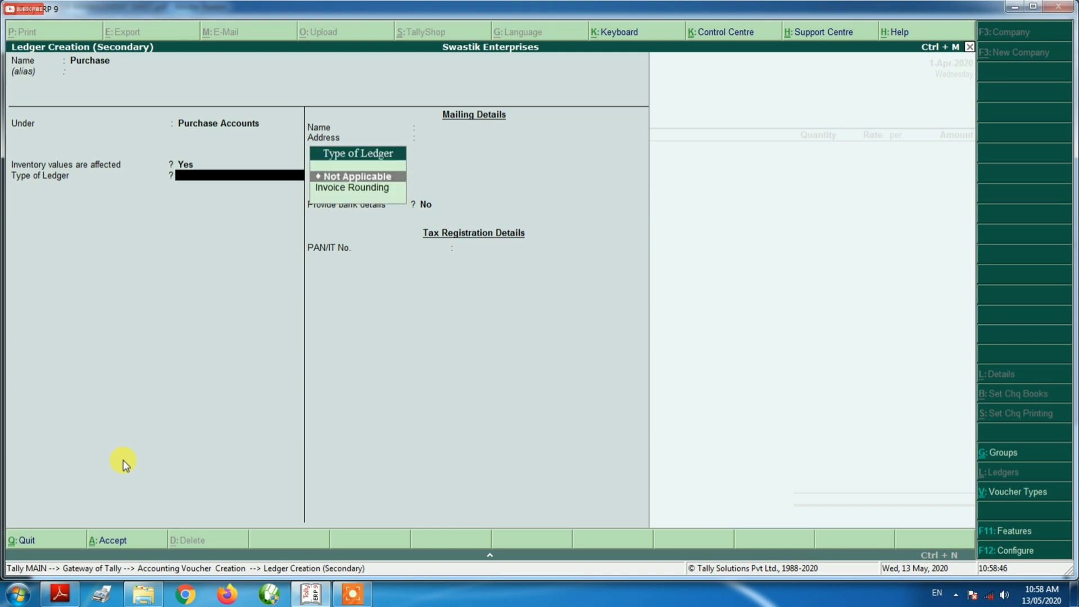
key("Return")
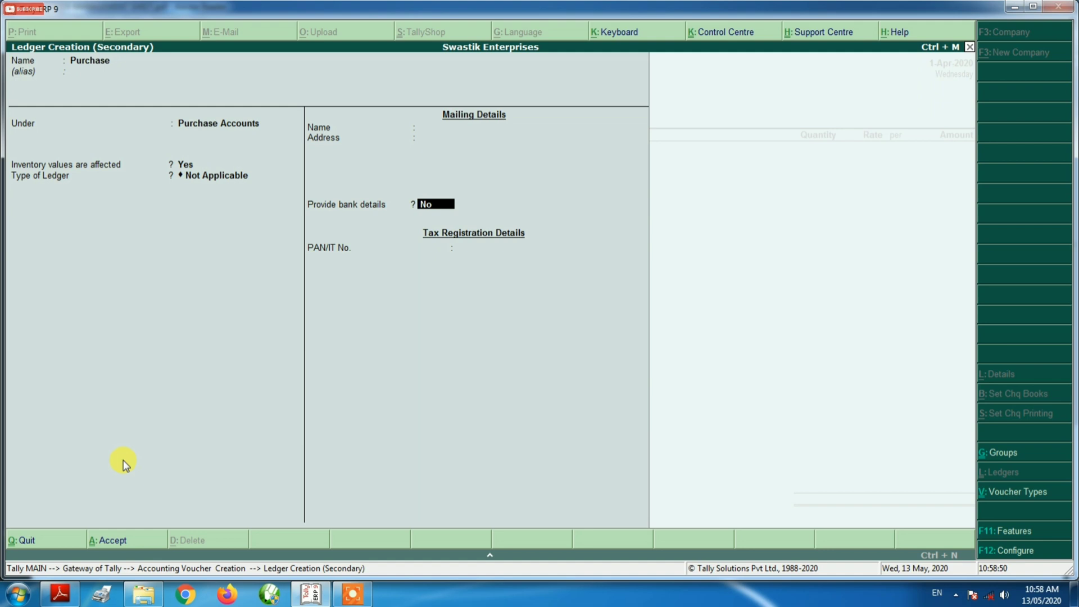
key("ctrl+a")
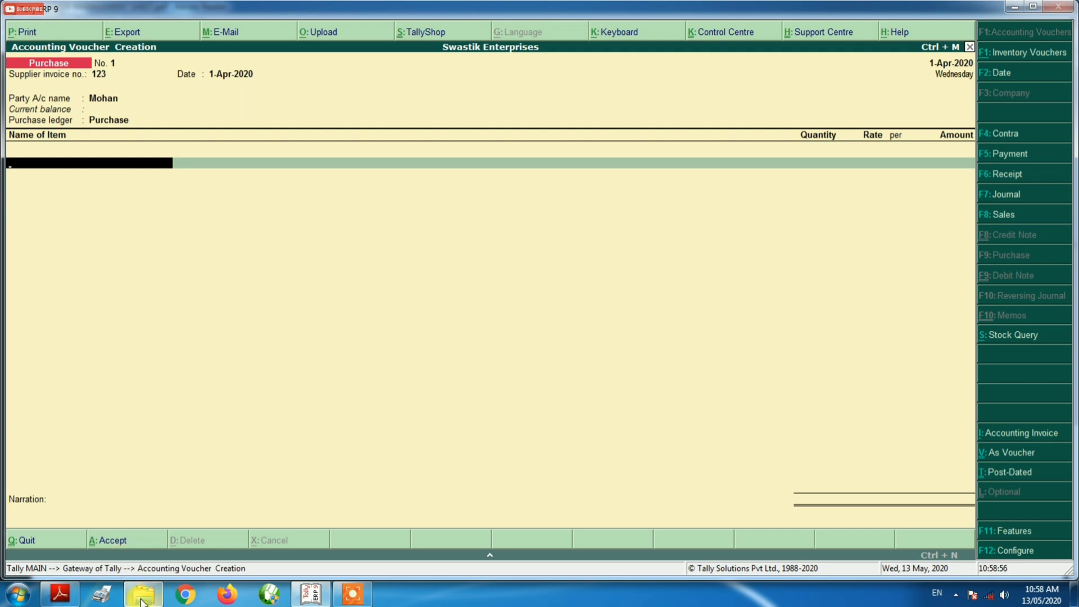
Check the first purchase row's quantities and rates in the stock management PDF in Adobe Reader, and return to the Tally voucher
mouse_move(142, 600)
mouse_move(58, 597)
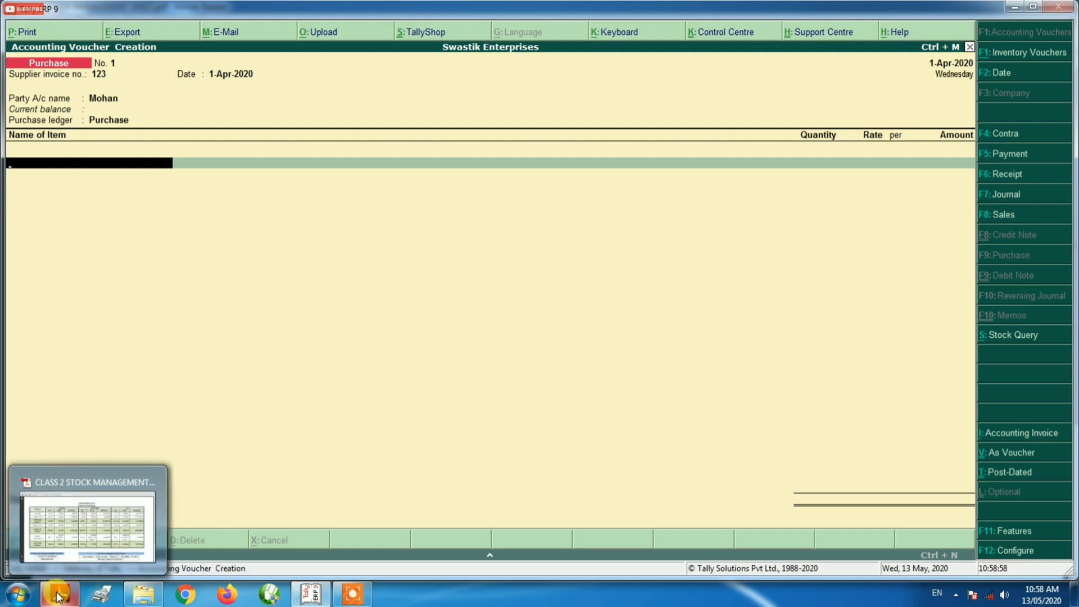
left_click(58, 596)
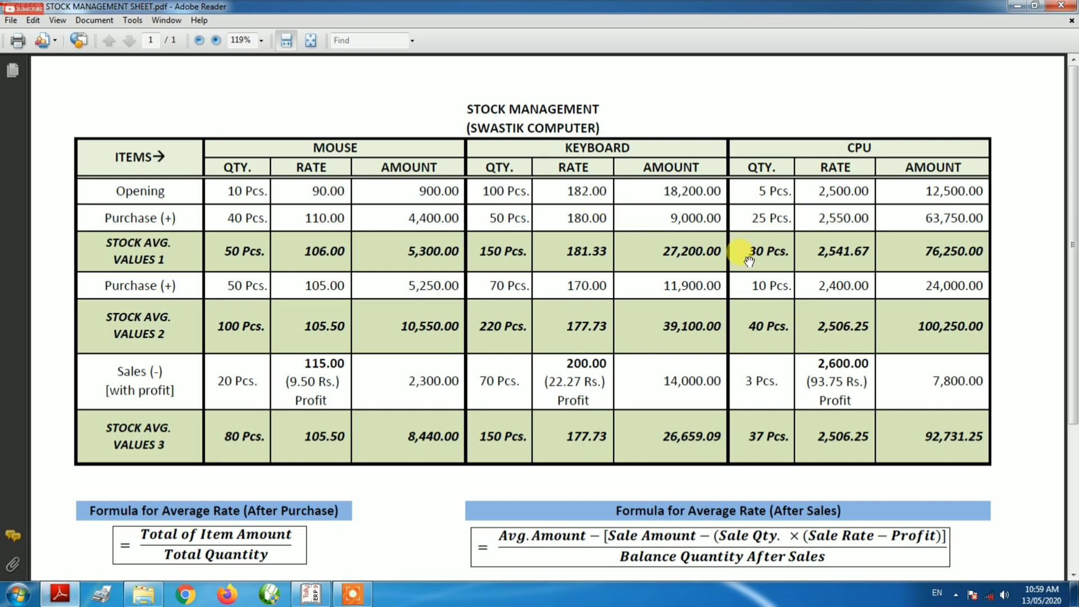
left_click(360, 595)
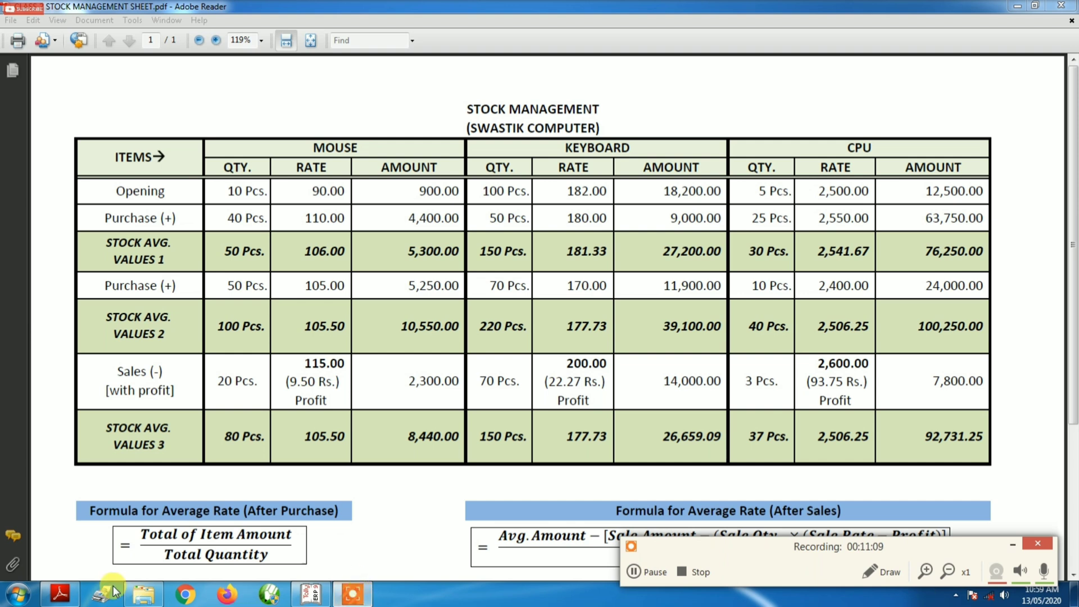
left_click(60, 594)
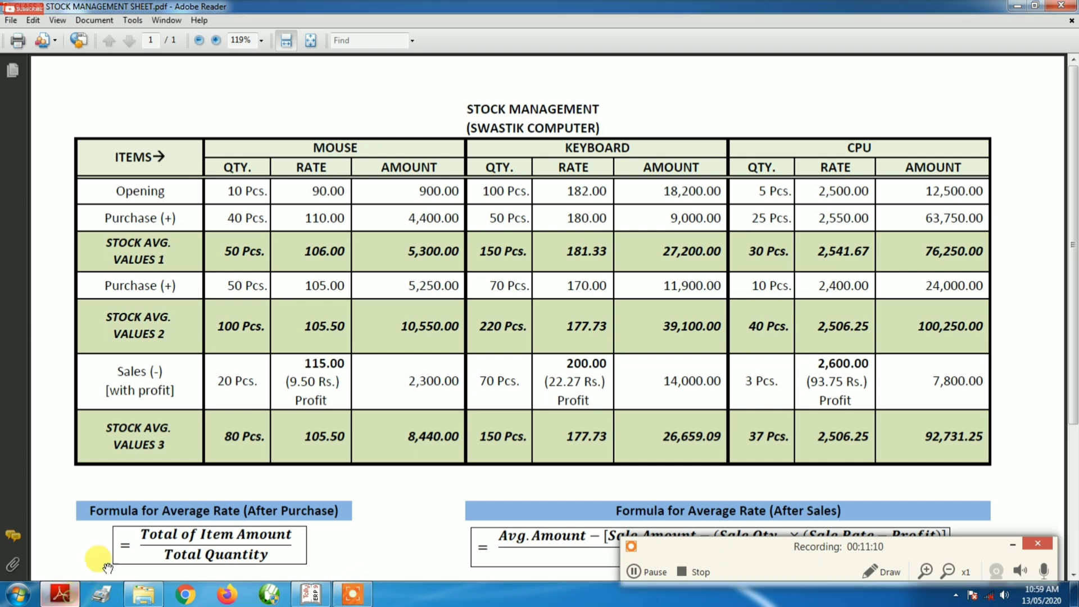
left_click(1013, 544)
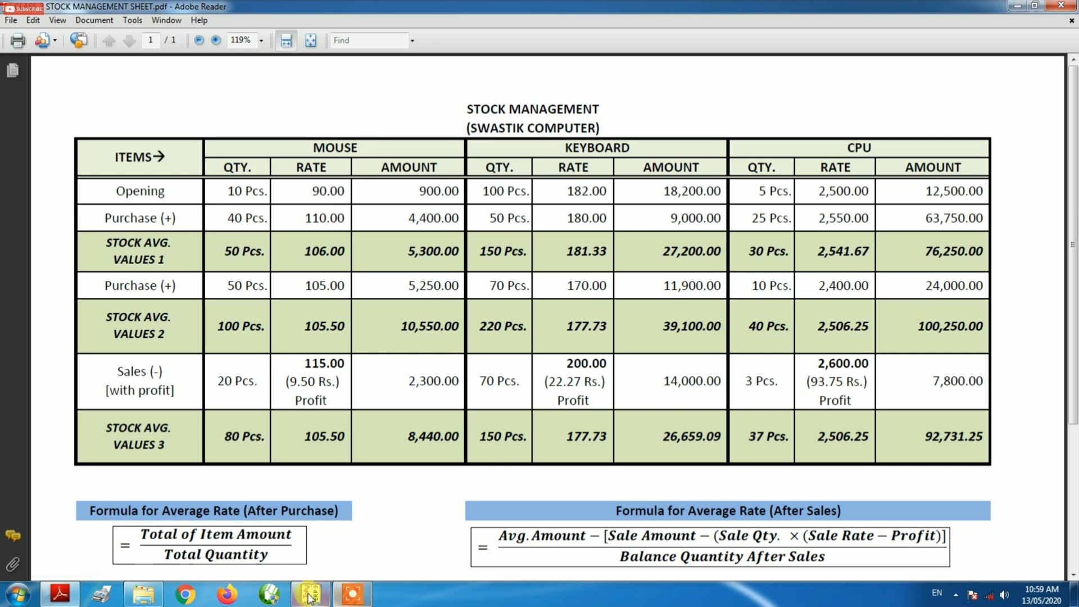
left_click(335, 534)
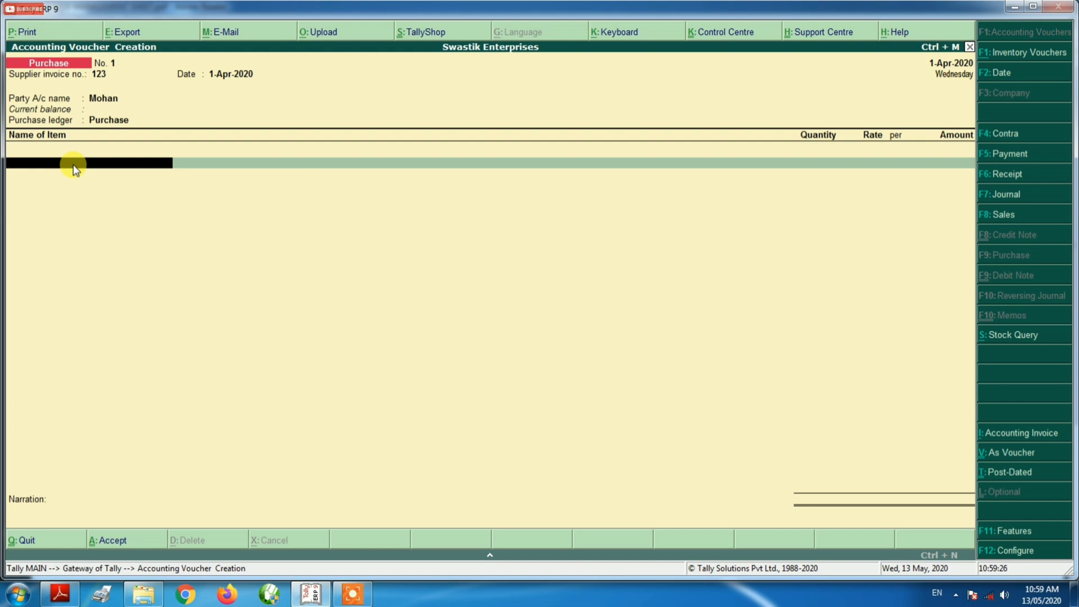
Add the item MOUSE to the purchase voucher with a quantity of 40 pcs at a rate of 110
type("MOUSE")
key("Return")
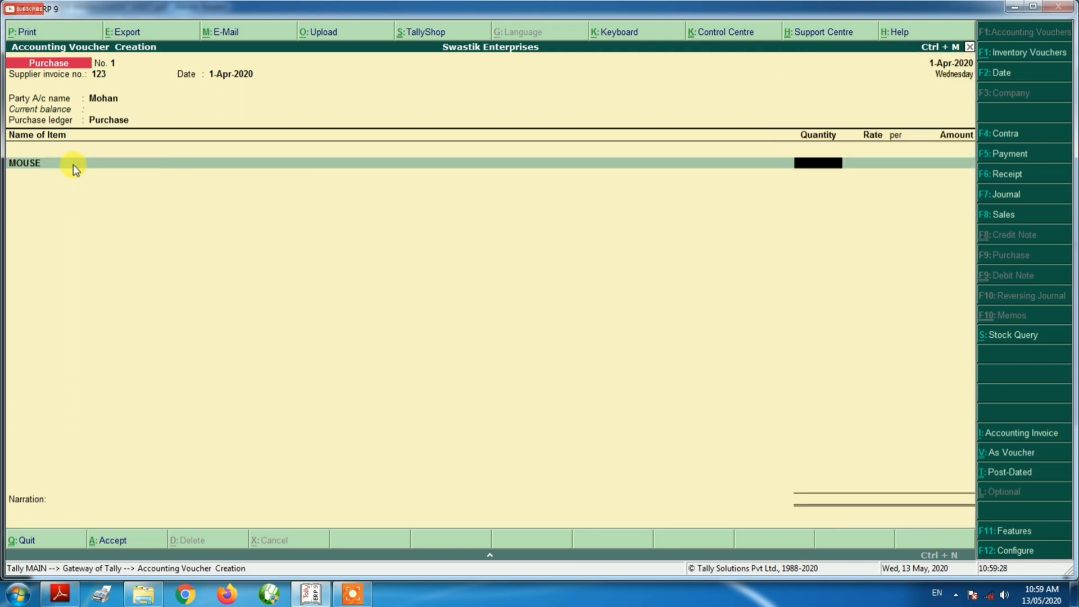
type("40")
key("Return")
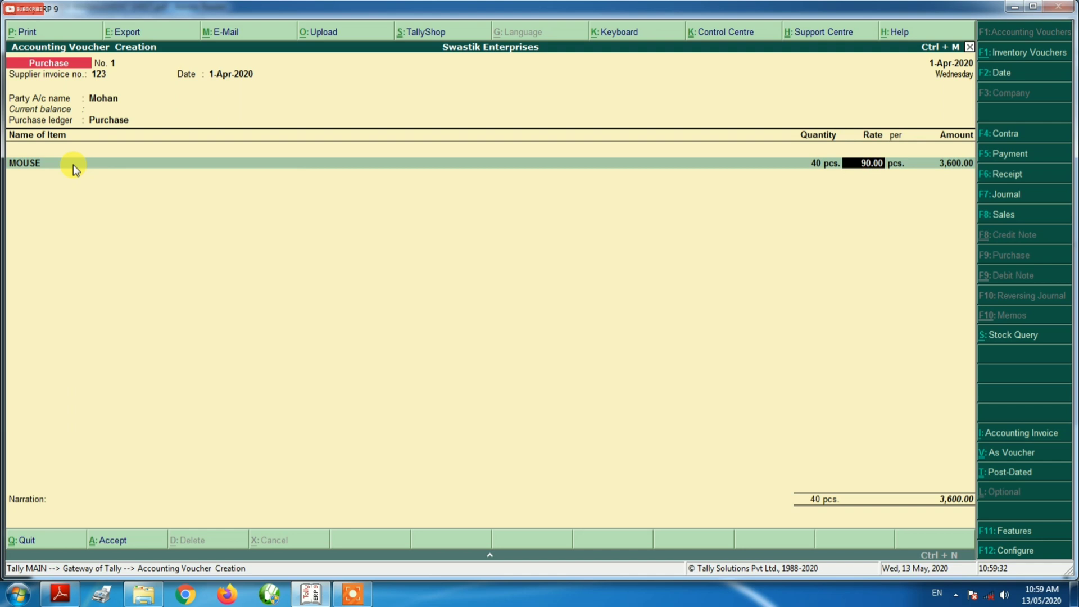
type("110")
key("Return")
key("Return")
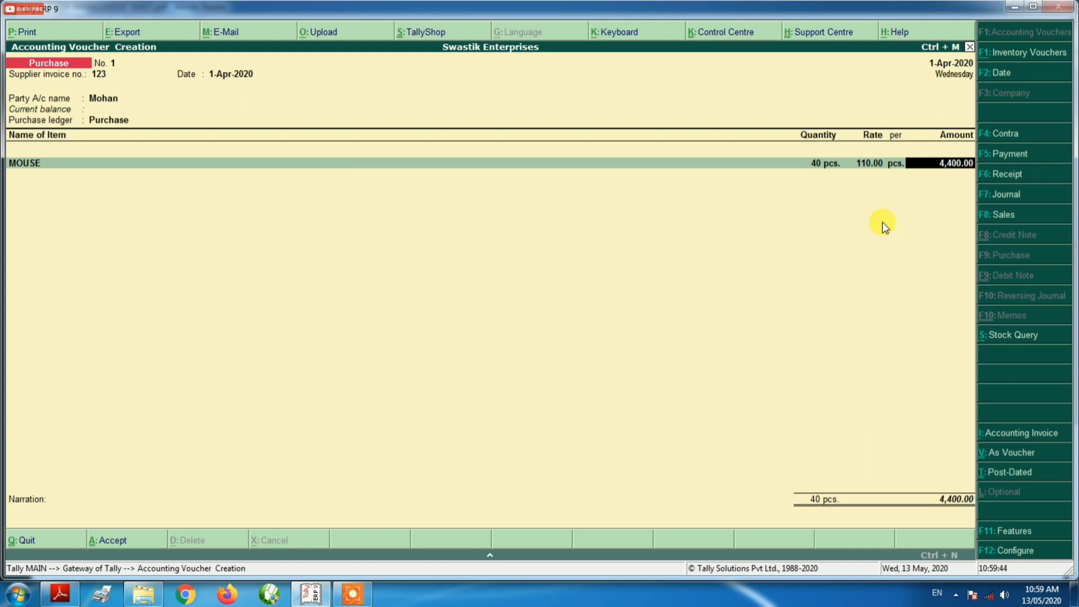
key("Return")
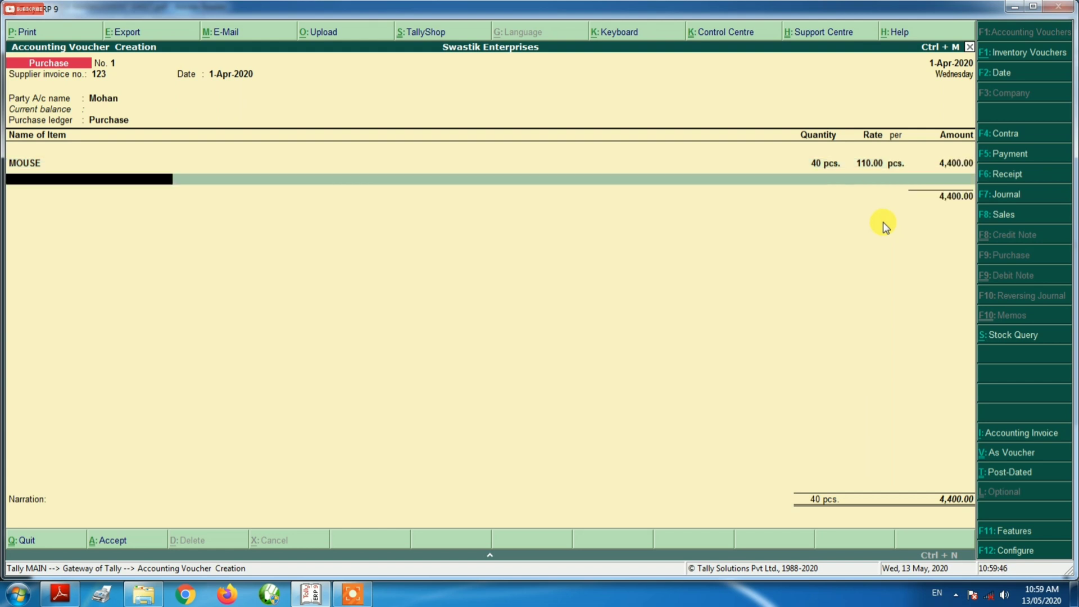
Add the item Keyboard to the purchase voucher with a quantity of 50 pcs at a rate of 180
type("Keyboard")
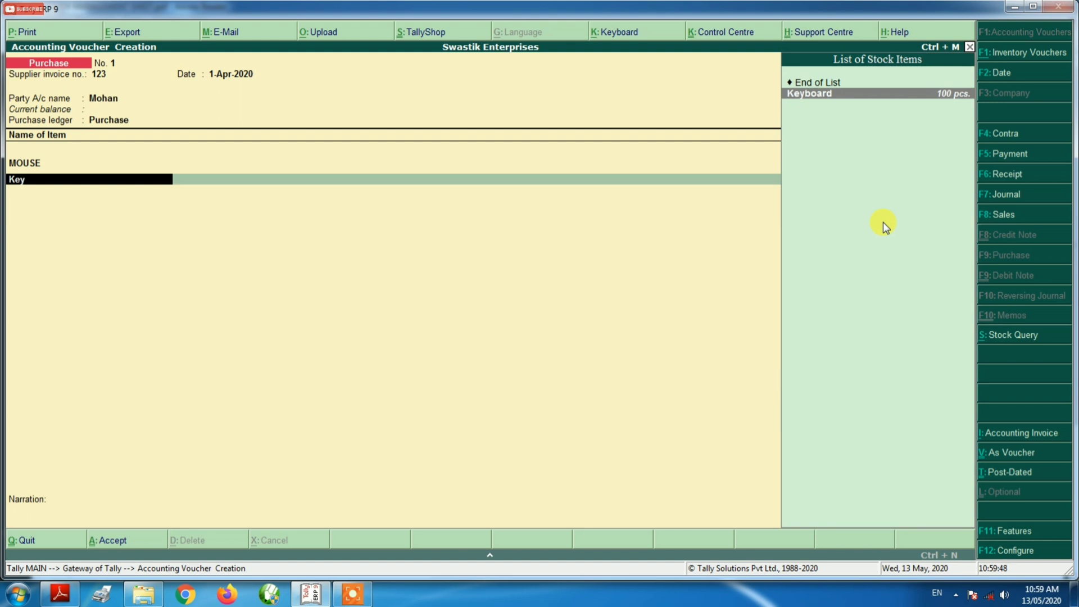
key("Return")
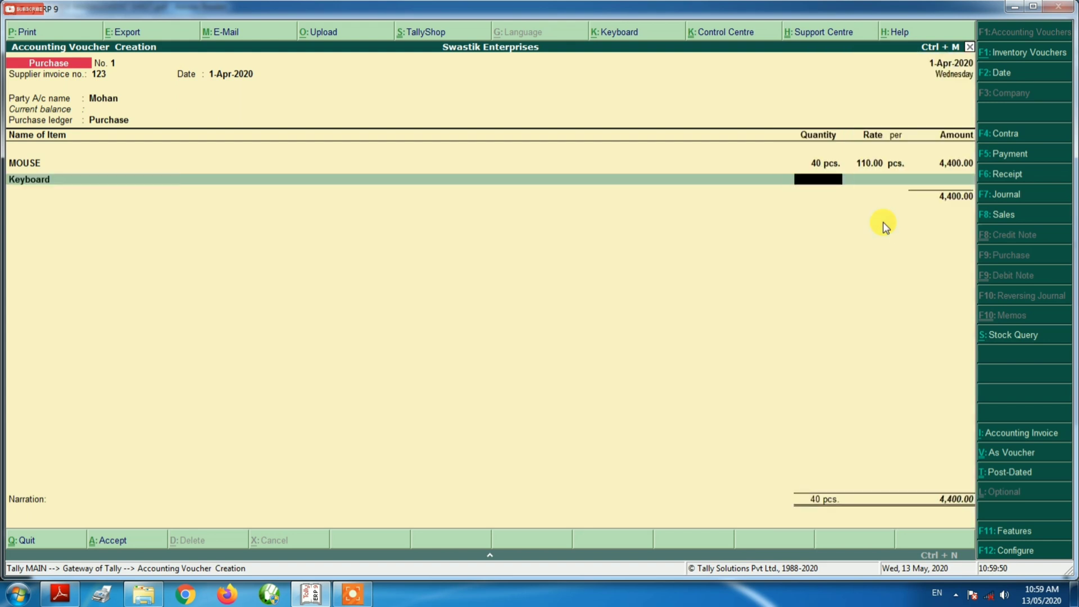
type("50")
key("Return")
type("180")
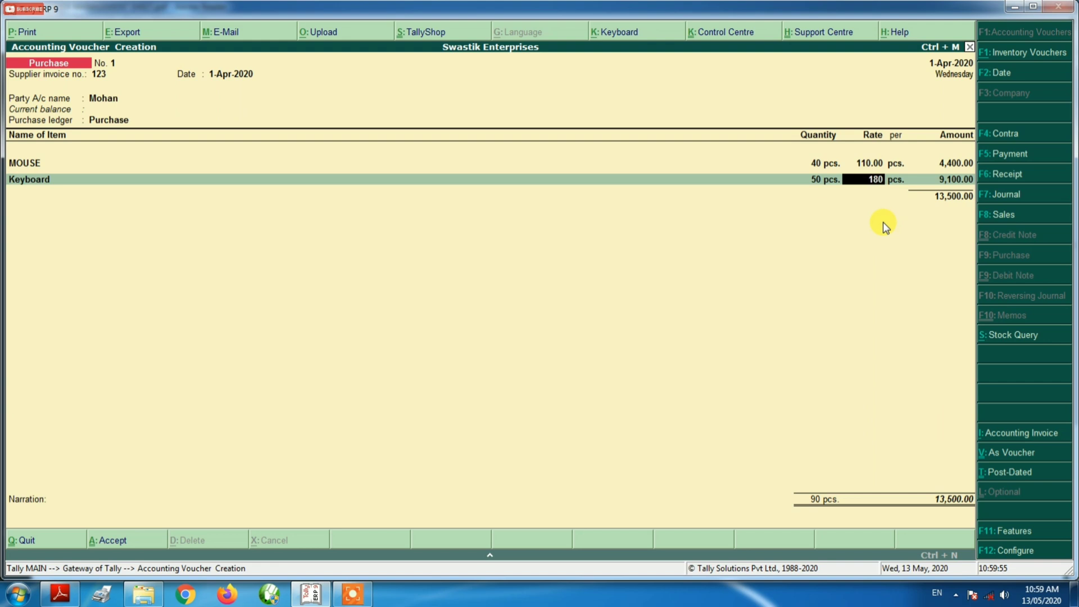
key("Return")
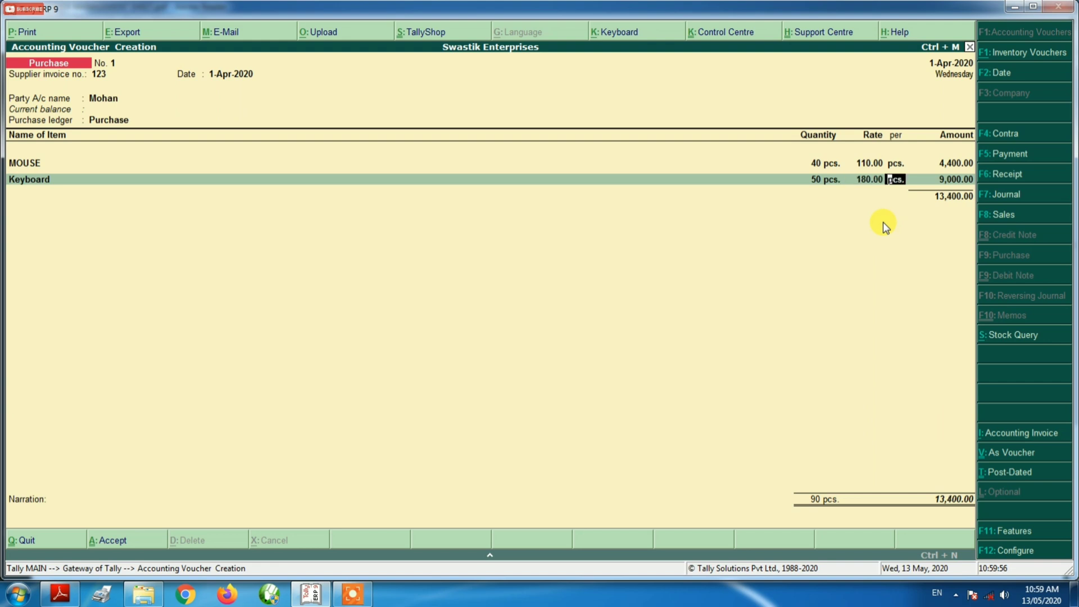
key("Return")
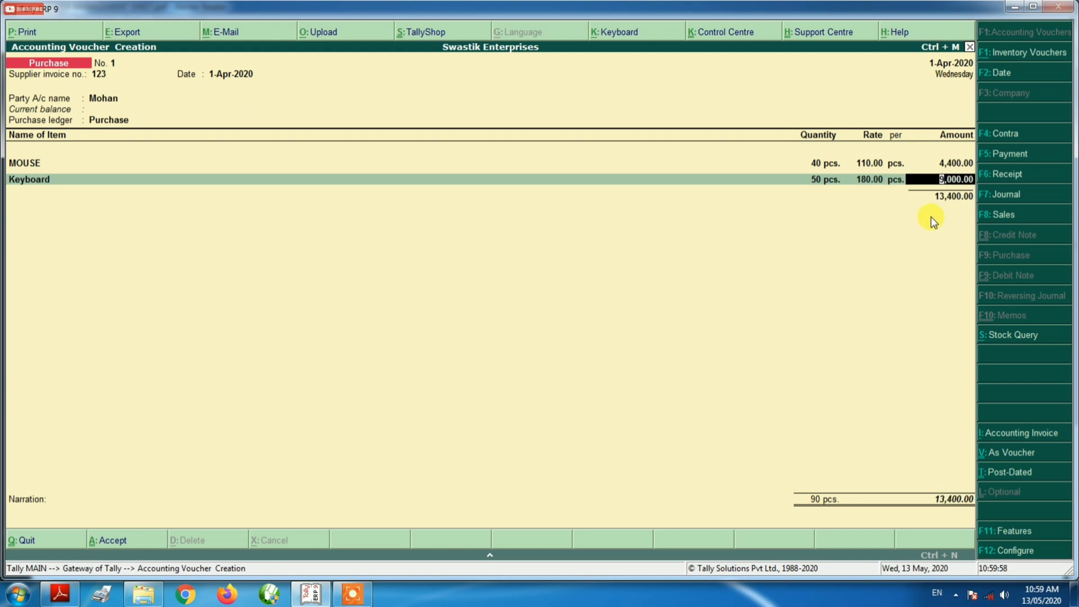
key("Return")
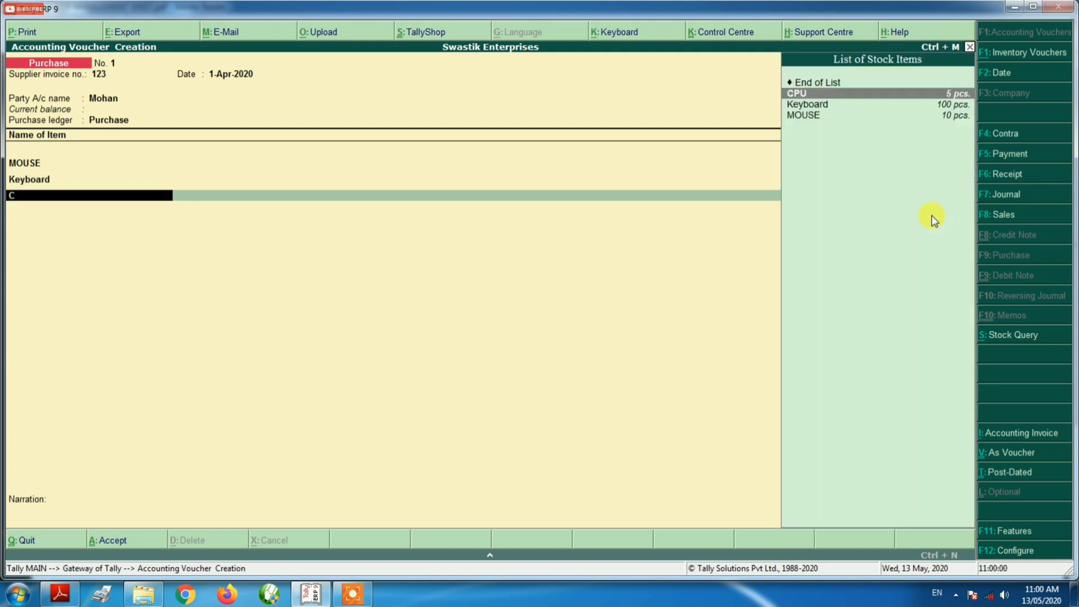
Add the item CPU to the purchase voucher with a quantity of 25 pcs at a rate of 2,550
type("Cp")
key("Return")
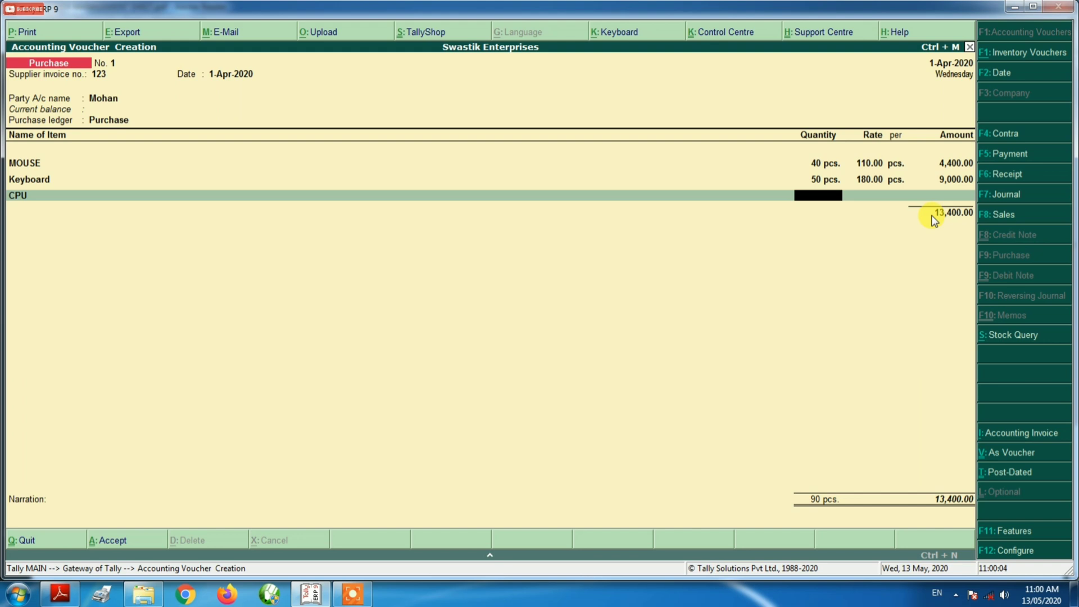
type("5")
key("Return")
key("BackSpace")
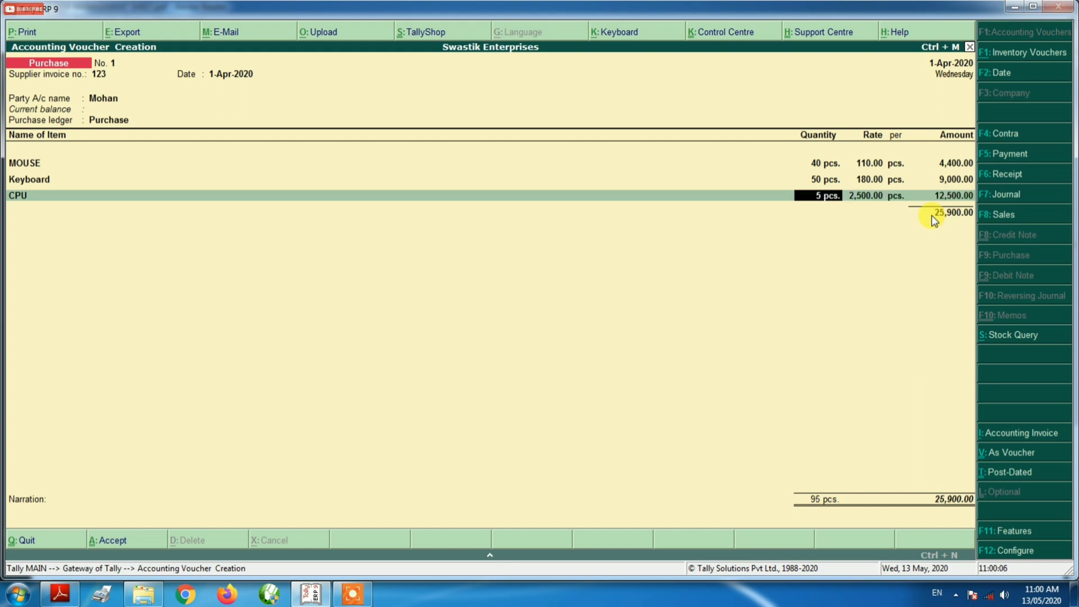
type("25")
key("Return")
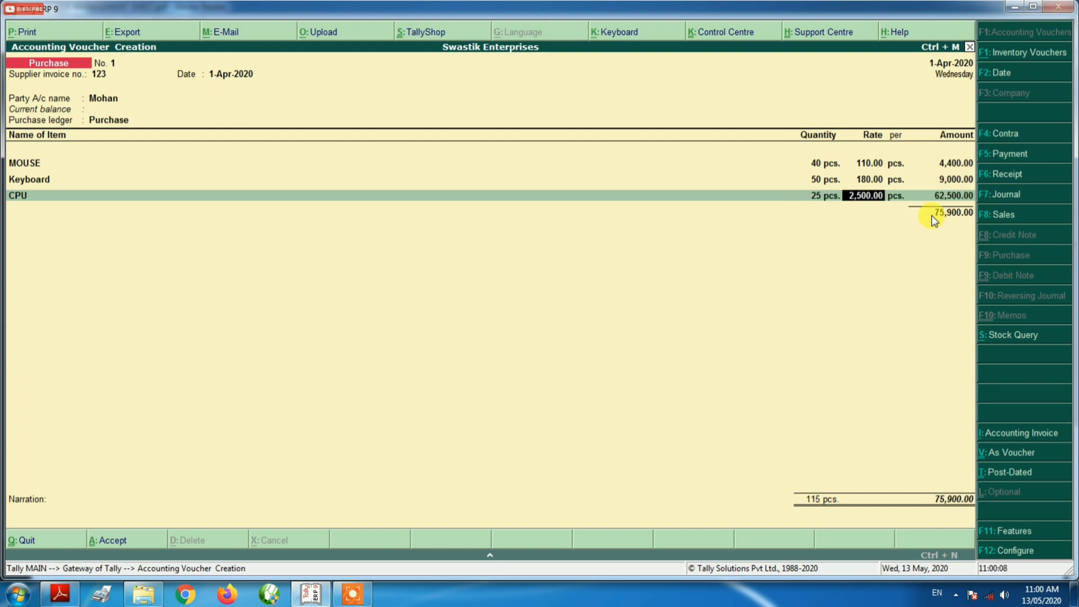
type("2550")
key("Return")
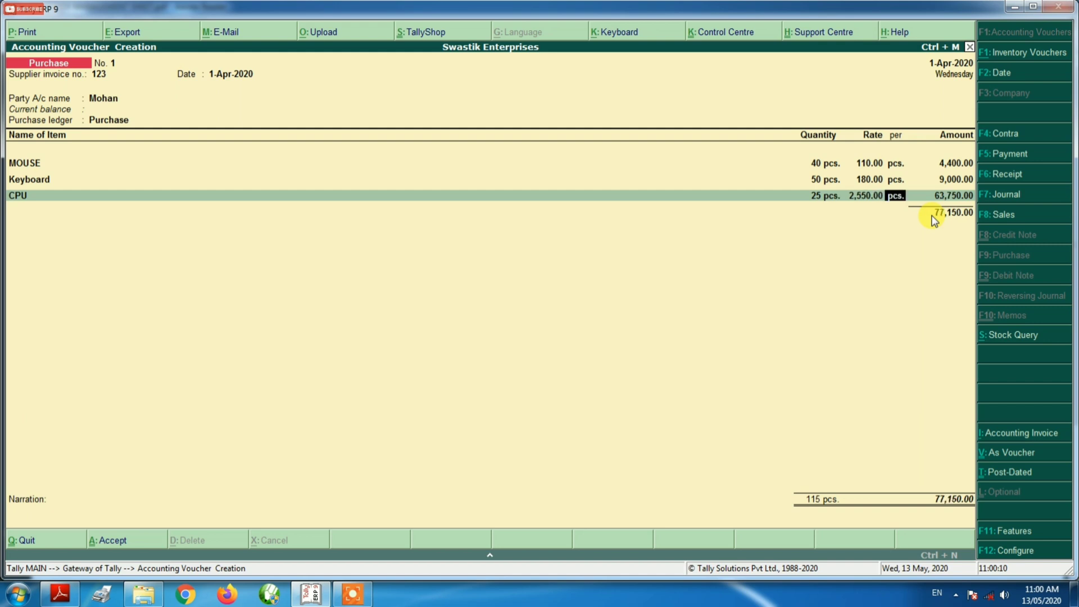
key("Return")
key("Return")
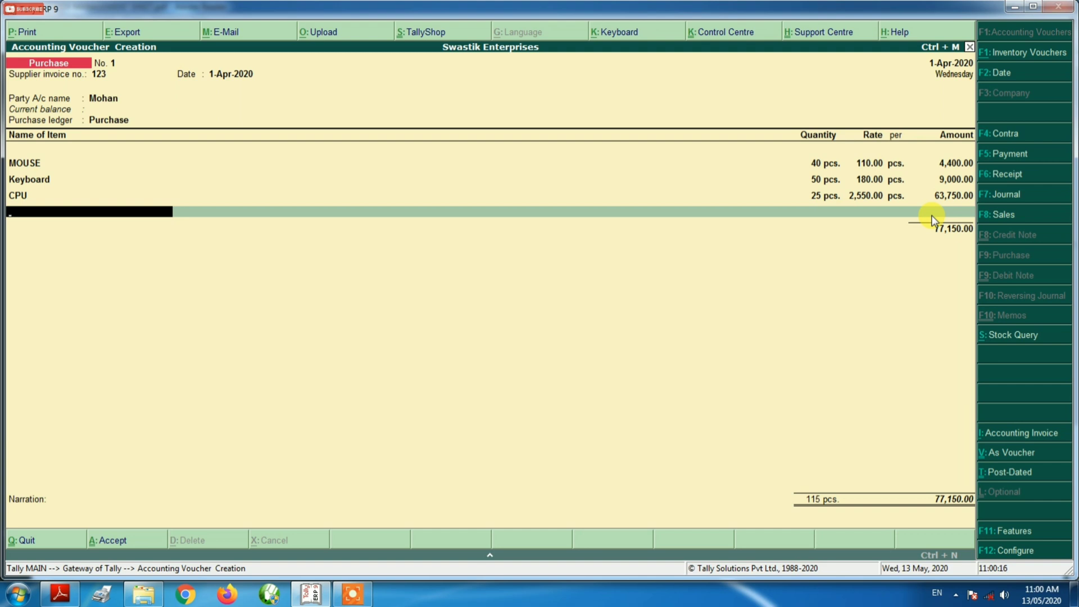
End the item list, enter the narration "for goods purchase", and save the purchase voucher
key("Return")
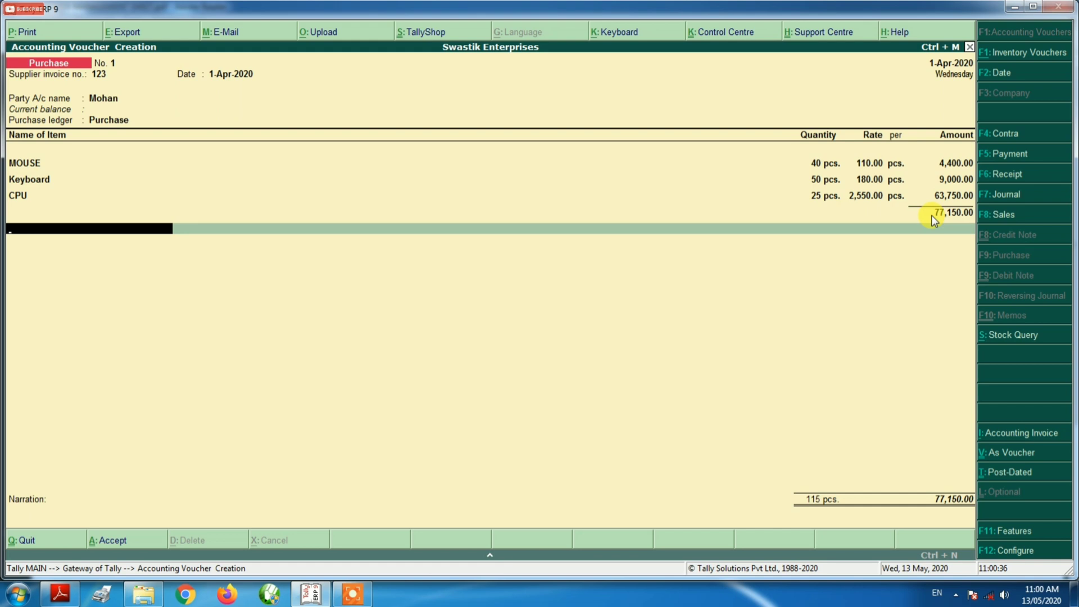
key("Return")
key("Return")
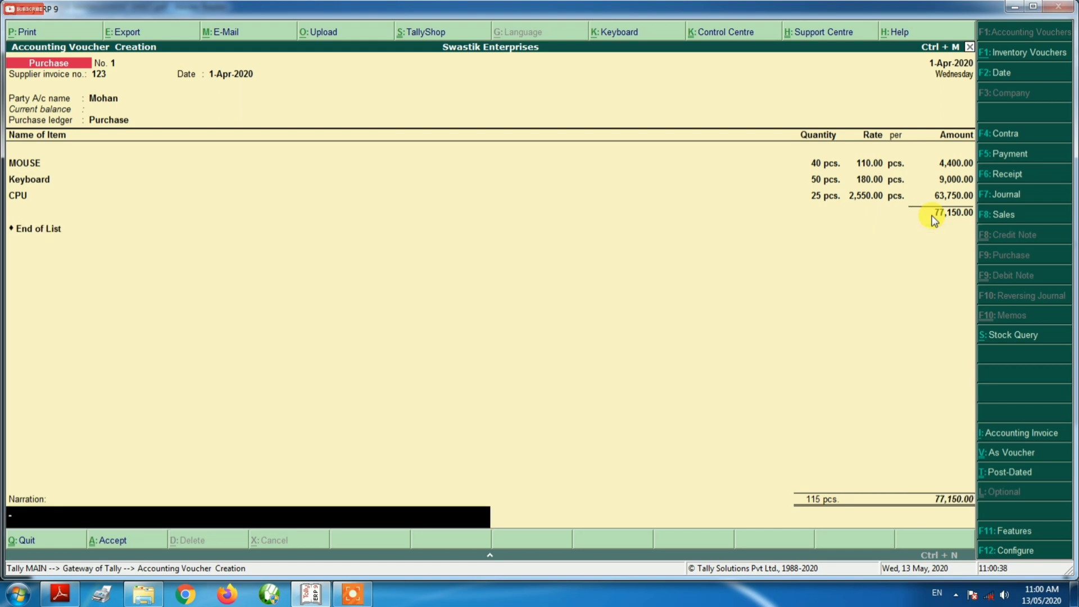
type("for goods purchase")
key("Return")
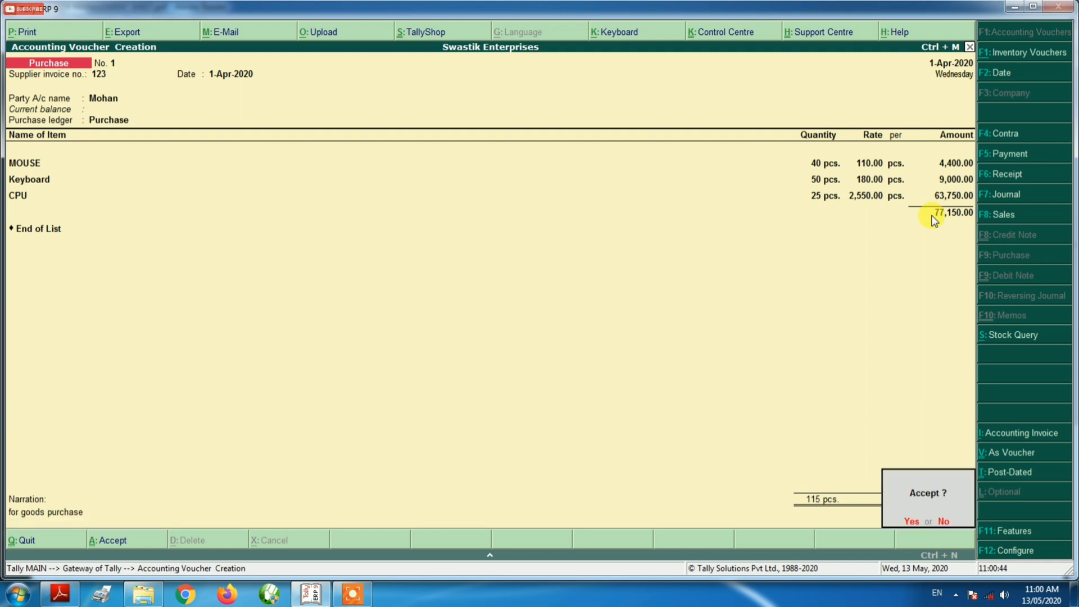
key("Return")
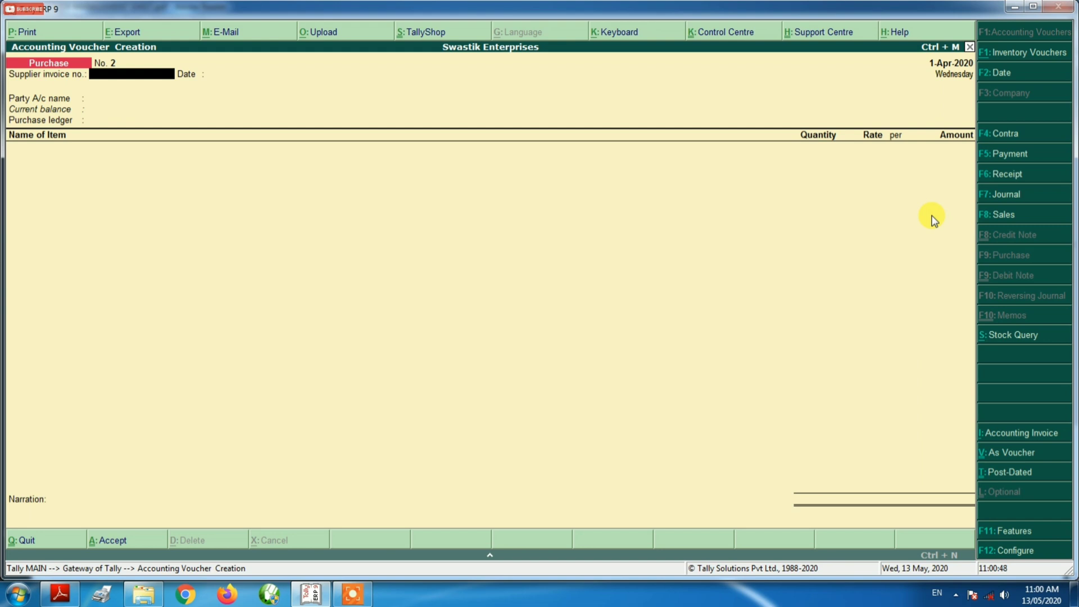
Leave purchase voucher entry and open the Stock Summary in detailed view to examine the items under COMPUTER ACCESSORIES
key("Escape")
key("Return")
key("Down")
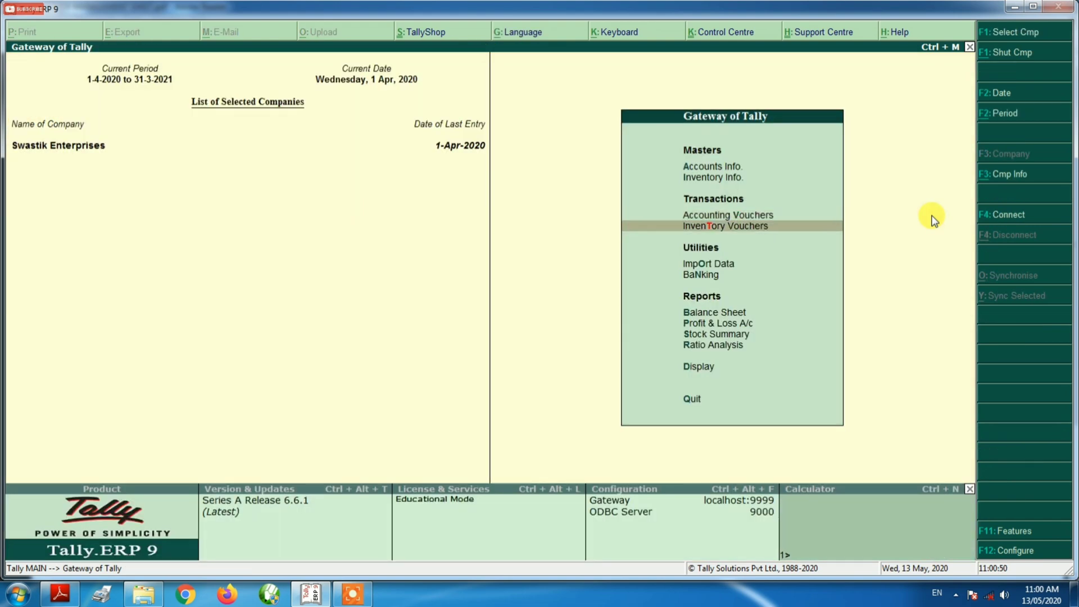
key("Down")
key("Down")
key("Down")
key("Down")
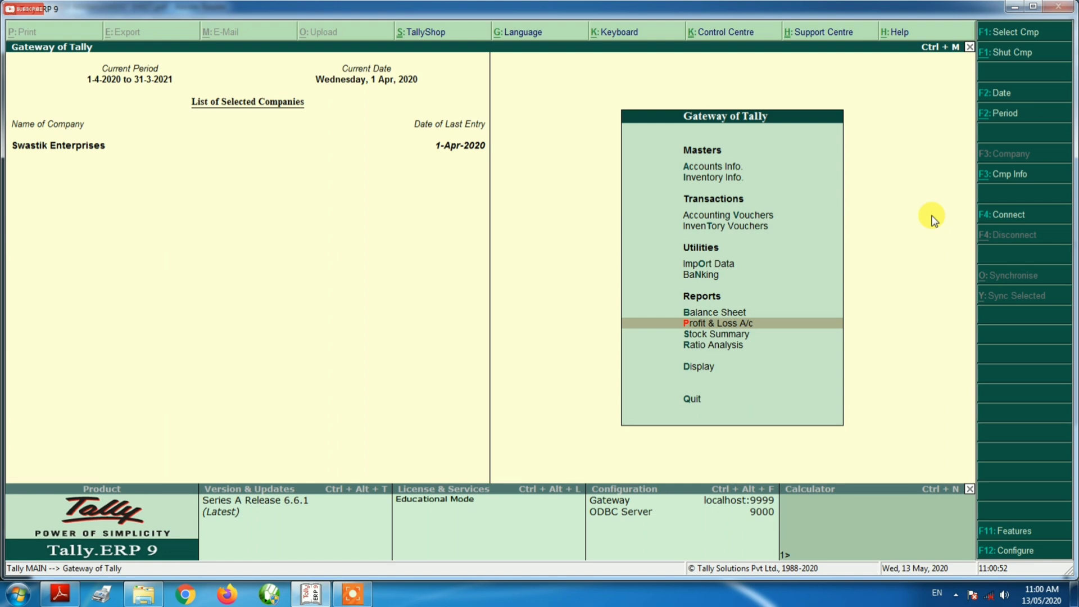
key("Down")
key("Return")
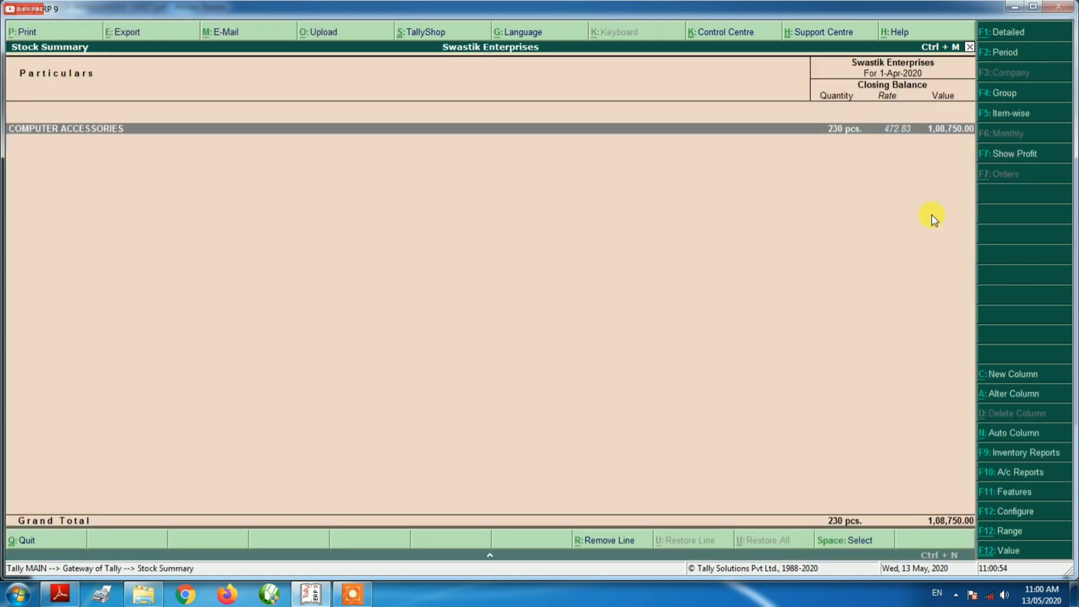
key("alt+F1")
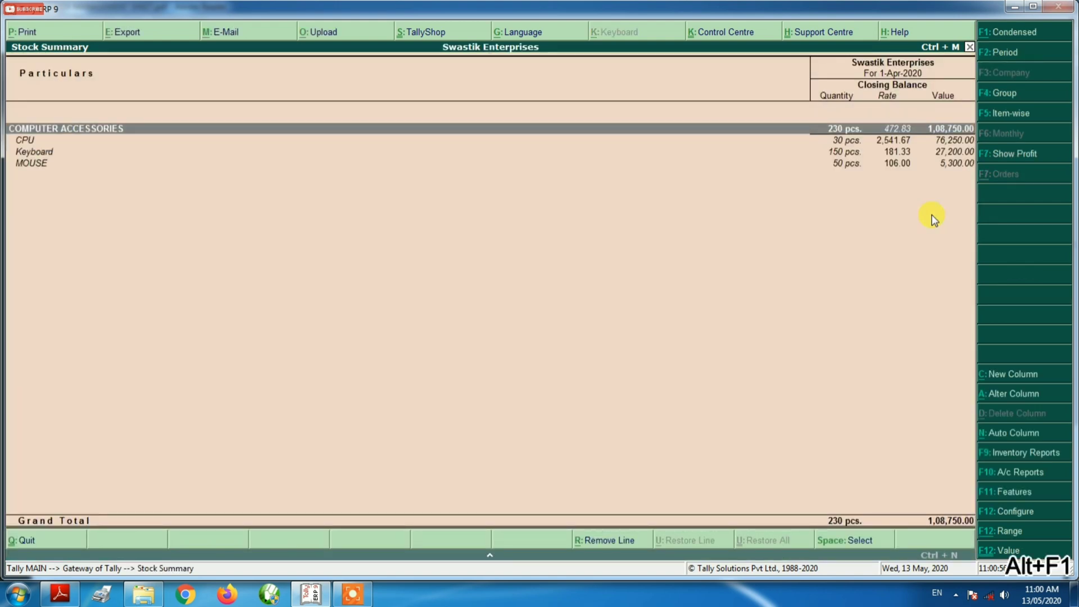
key("Down")
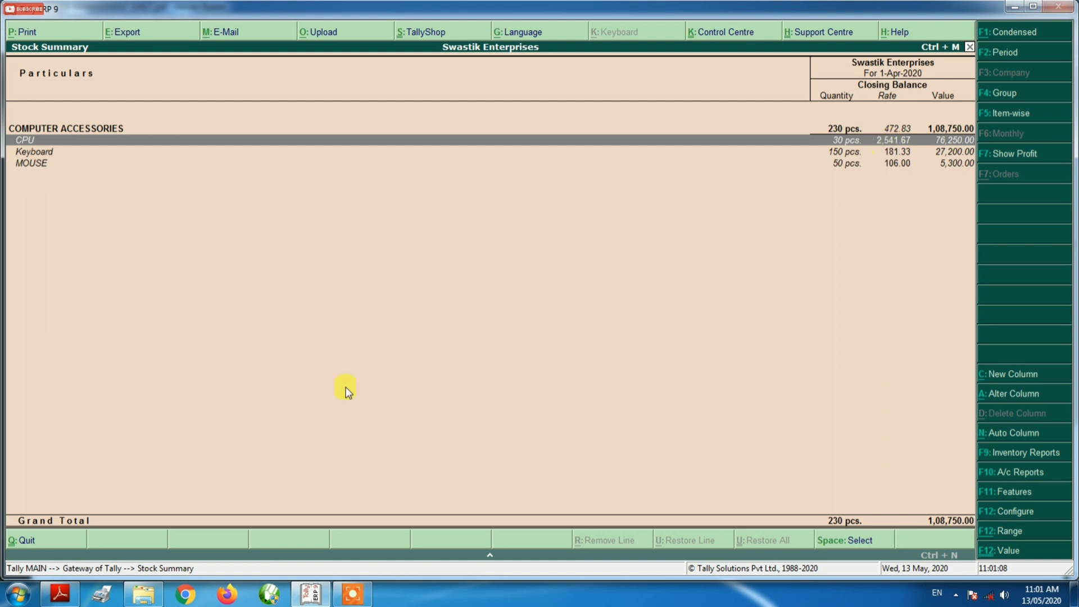
Switch to STOCK MANAGEMENT SHEET.pdf in Adobe Reader, compare the STOCK AVG. VALUES 1 row with the Stock Summary, and return to Tally
left_click(61, 594)
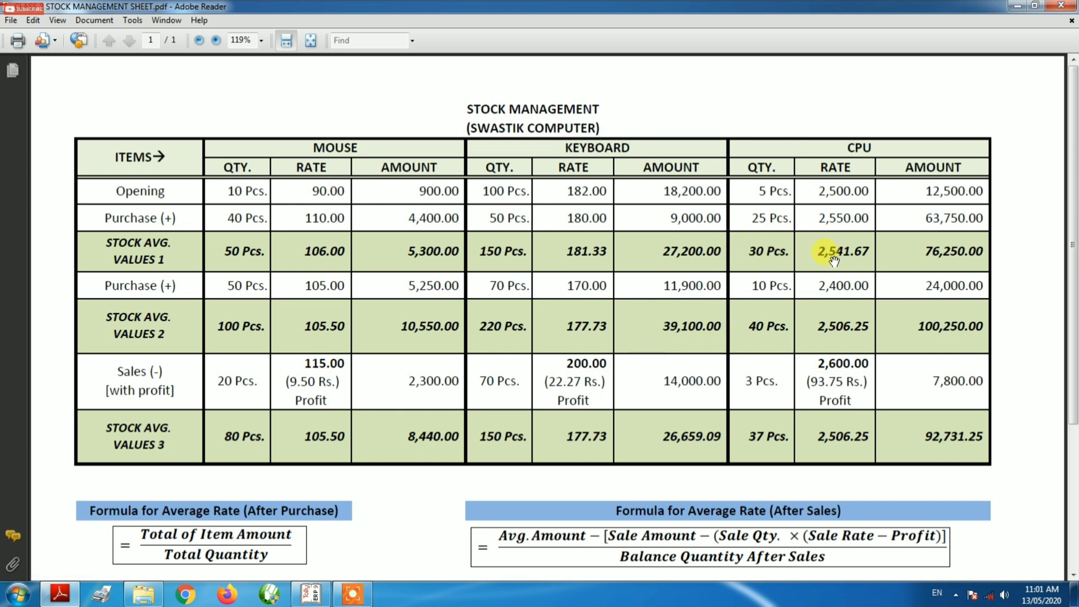
key("alt")
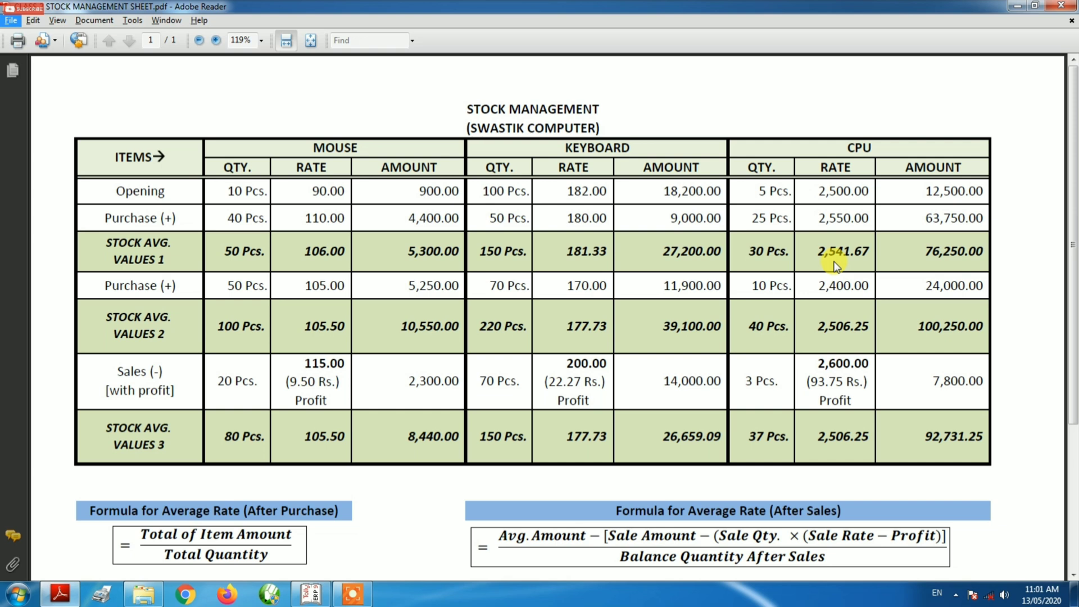
key("alt+Tab")
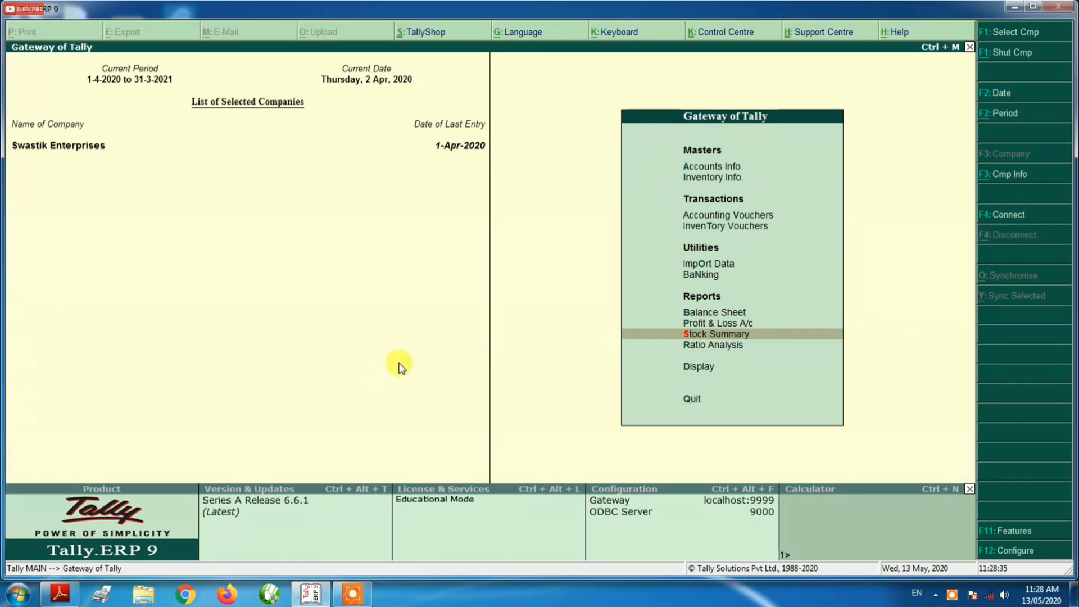
Open a new purchase voucher and set its voucher date to 2-4-2020
key("Up")
key("Up")
key("Up")
key("Up")
key("Up")
key("Up")
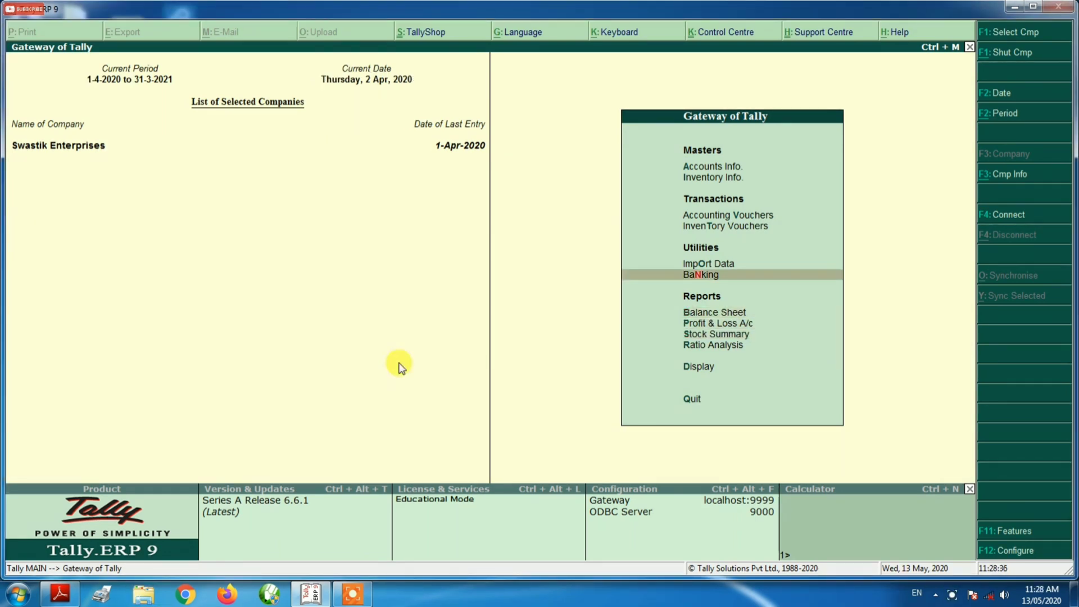
key("Return")
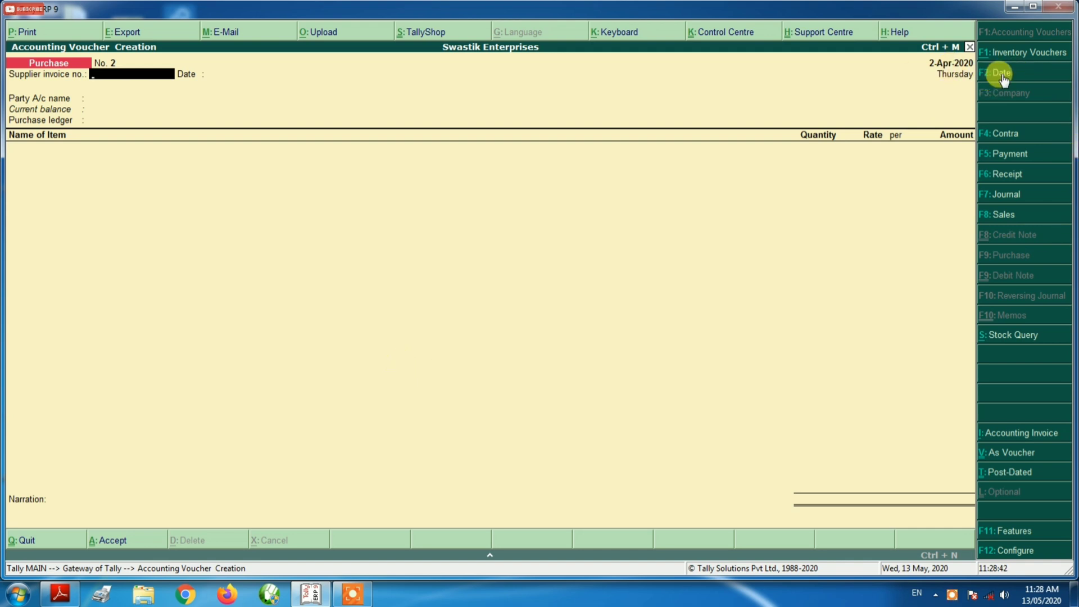
key("F2")
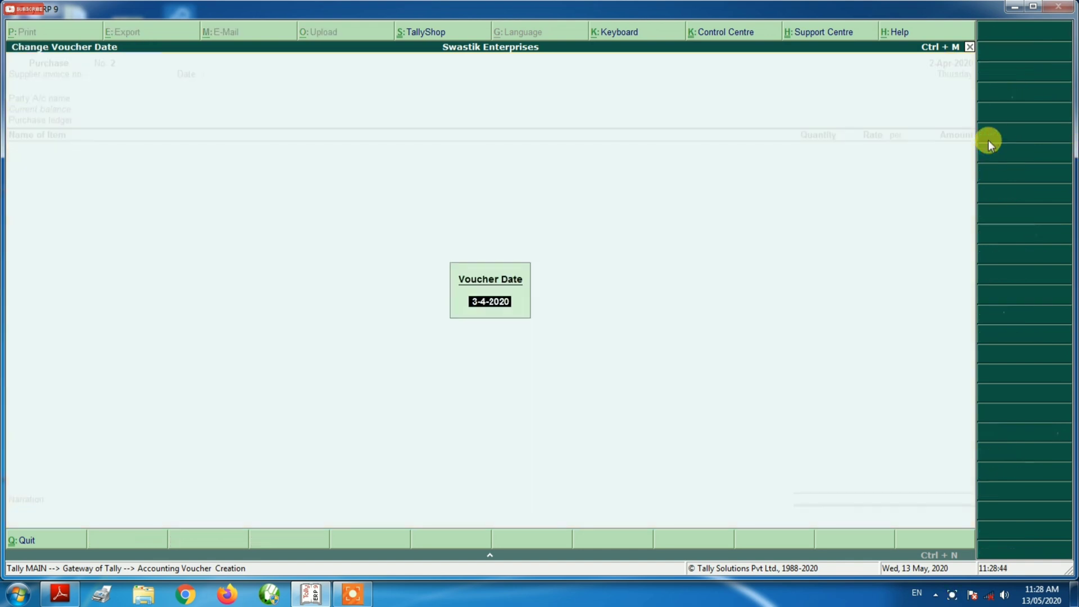
type("2.")
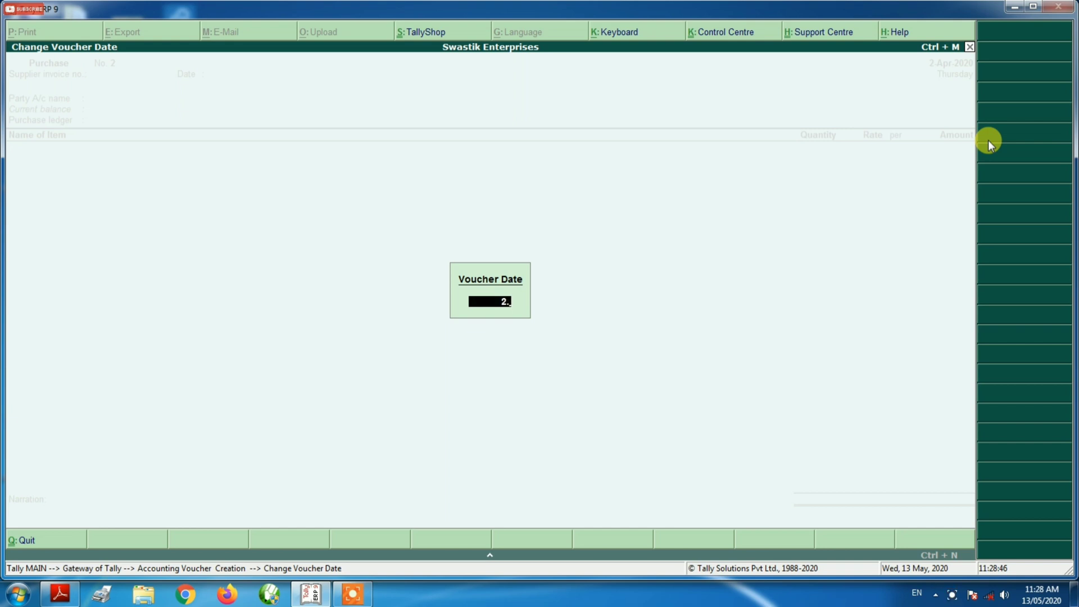
type("4.20202")
key("Return")
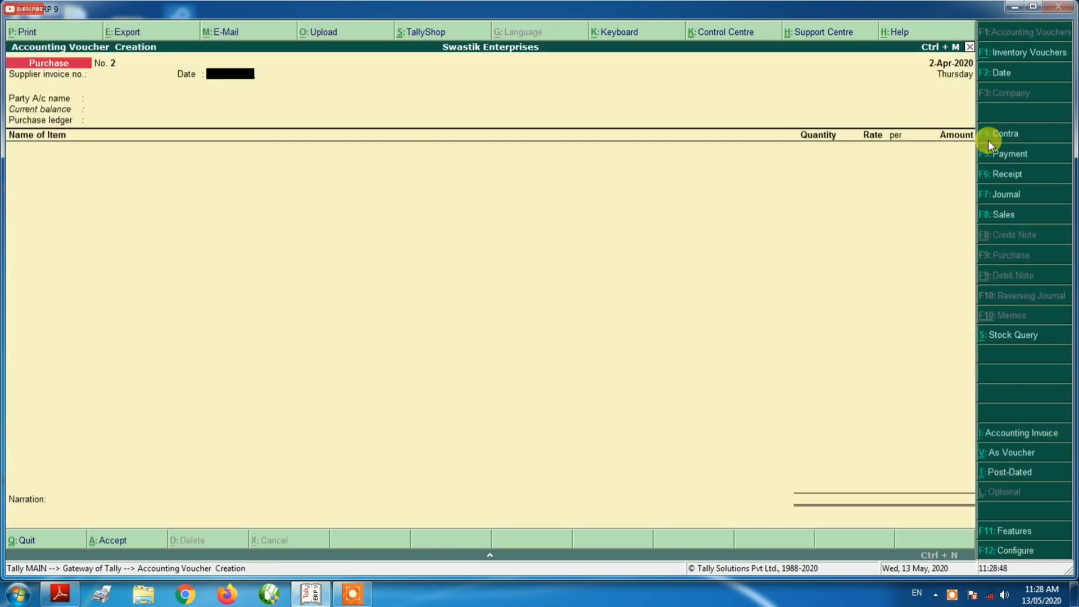
Fill in the voucher header with supplier invoice number 126 dated 2-Apr-2020, the supplier's party account with its default details, and the Purchase ledger
key("BackSpace")
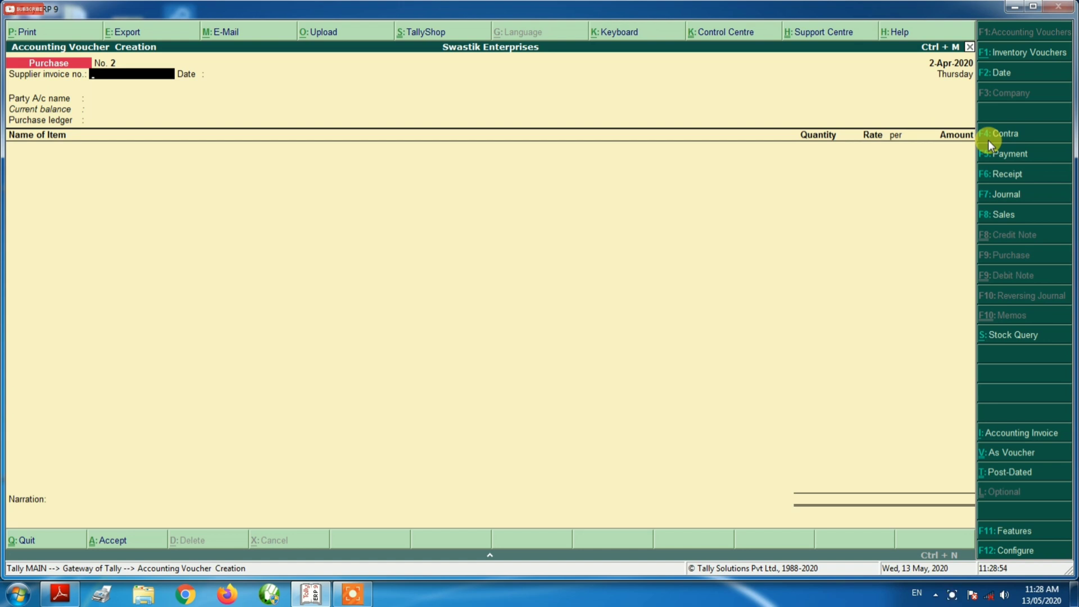
key("Return")
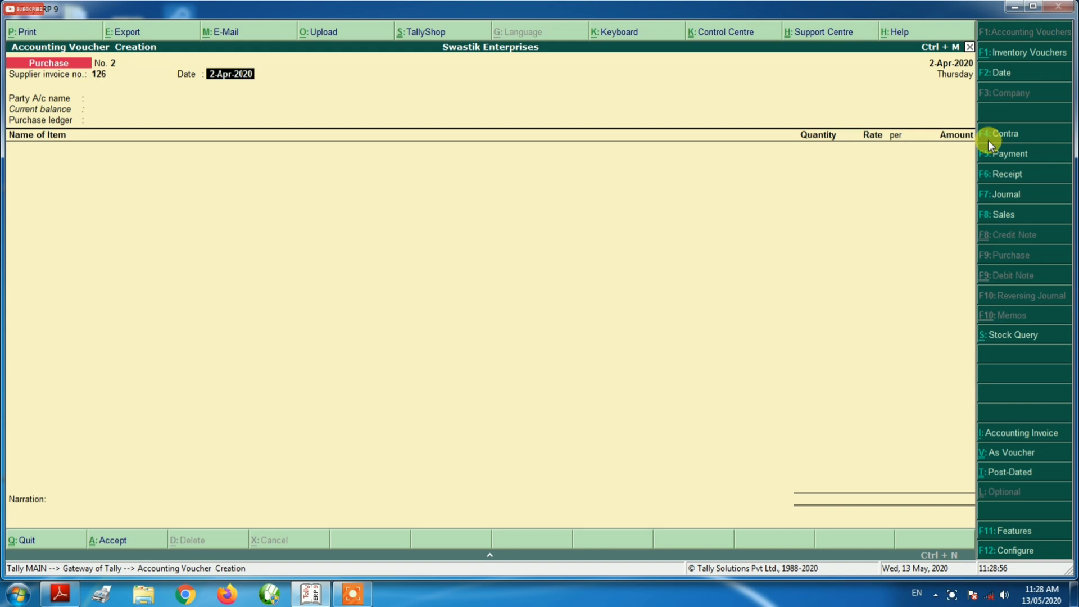
key("Return")
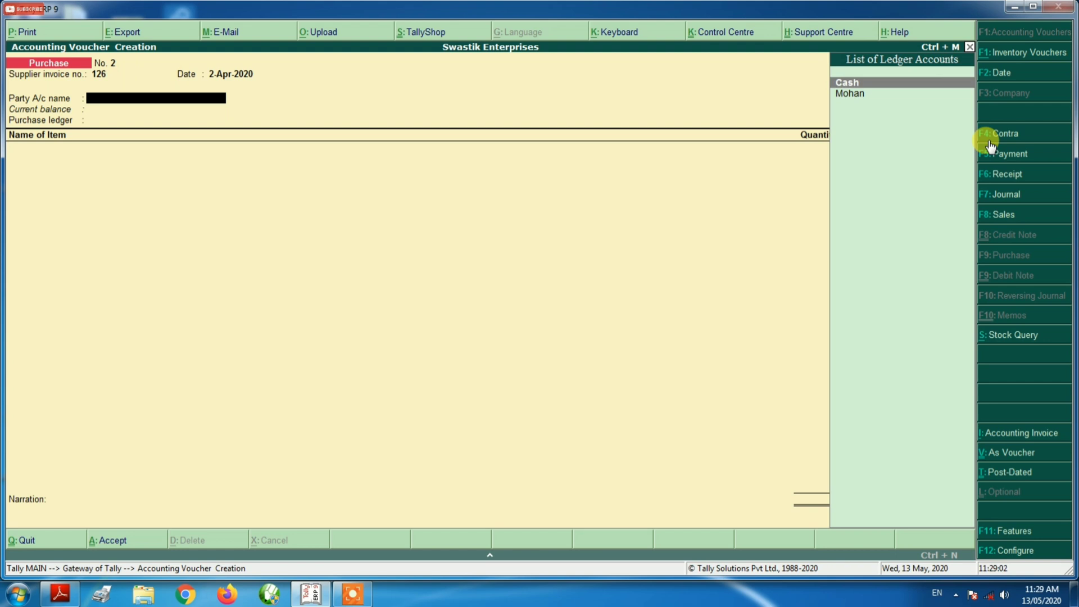
key("Down")
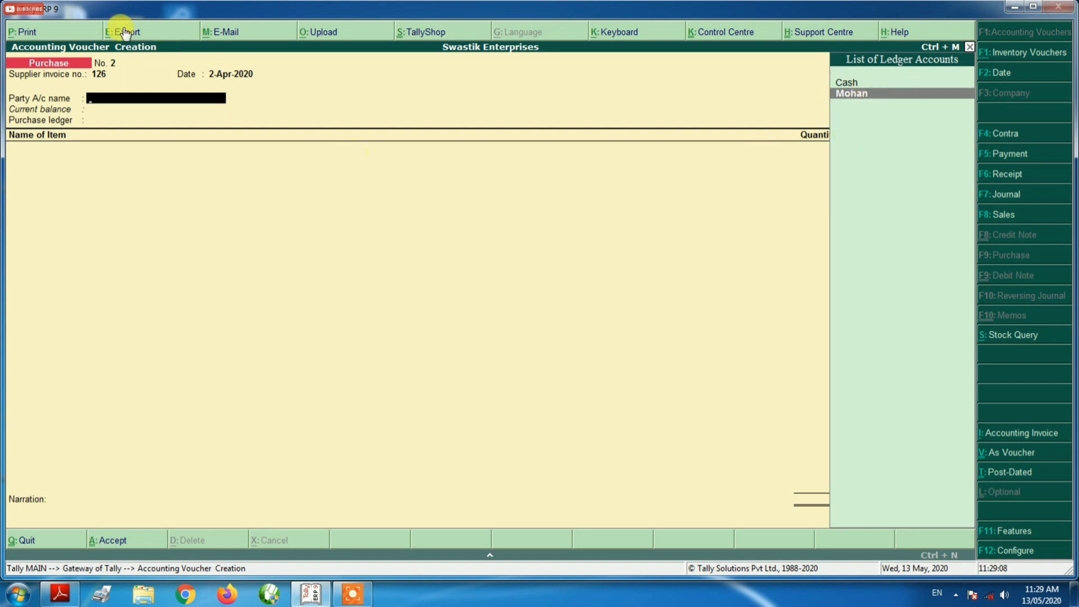
key("Return")
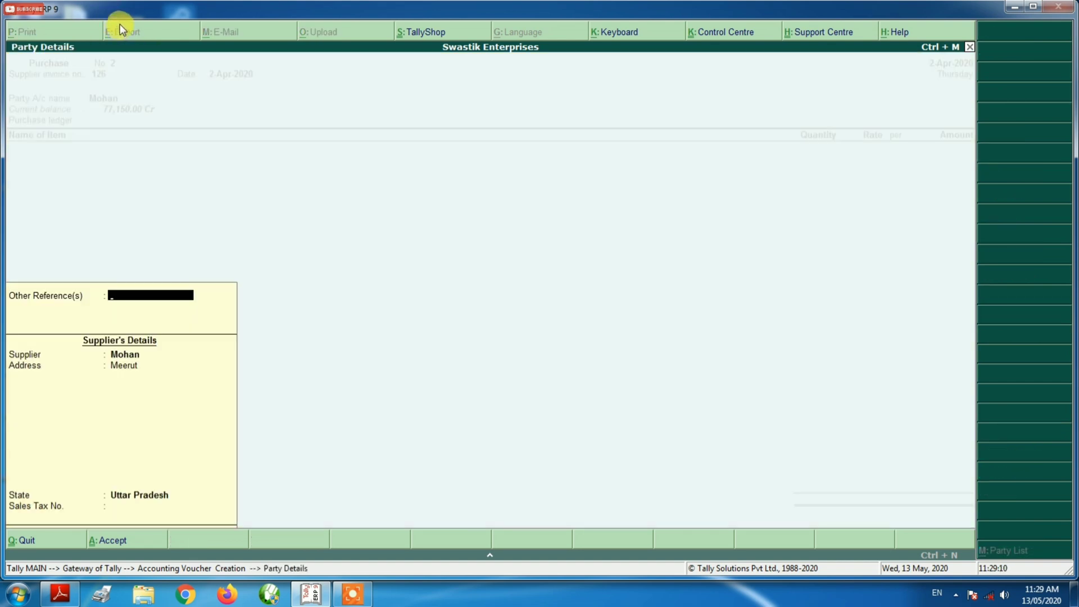
key("Return")
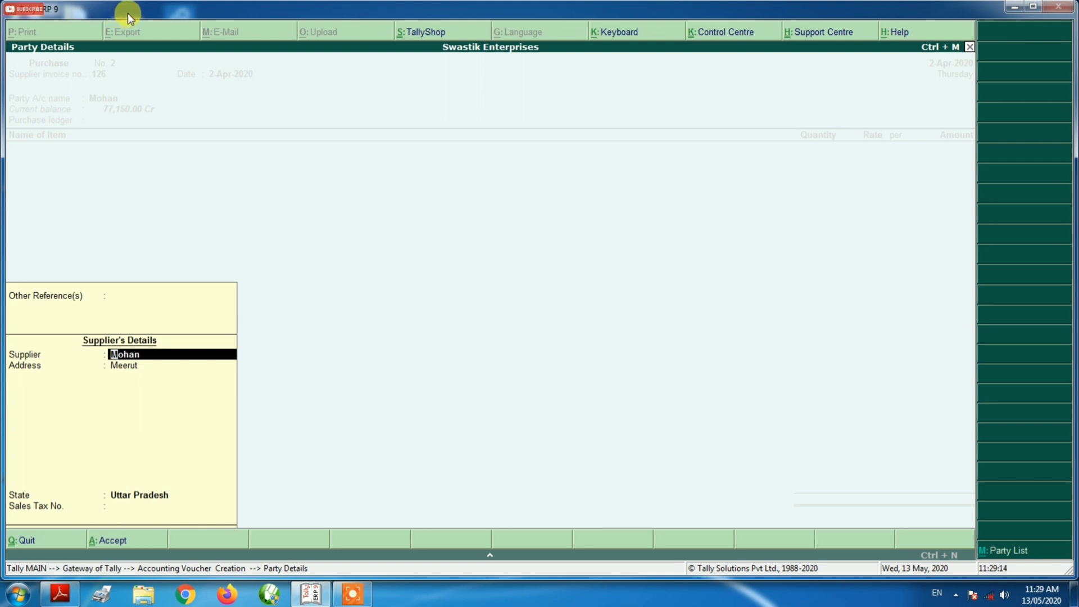
key("ctrl+a")
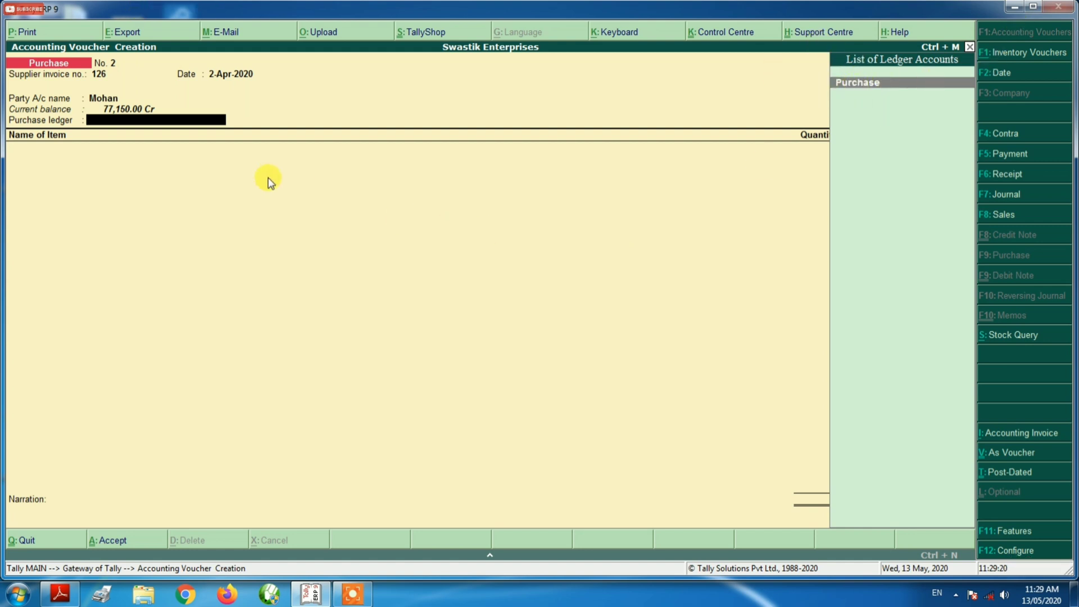
key("Return")
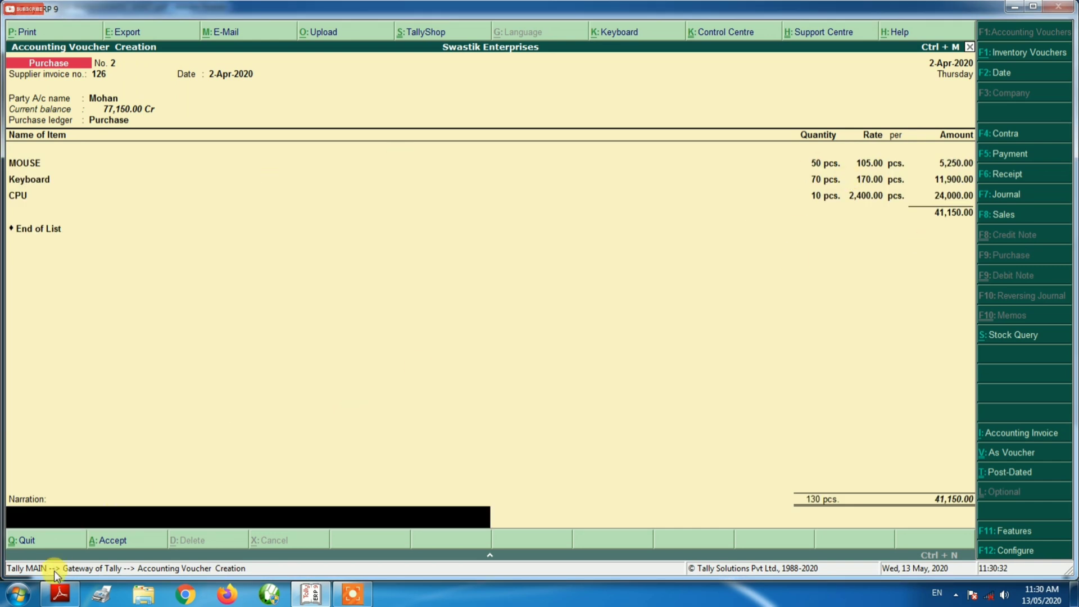
Check the second purchase row in STOCK MANAGEMENT SHEET.pdf, return to Tally, and save the voucher with the narration "for goods purchase"
left_click(60, 594)
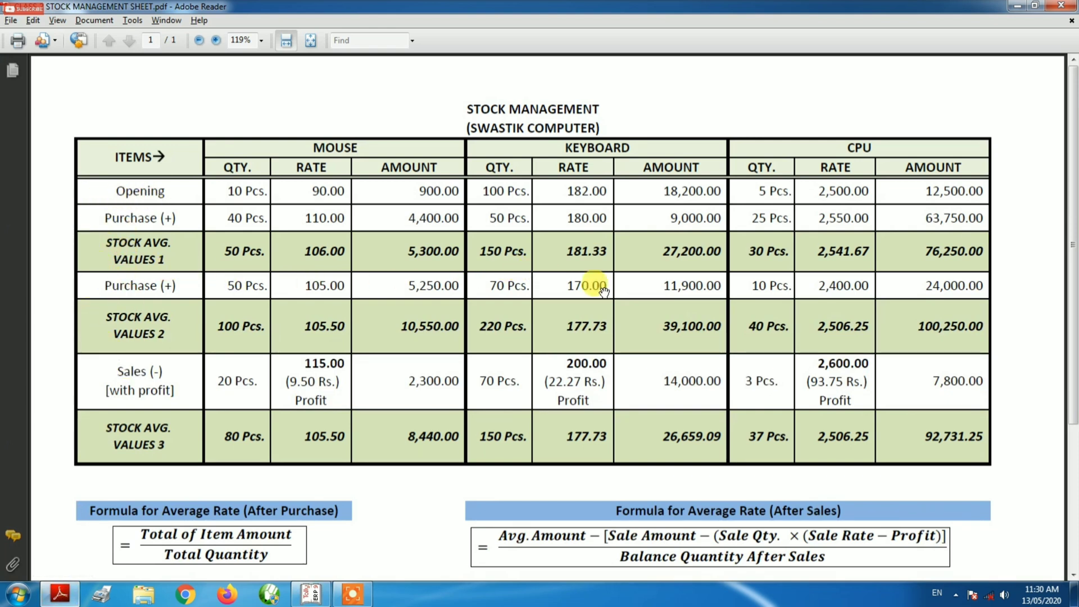
key("alt+Tab")
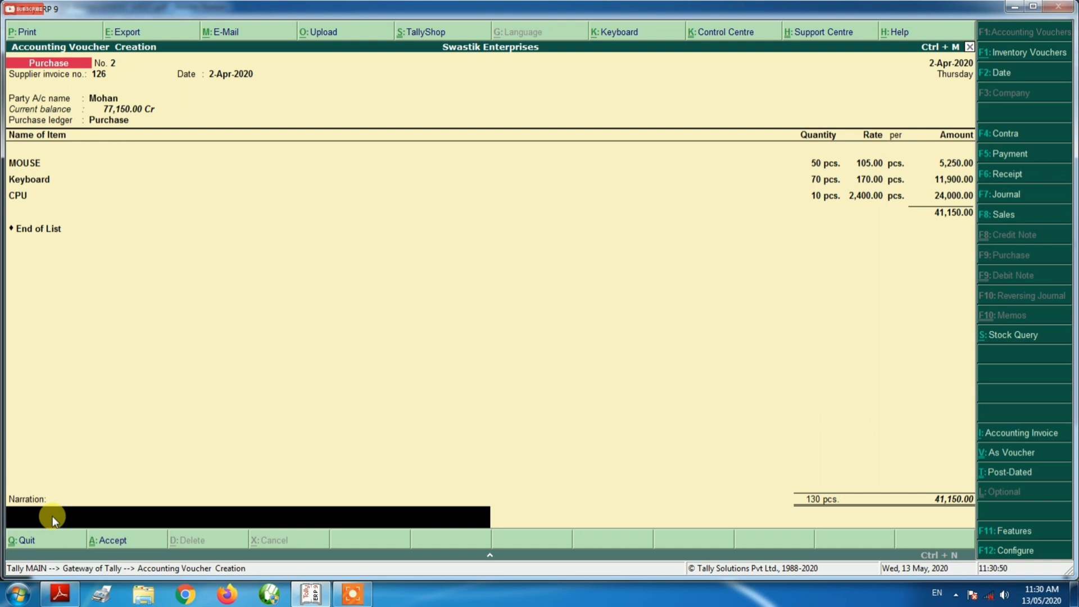
key("ctrl+r")
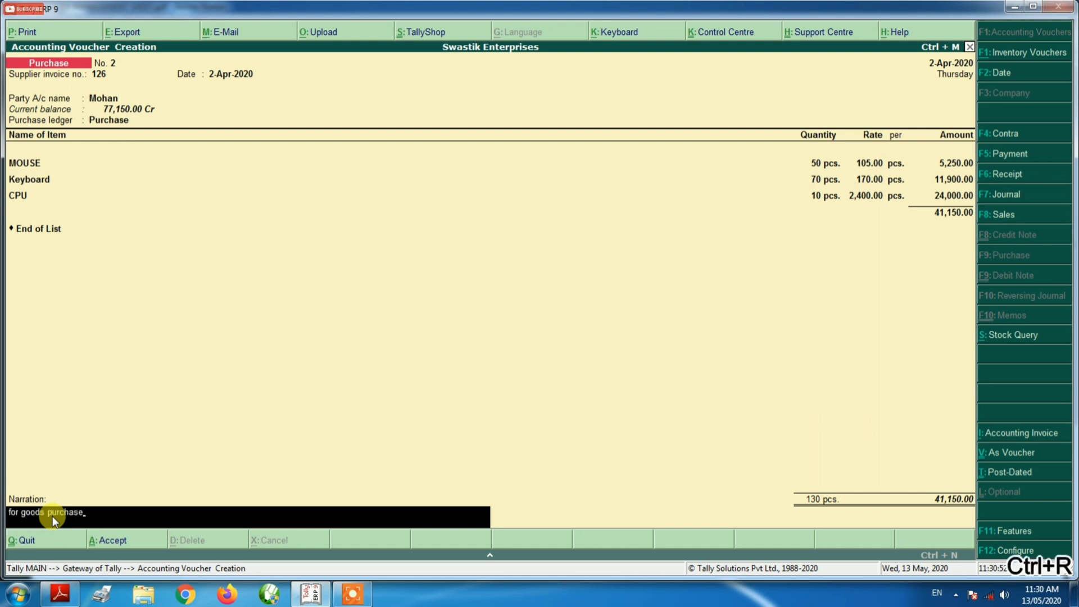
key("Return")
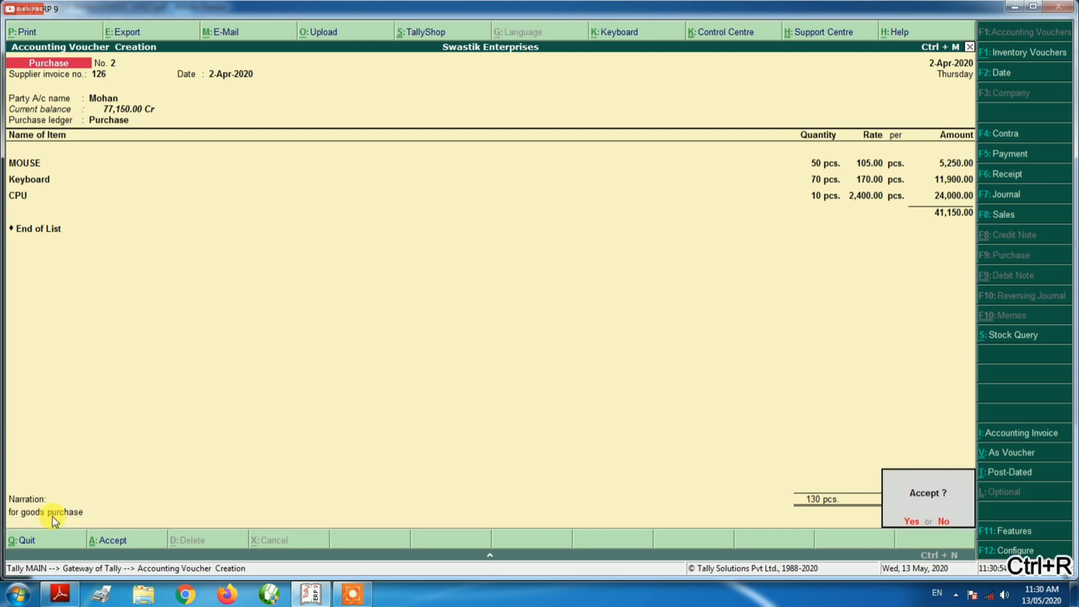
key("Return")
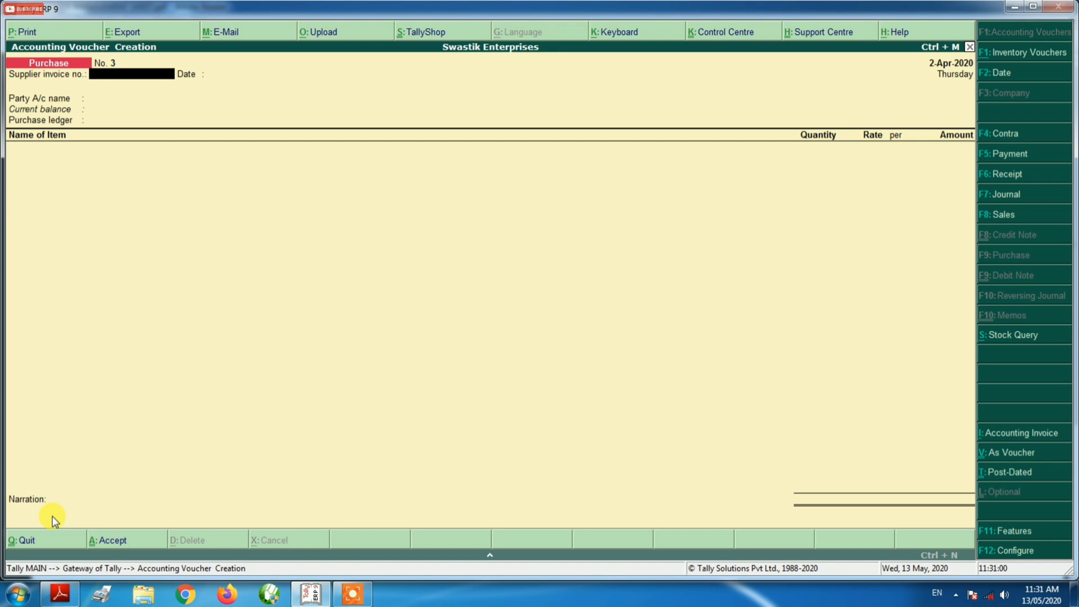
Exit voucher creation and reopen the detailed Stock Summary to review the CPU, Keyboard and MOUSE balances after the second purchase
key("Escape")
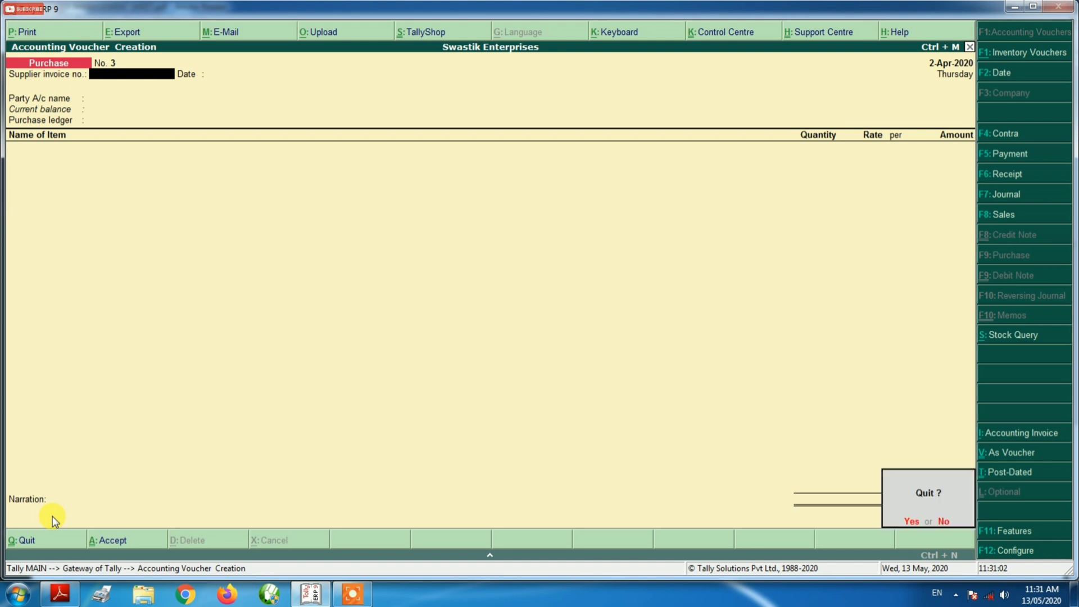
key("Return")
key("Down")
key("Down")
key("Down")
key("Down")
key("Down")
key("Down")
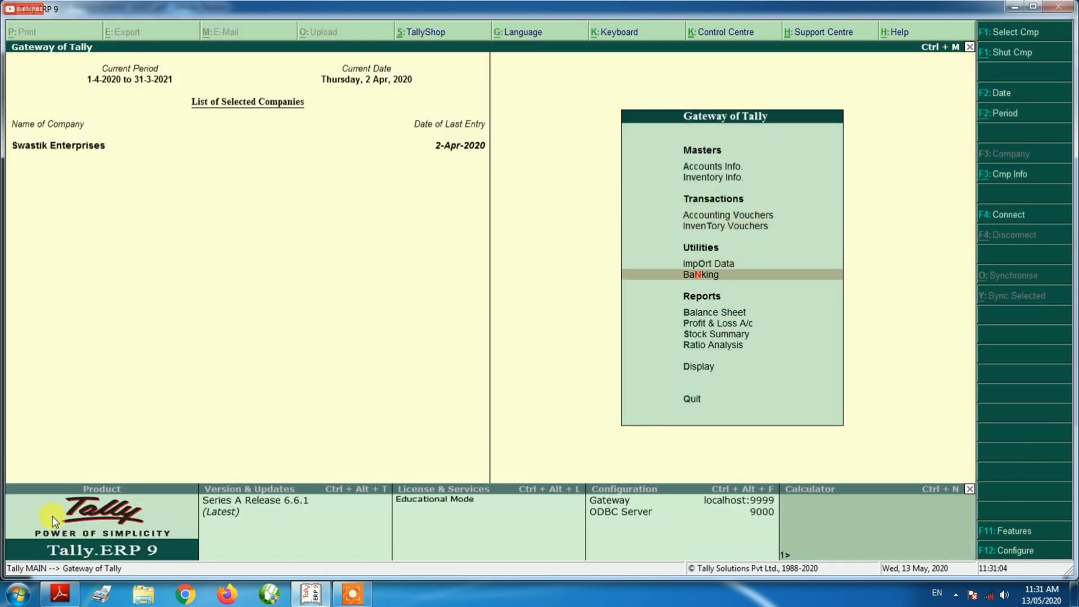
key("Return")
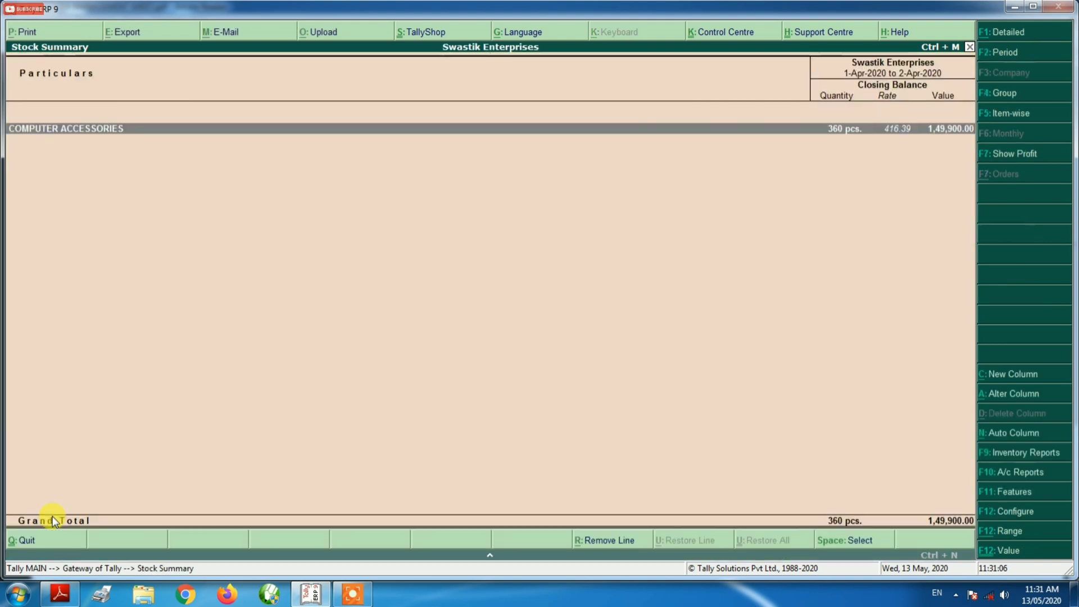
key("alt+F1")
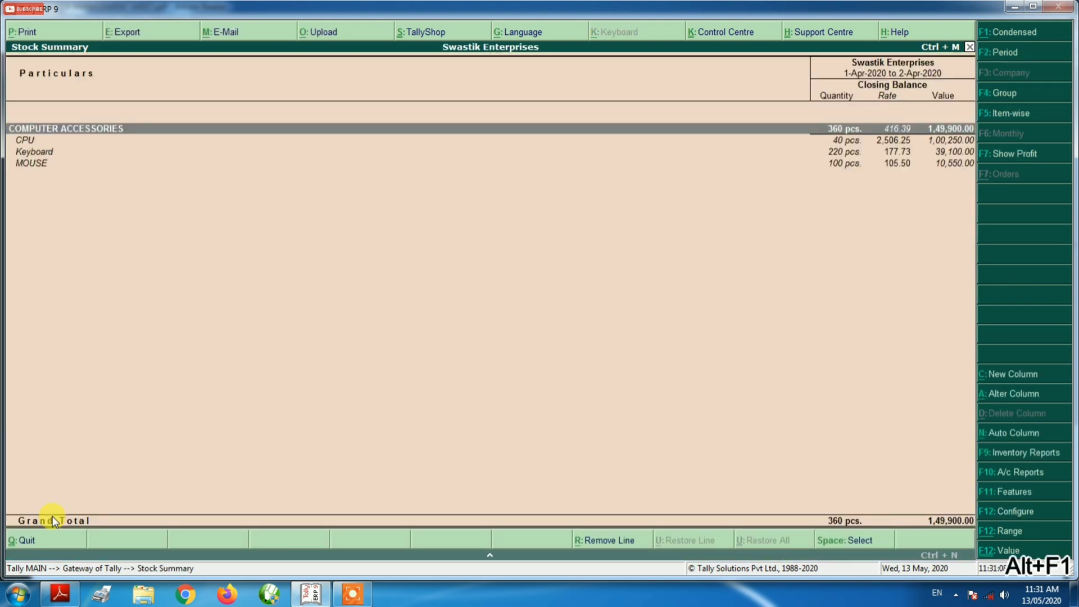
key("Down")
key("Down")
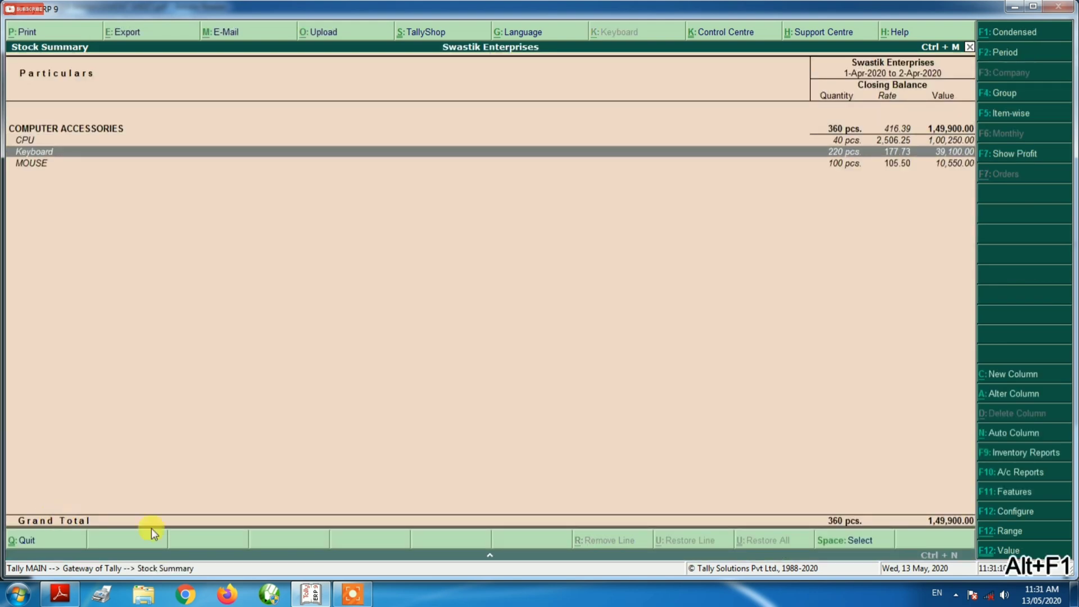
Compare the Stock Summary with the STOCK AVG. VALUES 2 row in the Adobe Reader sheet, return to Tally, and close the report
key("alt+Tab")
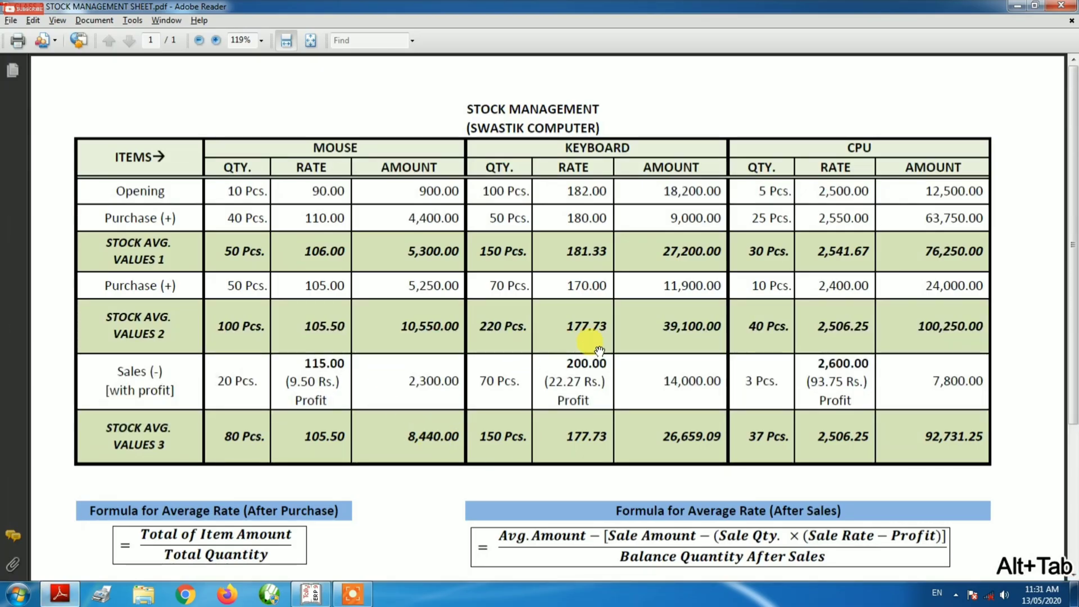
key("alt+Tab")
key("alt+Tab")
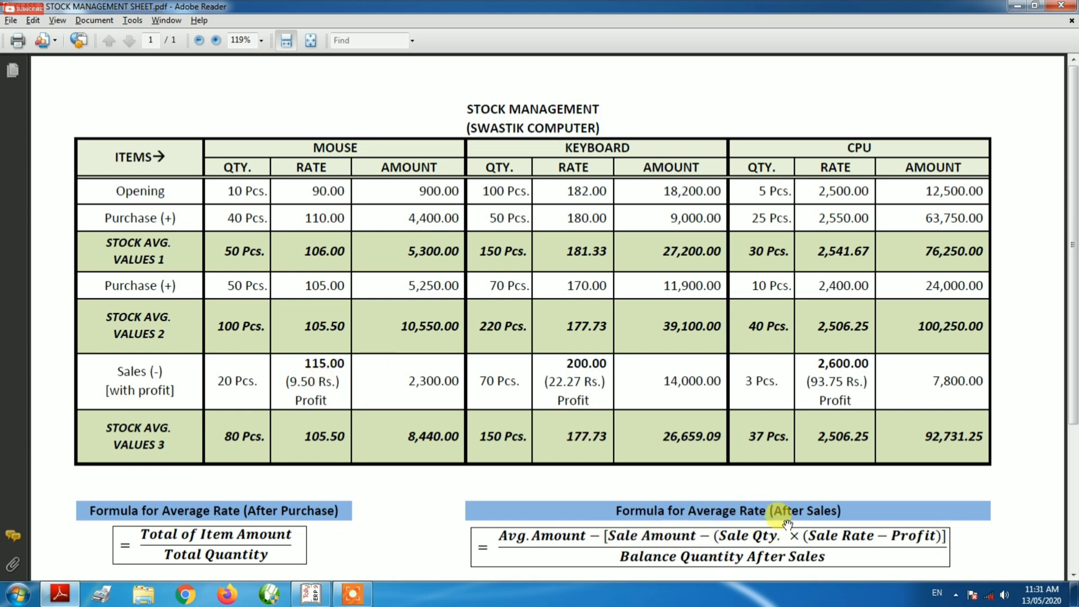
key("alt+Tab")
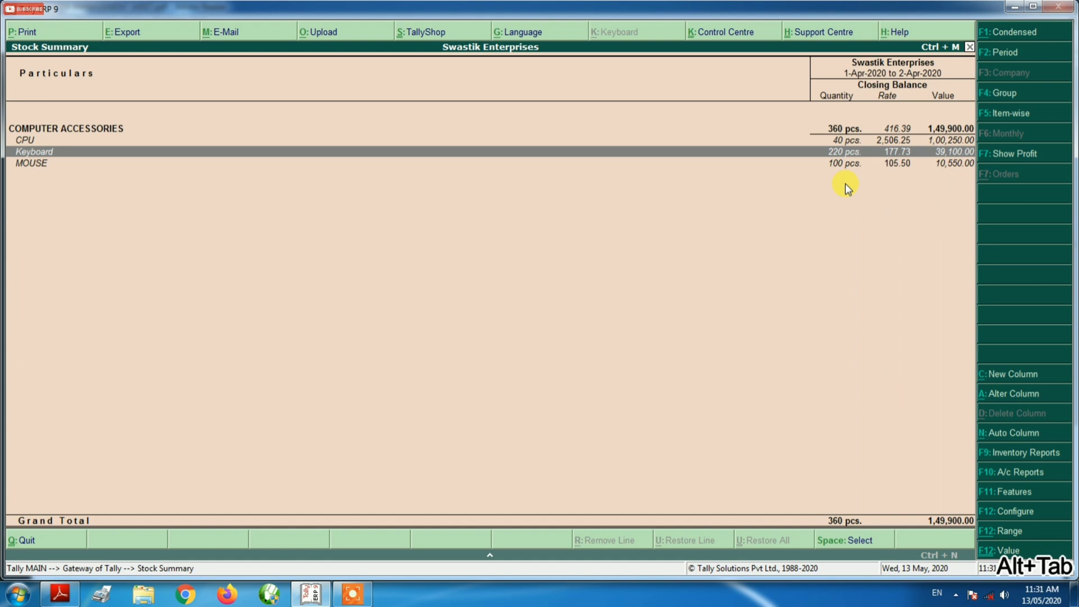
key("Escape")
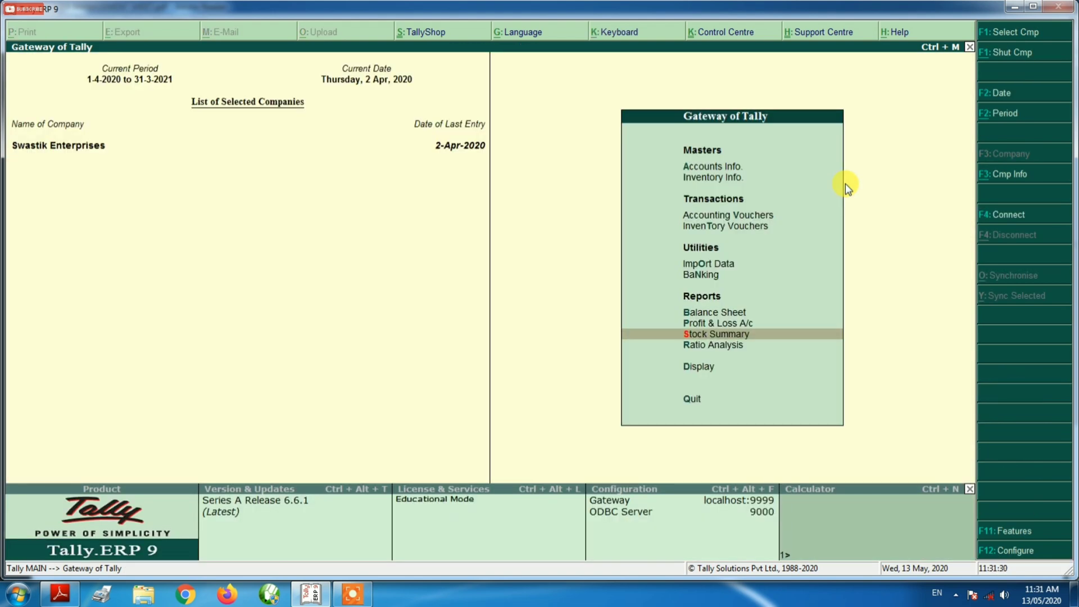
Start a new sales accounting voucher and enter 01 as its reference number
key("Up")
key("Up")
key("Up")
key("Up")
key("Up")
key("Up")
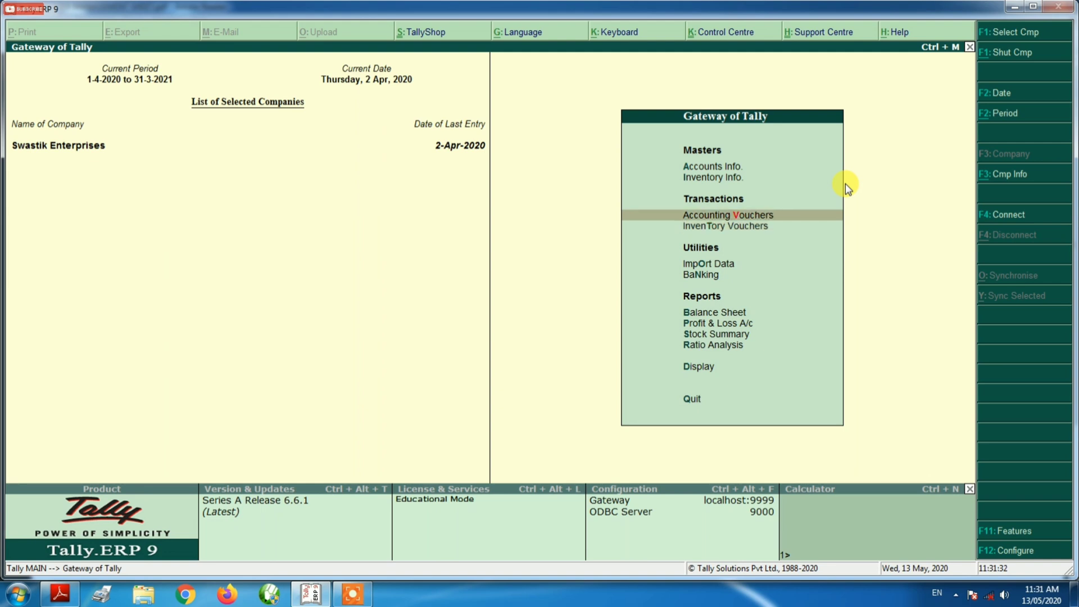
key("Return")
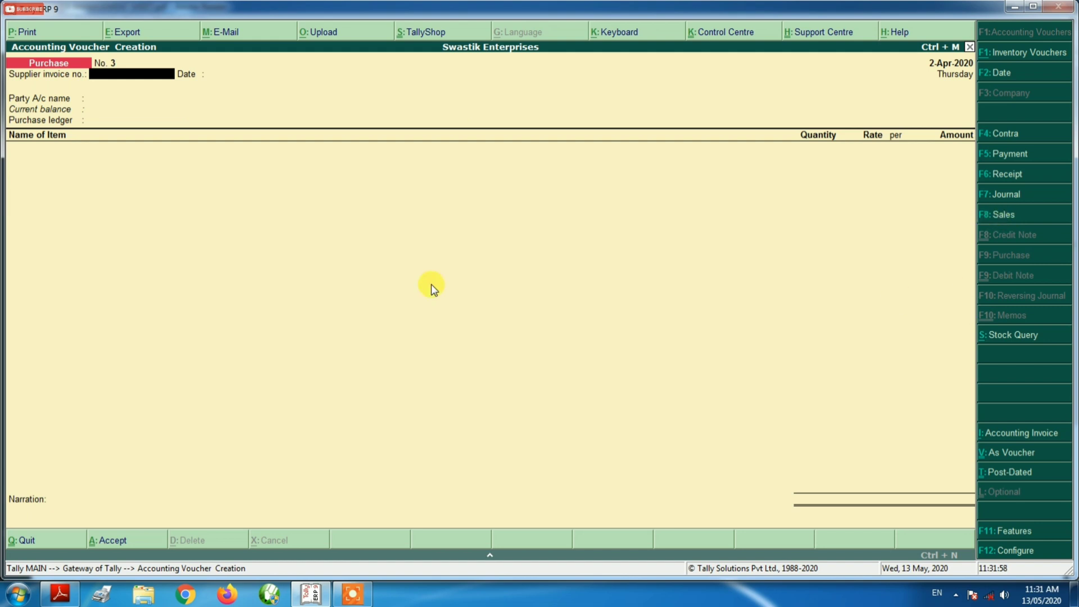
key("F8")
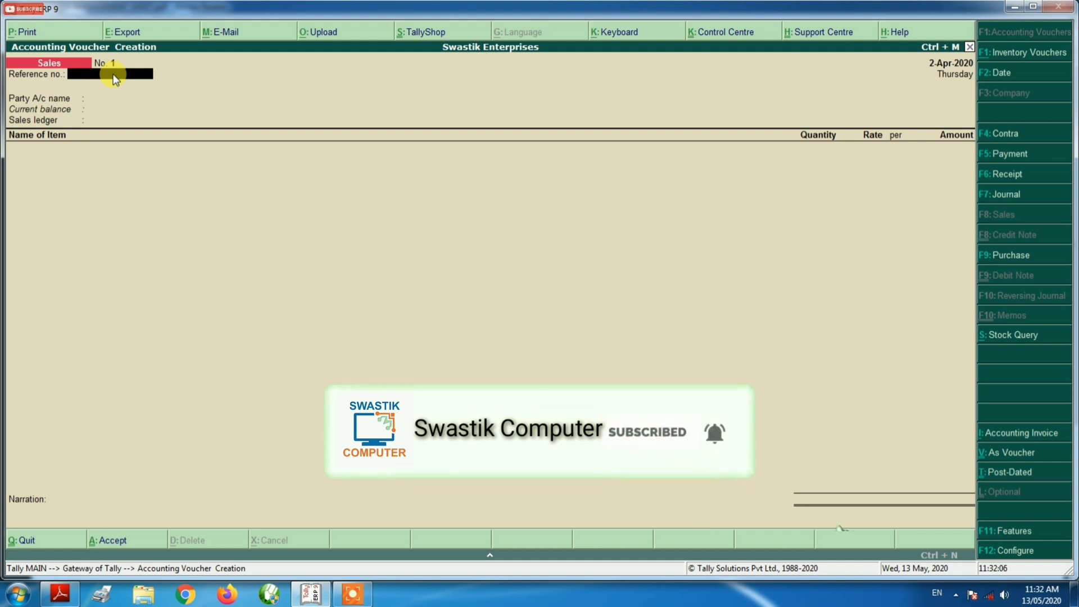
type("01")
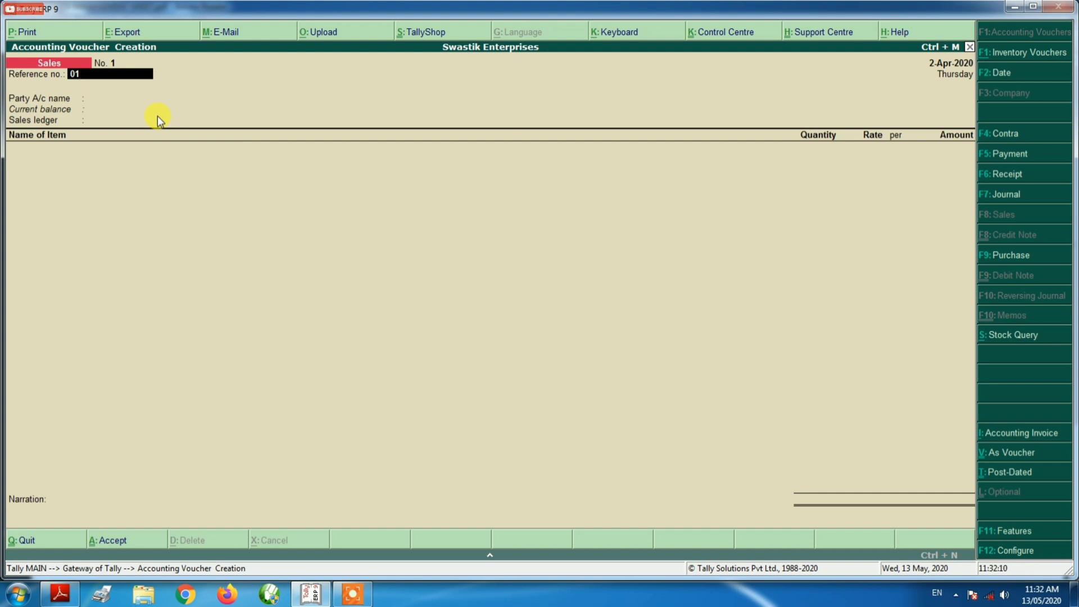
key("Return")
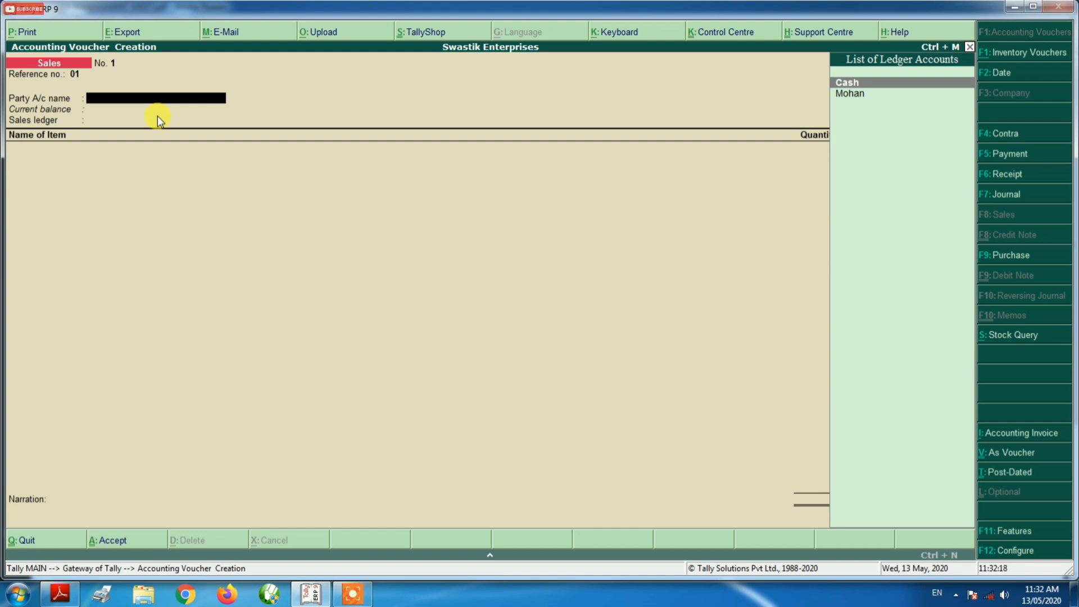
Create the customer's ledger from the party account field under Sundry Debtors, keep the remaining defaults, and accept it as the voucher's party
key("alt+c")
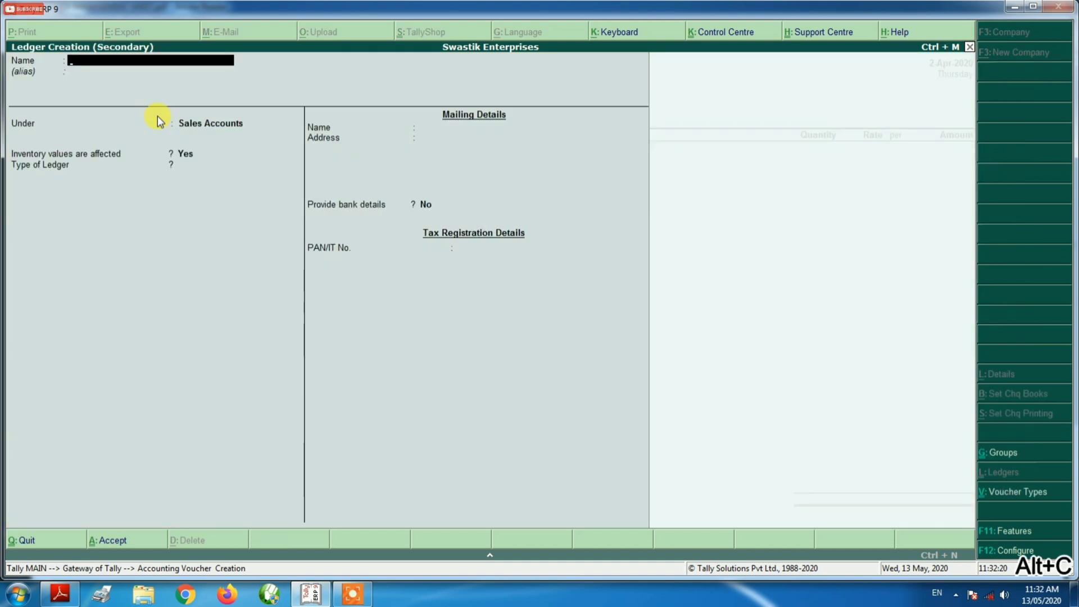
type("Sumit")
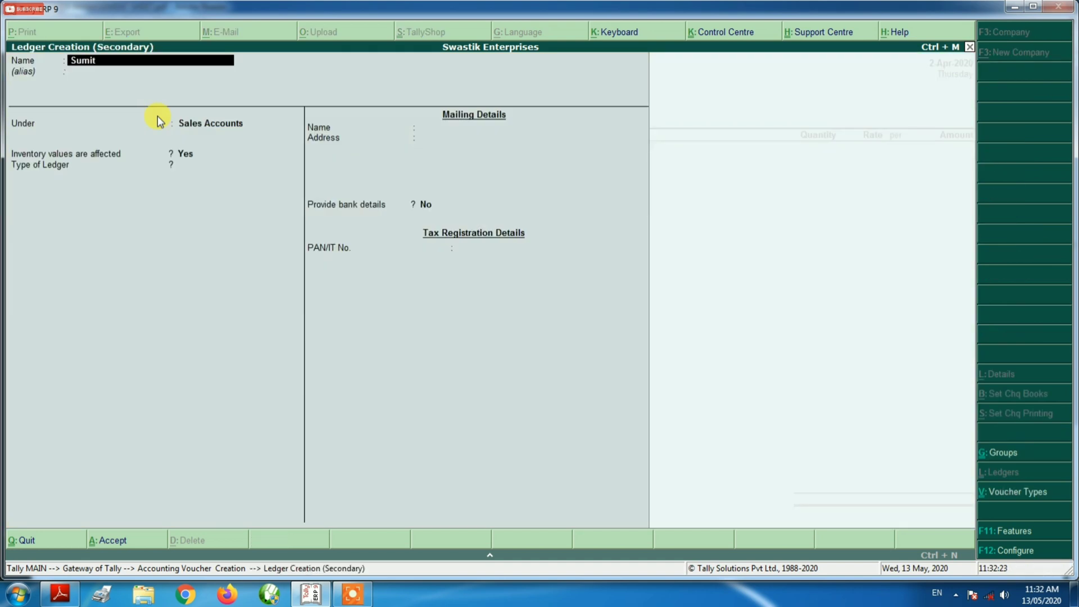
key("Return")
key("Return")
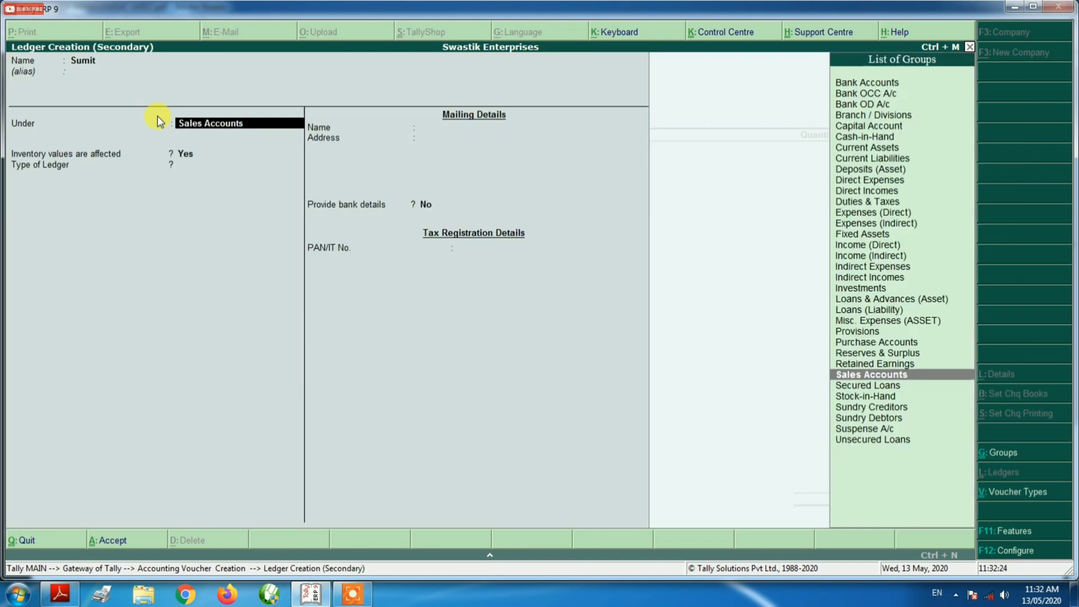
type("Sund")
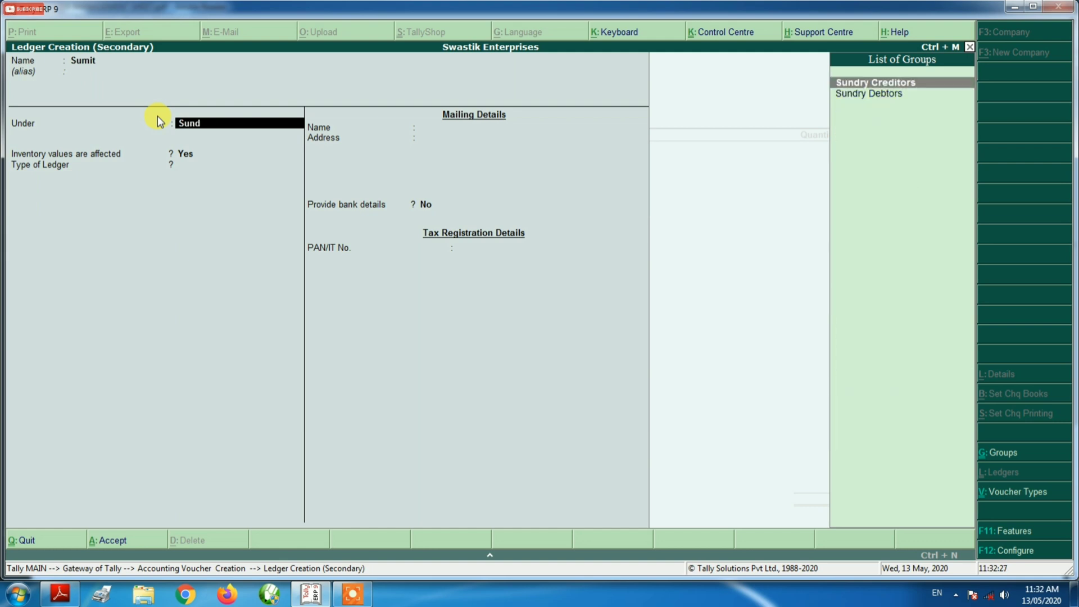
key("Down")
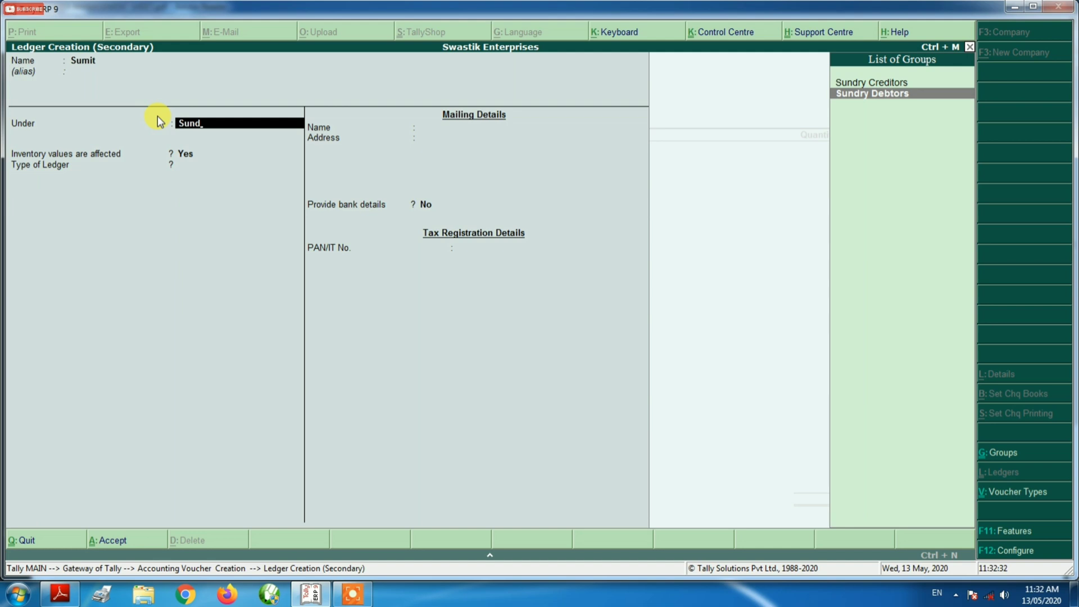
key("Return")
key("Return")
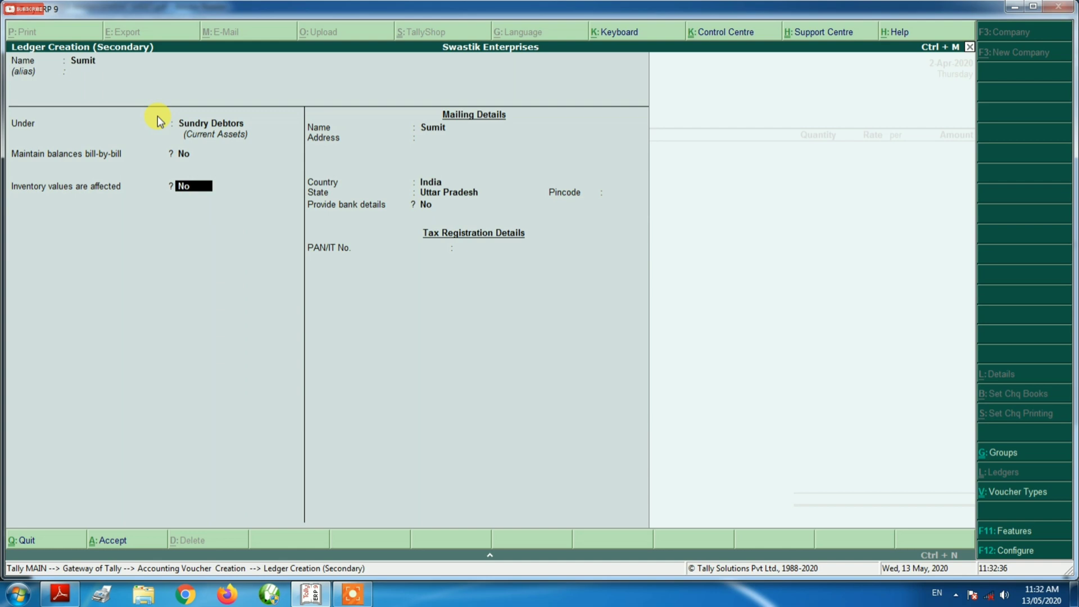
key("Return")
key("Return")
key("Return")
key("Return")
key("Return")
key("Return")
key("Return")
key("Return")
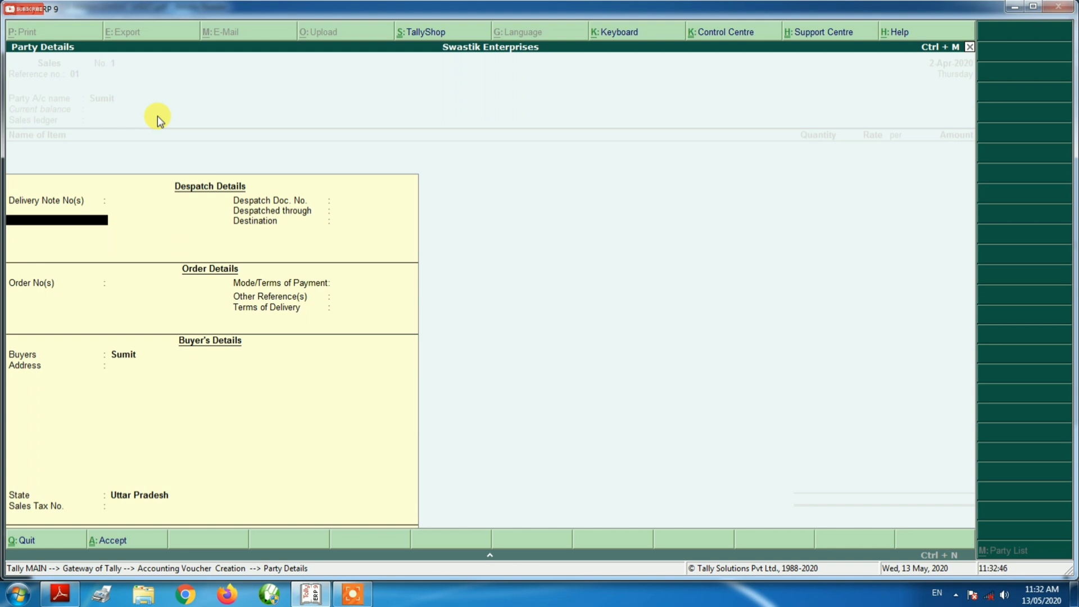
Fill in the despatch and order details with Transport as carrier, Saharanpur as destination, and Bank Transfer as payment mode
key("Return")
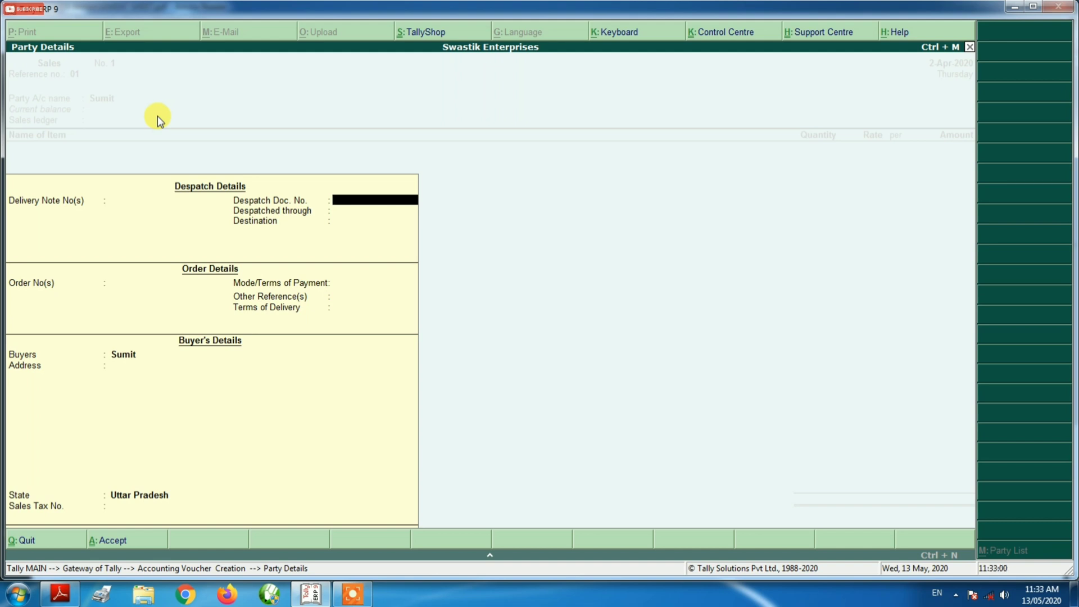
key("Return")
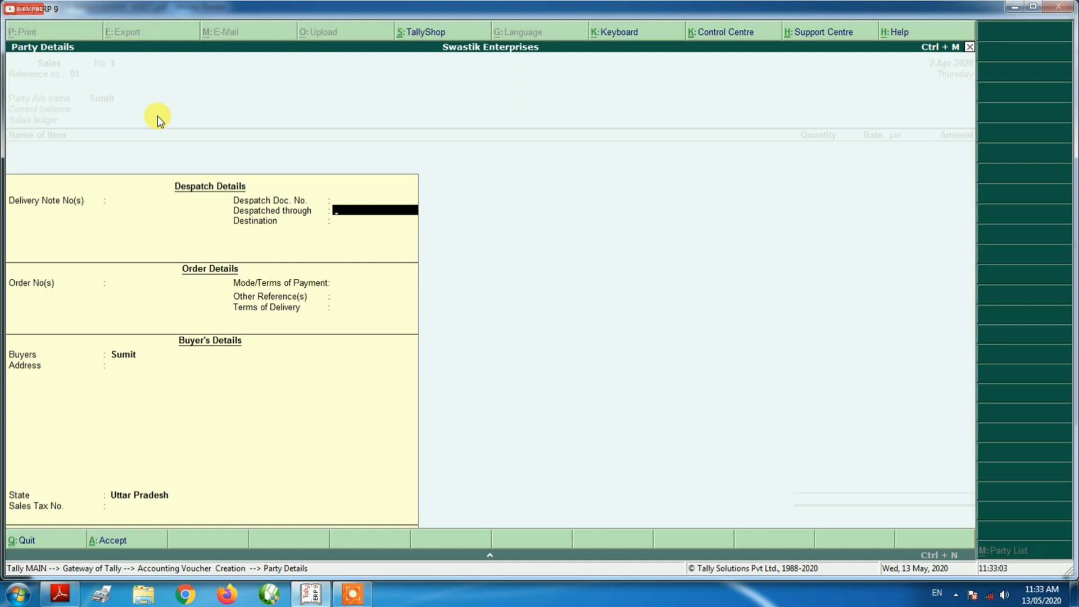
type("Transport")
key("Return")
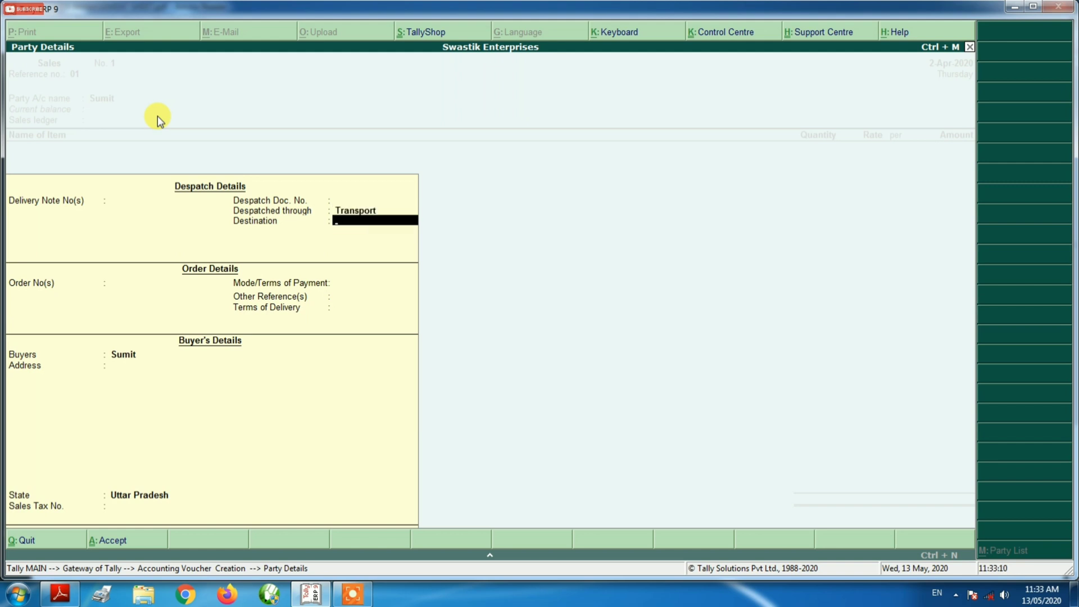
type("Saharanpur")
key("Return")
key("Return")
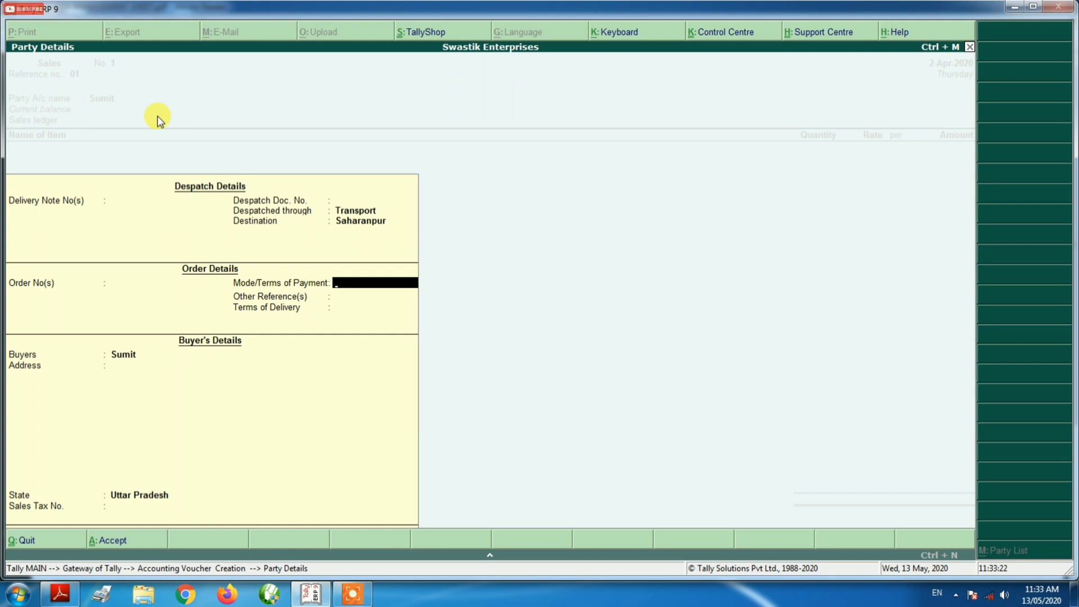
type("Bank Transfer")
key("Return")
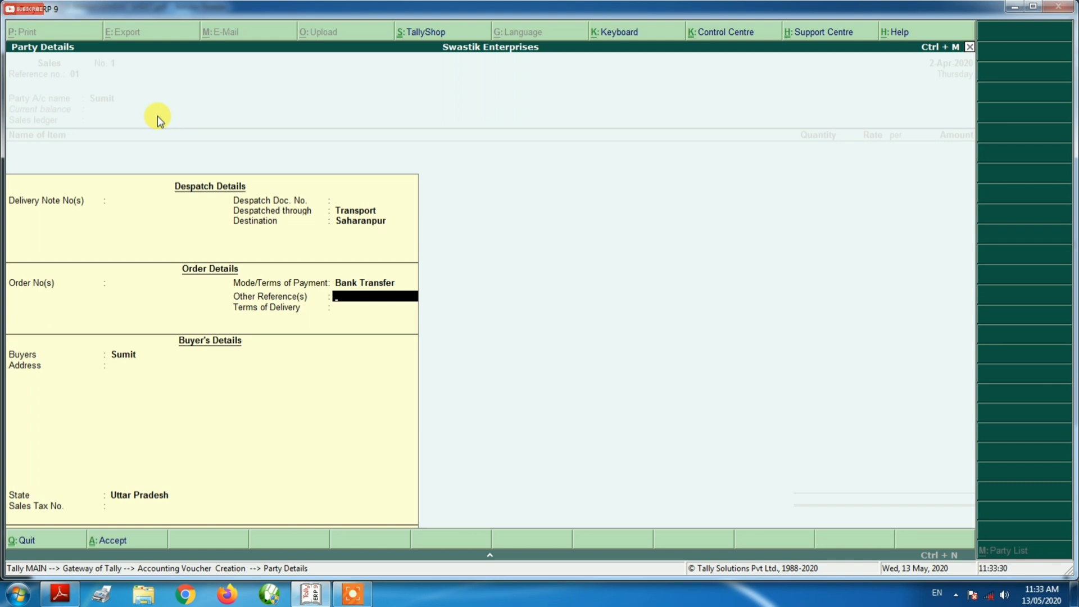
key("Return")
key("Return")
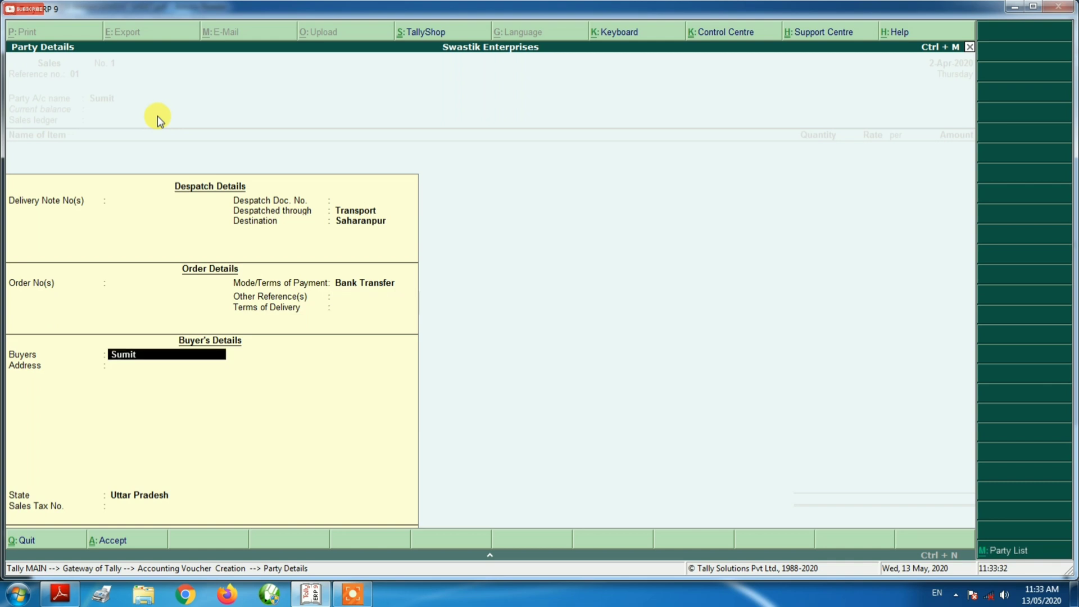
Enter the buyer's address, keep Uttar Pradesh as the state, and accept the party details with the sales tax number blank
key("Return")
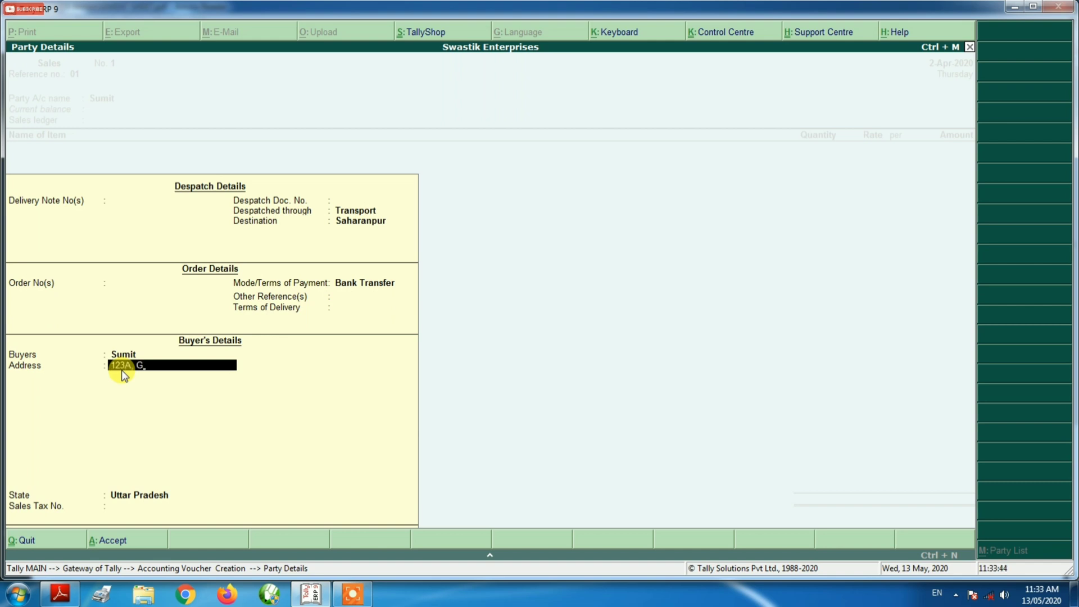
type("Road, Saharanpur")
key("Return")
key("Return")
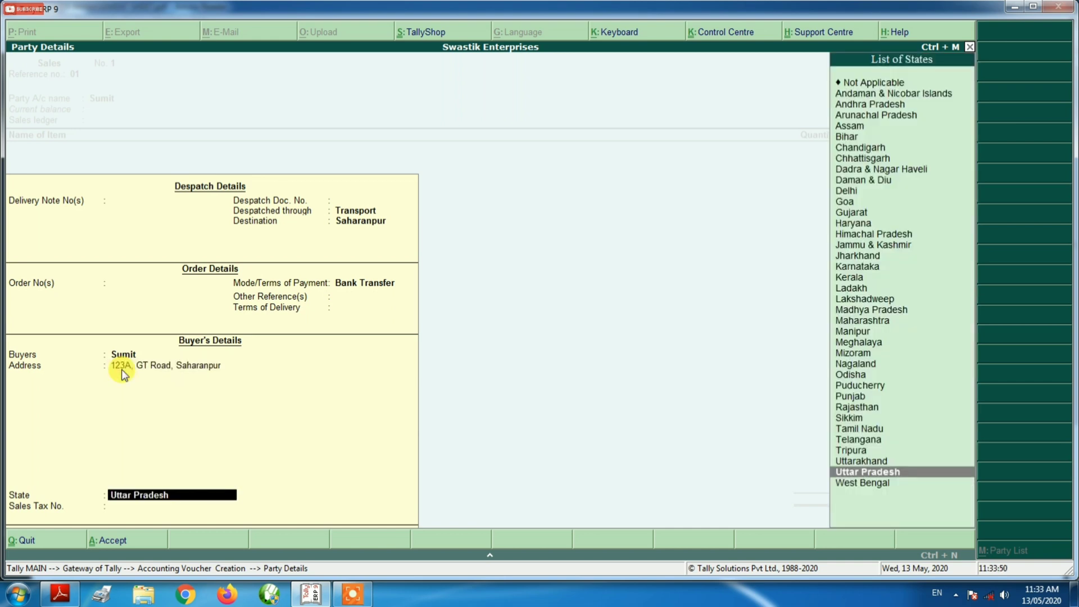
key("Return")
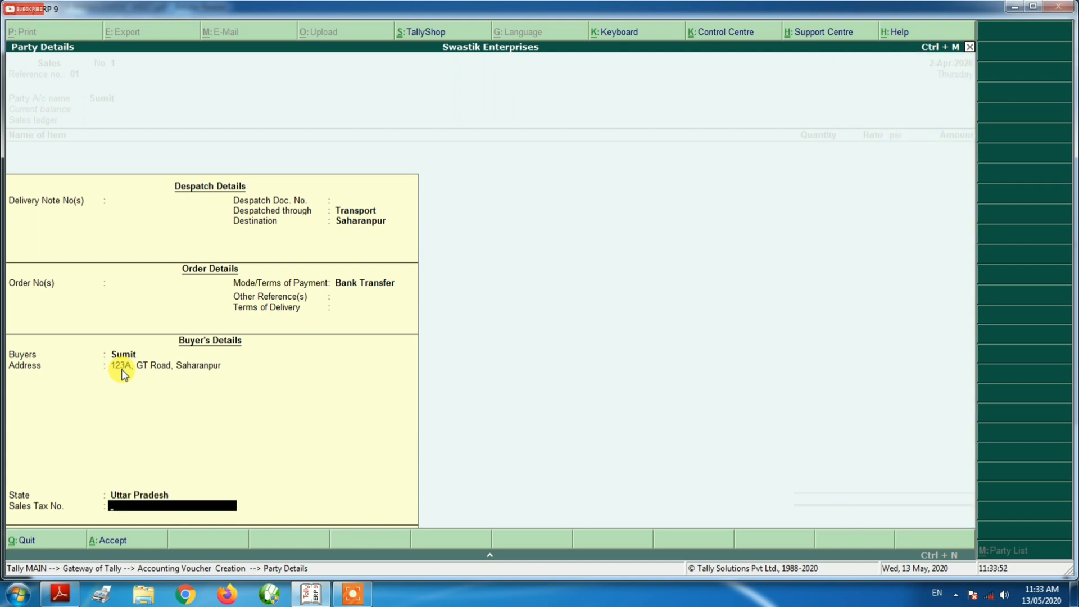
key("Return")
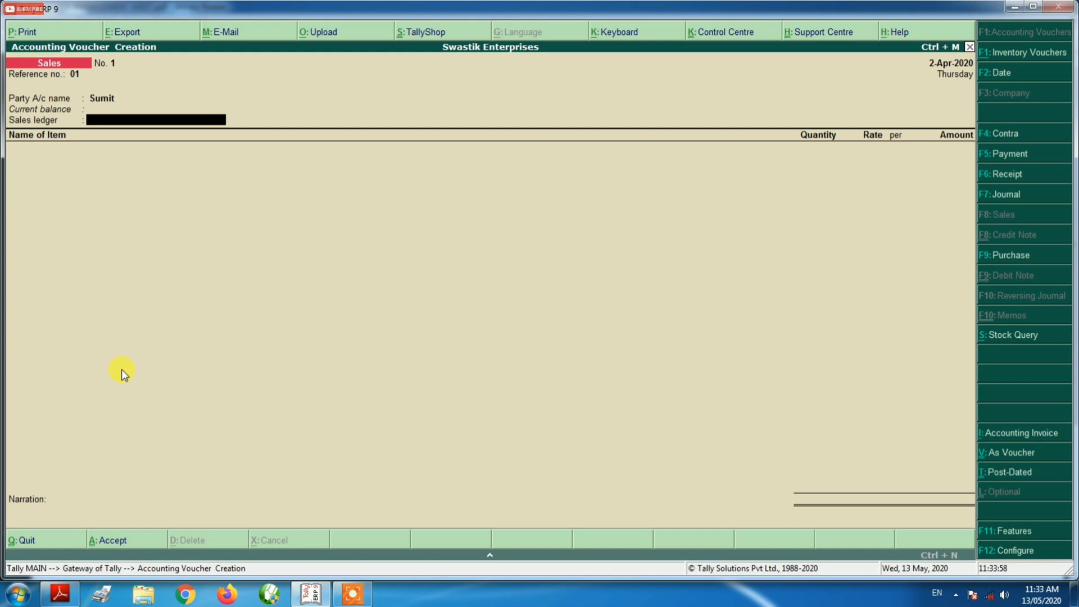
Create a ledger named Sales under Sales Accounts with inventory values affected and ledger type Not Applicable, and use it as the voucher's sales ledger
key("alt+c")
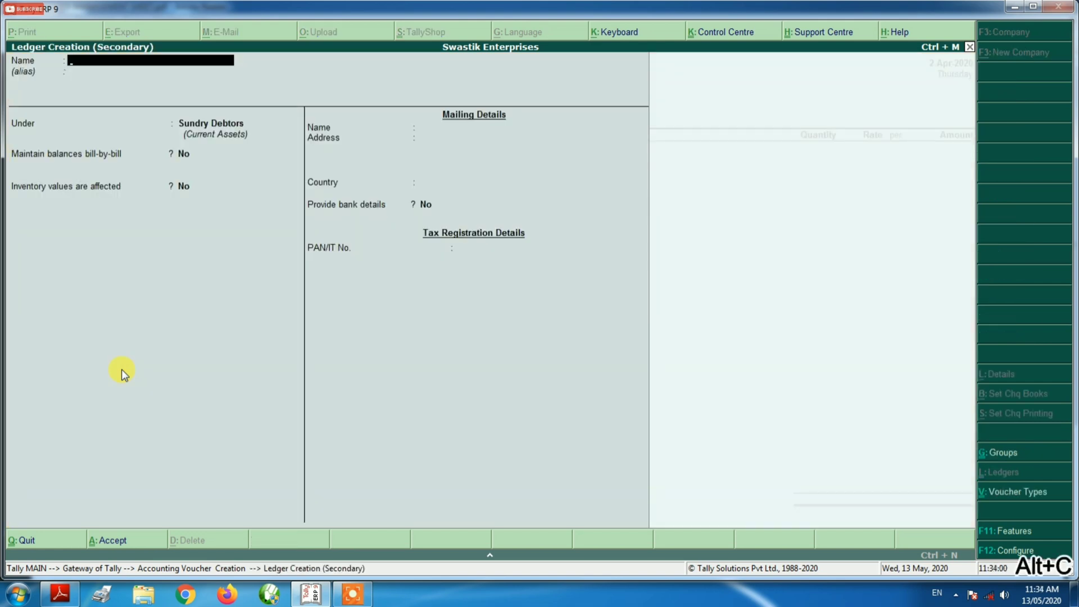
type("Sales")
key("Return")
key("Return")
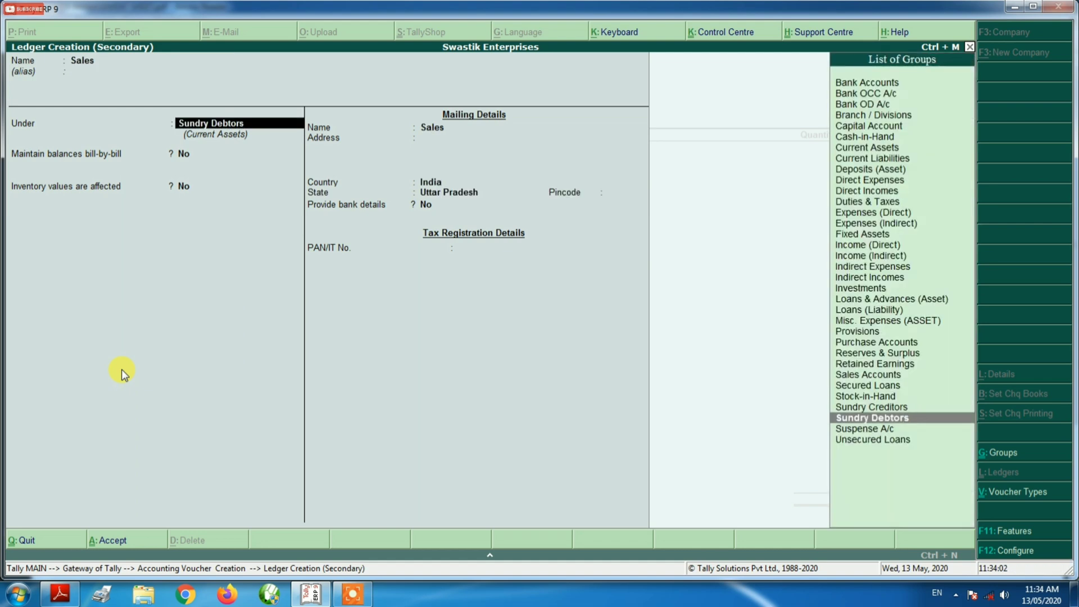
type("Sales")
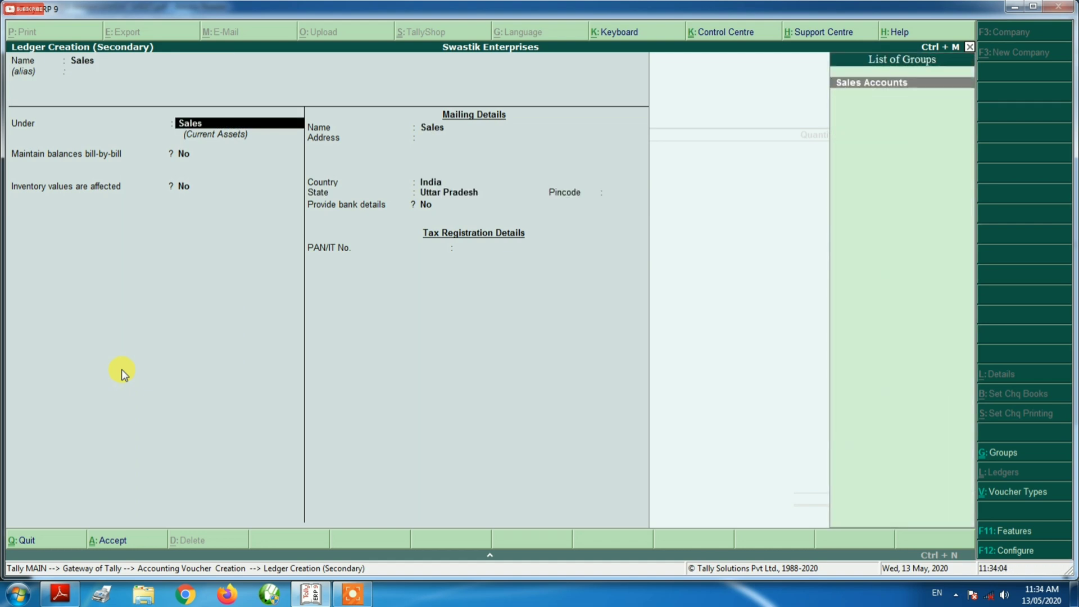
key("Return")
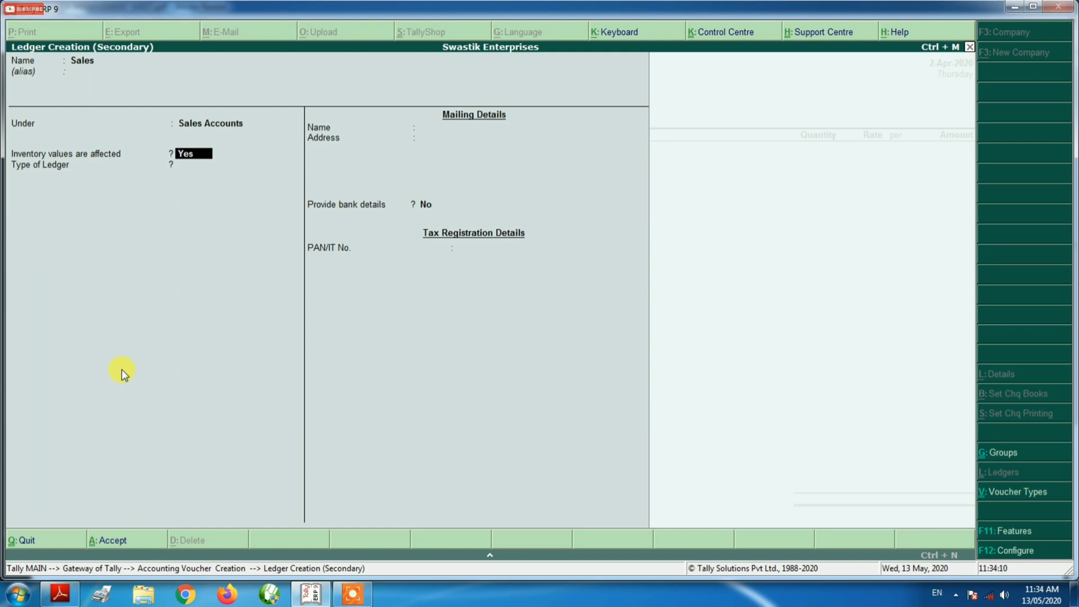
key("Return")
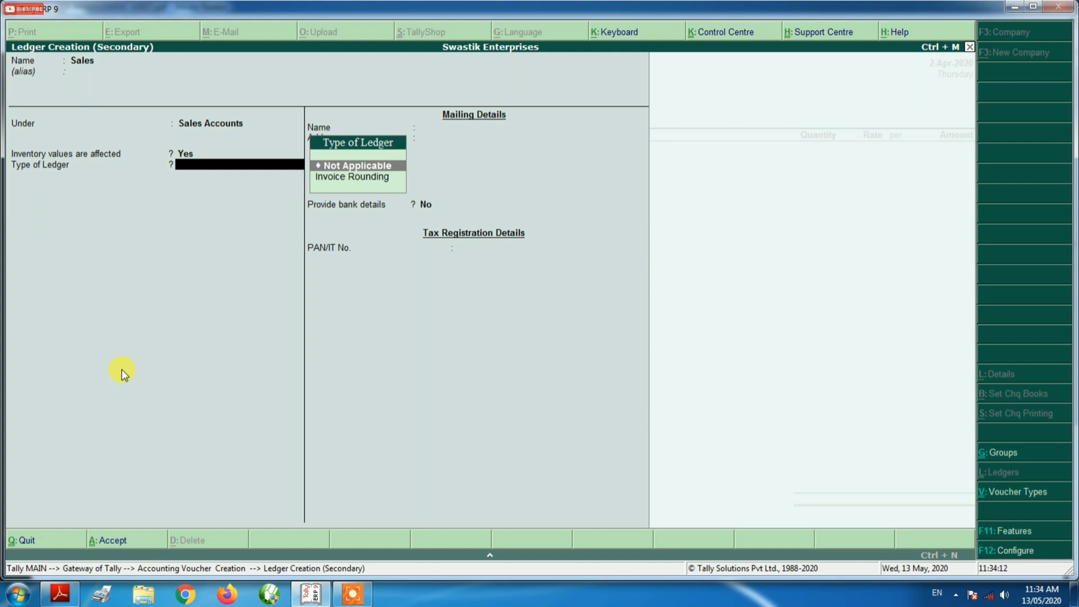
key("Return")
key("Return")
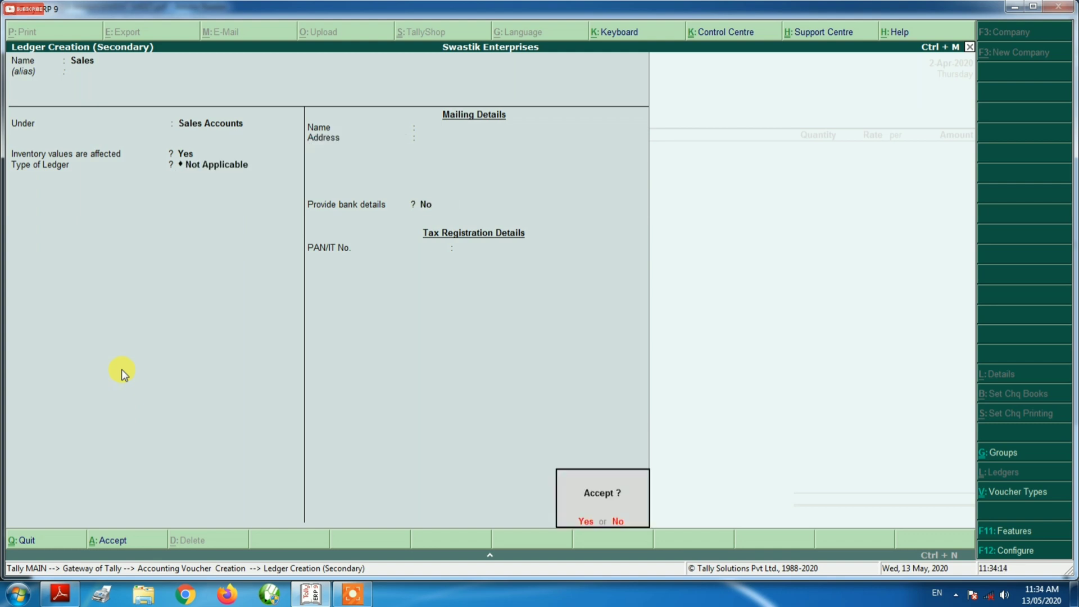
key("Return")
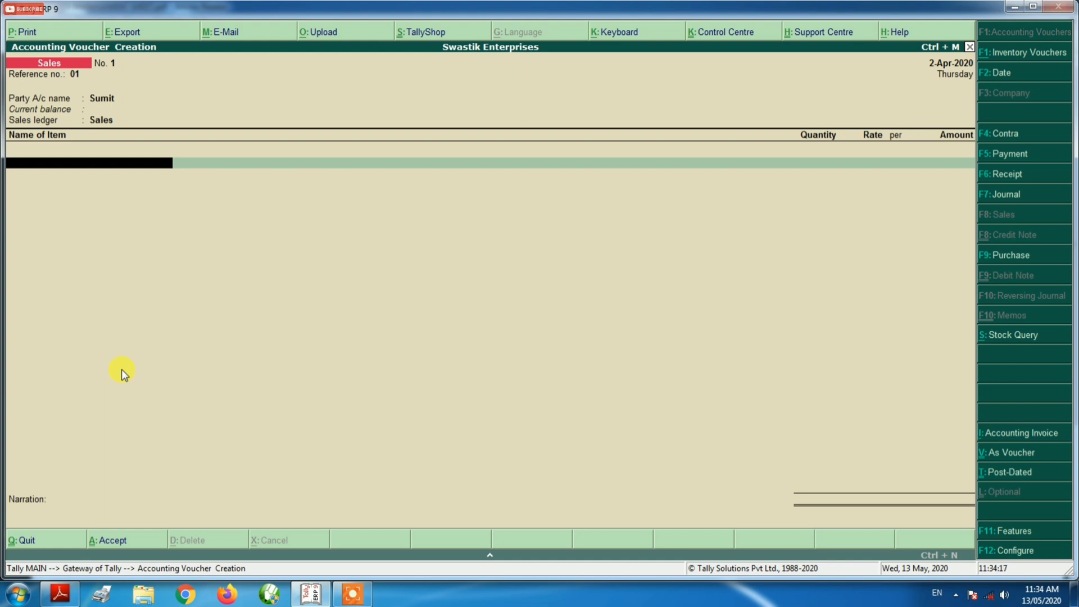
Check the Sales row in STOCK MANAGEMENT SHEET.pdf, return to Tally, and save the sales voucher with the narration "for goods sold"
left_click(60, 595)
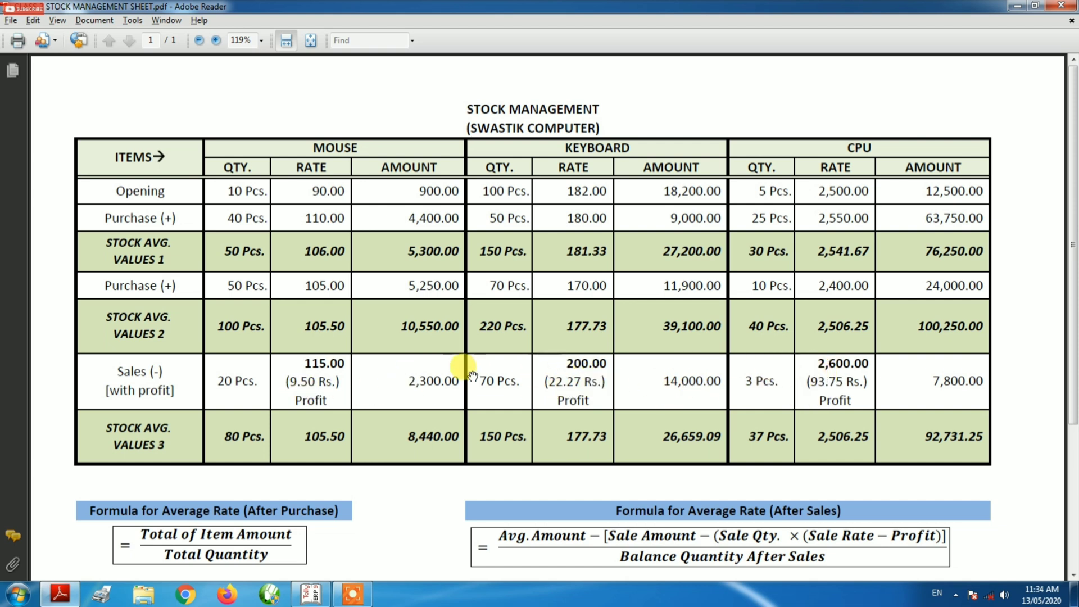
left_click(310, 594)
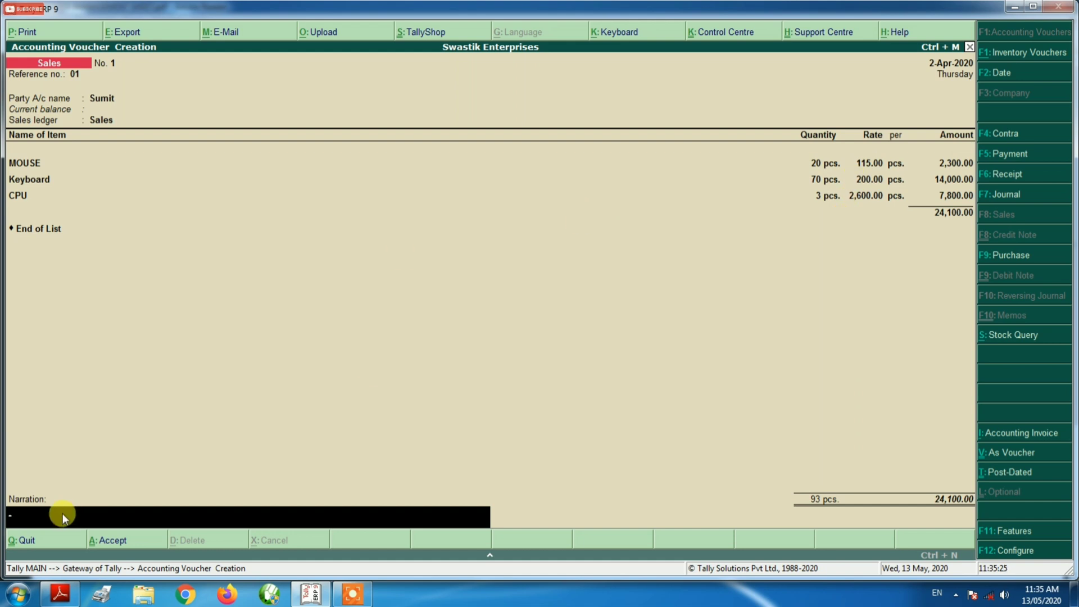
type("for goods sold")
key("Return")
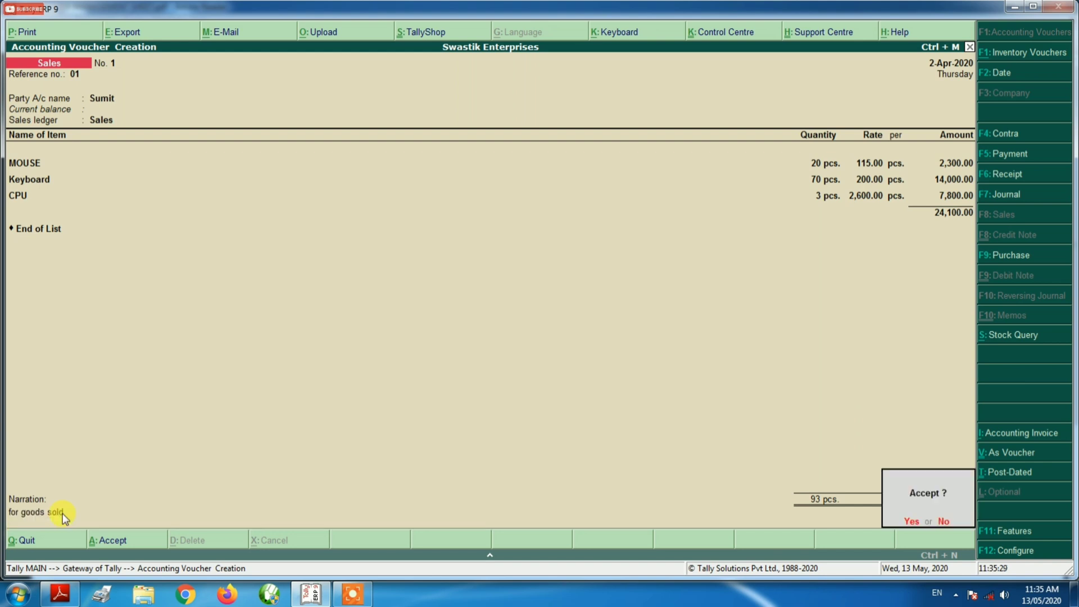
key("Return")
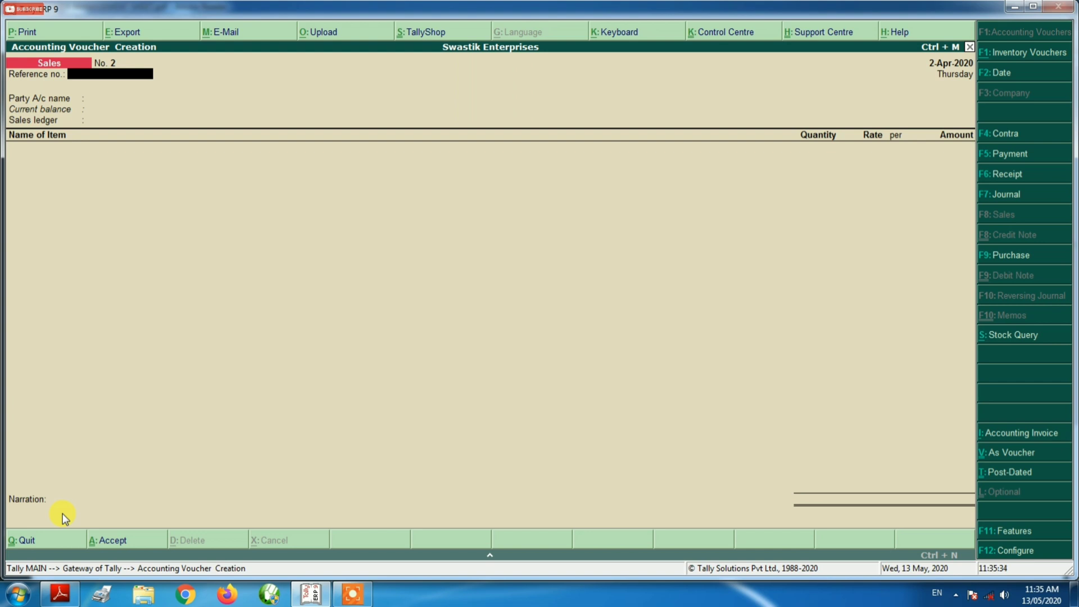
Exit voucher creation and open the Stock Summary report to review the stock after the sale
key("Escape")
key("Return")
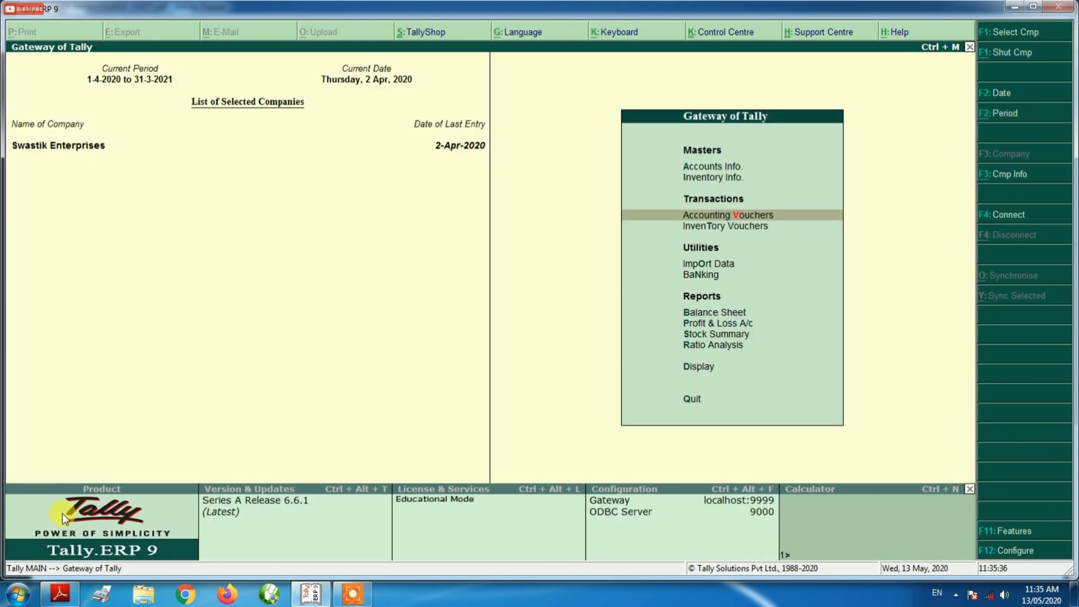
key("Down")
key("Down")
key("Down")
key("Down")
key("Down")
key("Down")
key("Return")
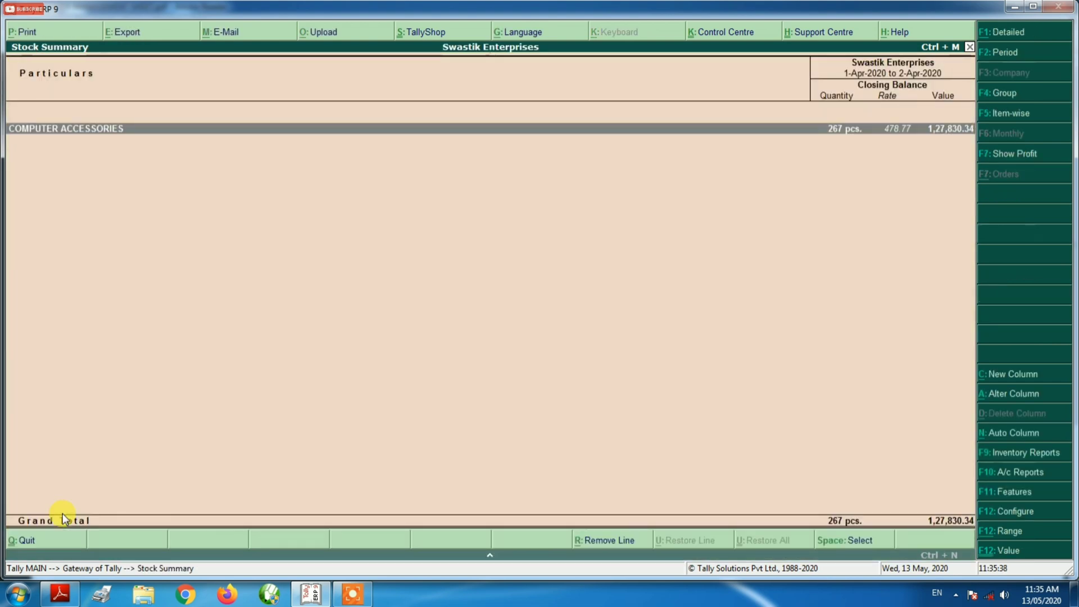
Expand the stock summary to item level, compare it with STOCK AVG. VALUES 3 in STOCK MANAGEMENT SHEET.pdf, return to Tally and close the report
key("alt+F1")
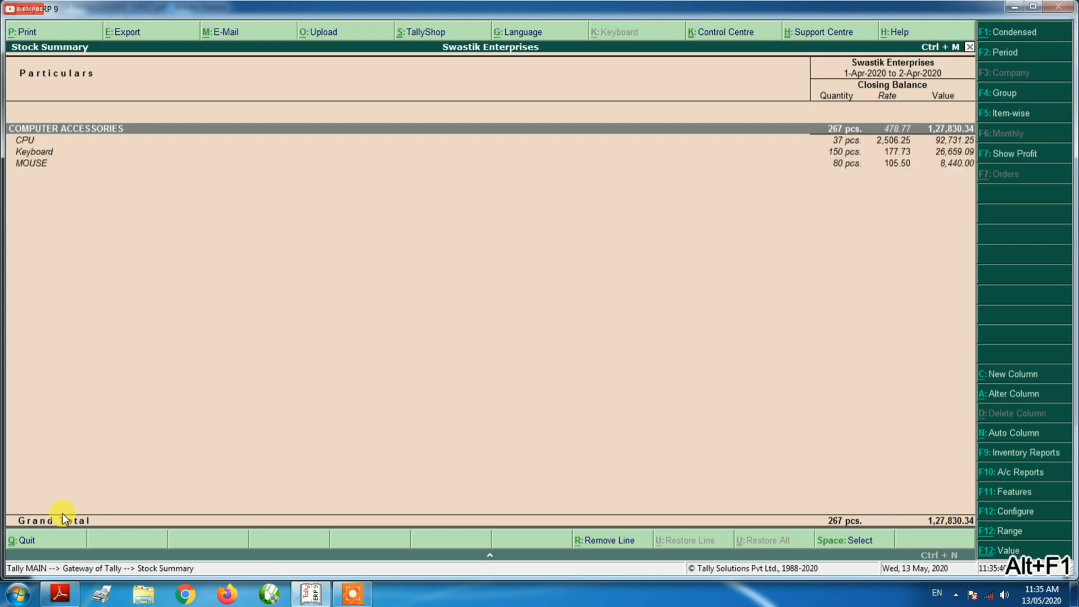
key("Down")
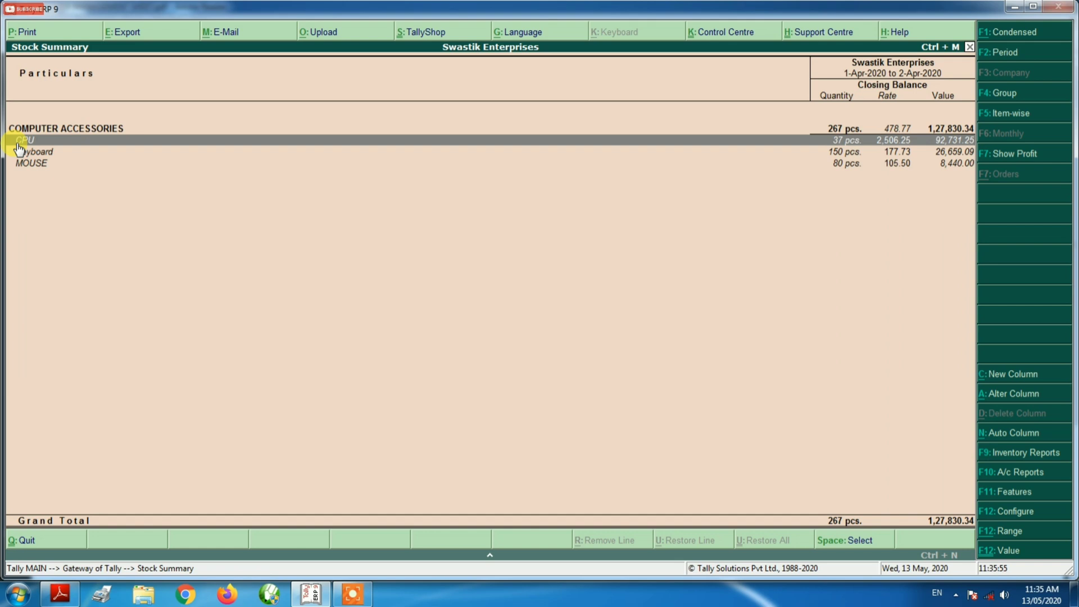
left_click(59, 597)
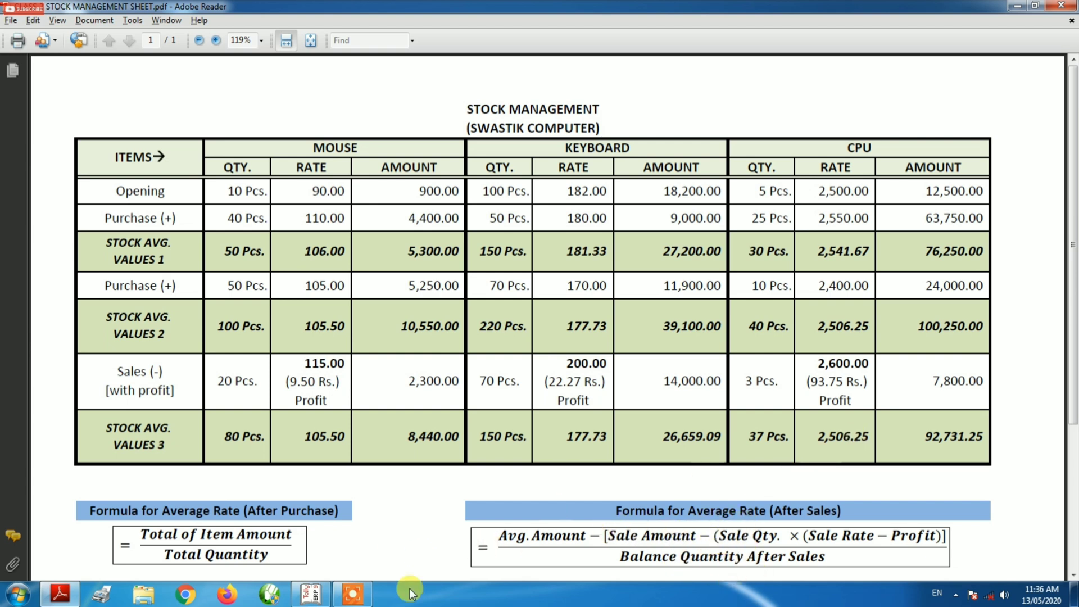
left_click(311, 595)
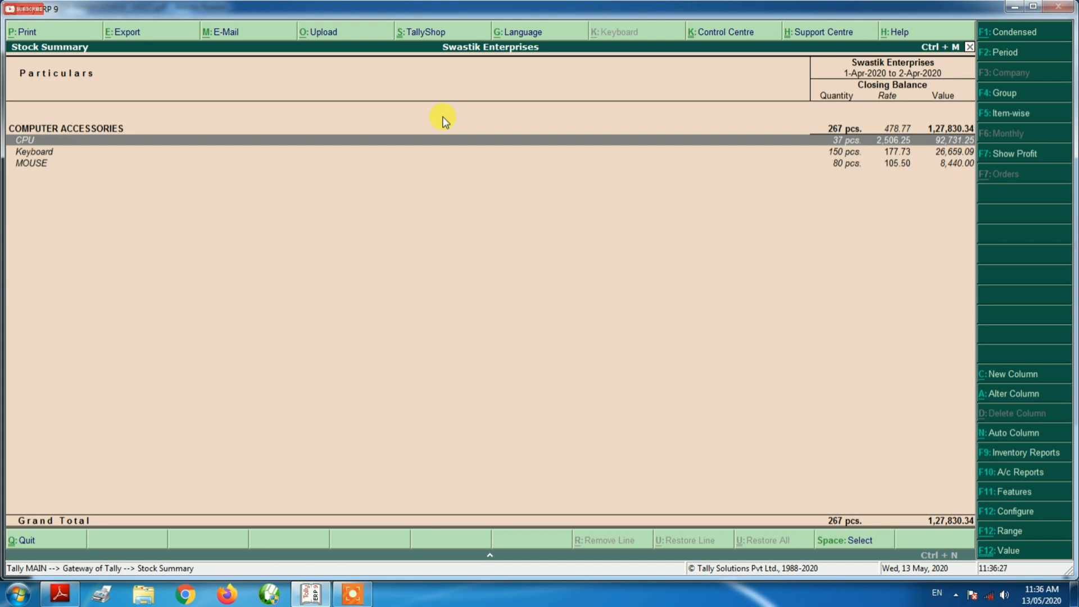
key("Escape")
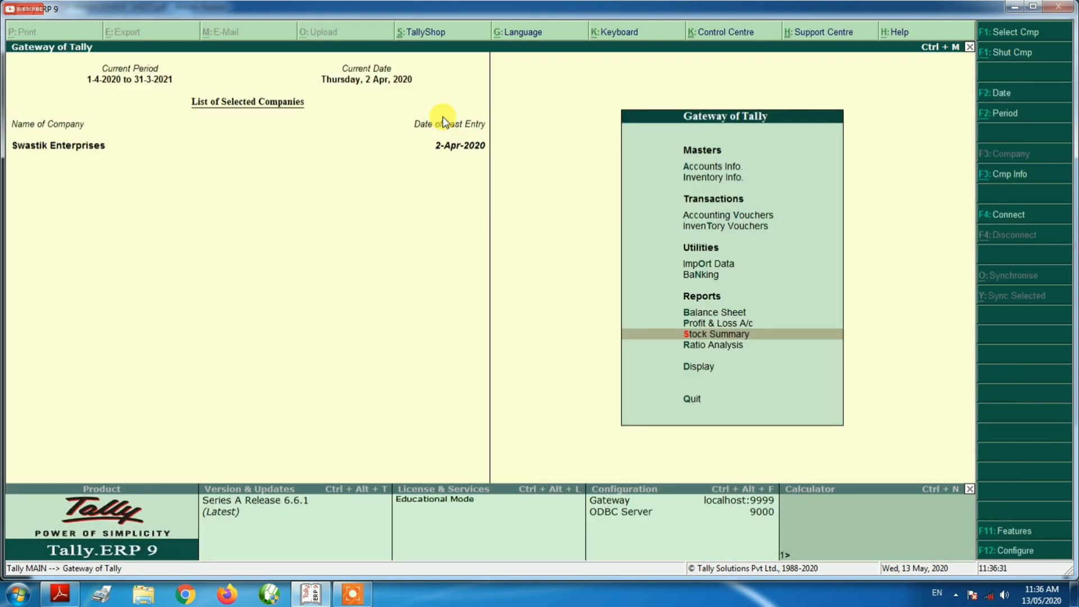
Open the Balance Sheet from the Gateway of Tally and display it in detailed view
key("Up")
key("Up")
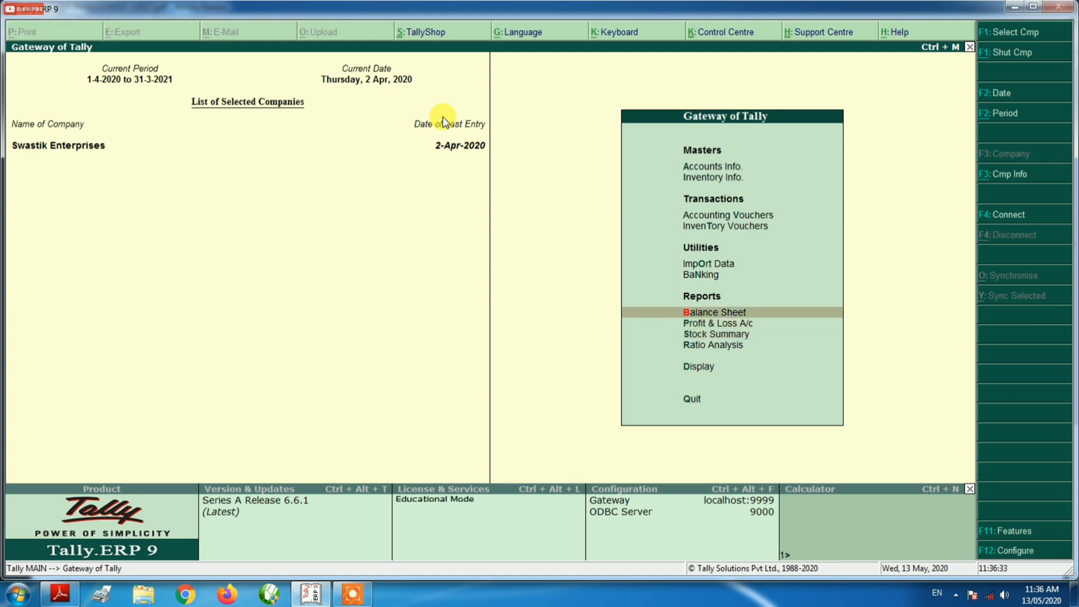
key("Return")
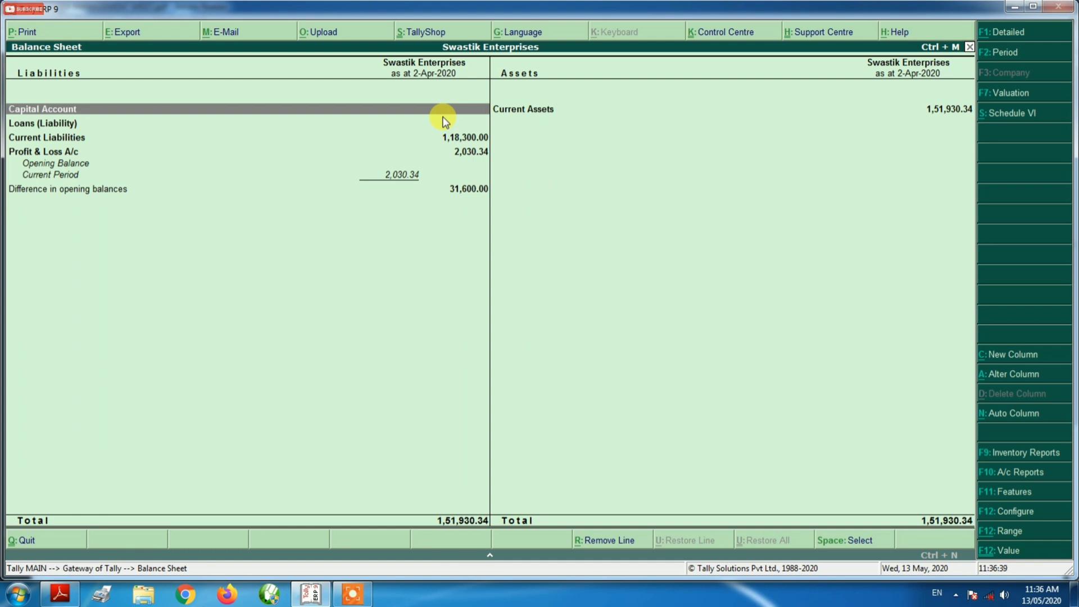
key("alt+F1")
Review Closing Stock under Current Assets, open the Sundry Debtors group summary, and return to the Balance Sheet
key("Right")
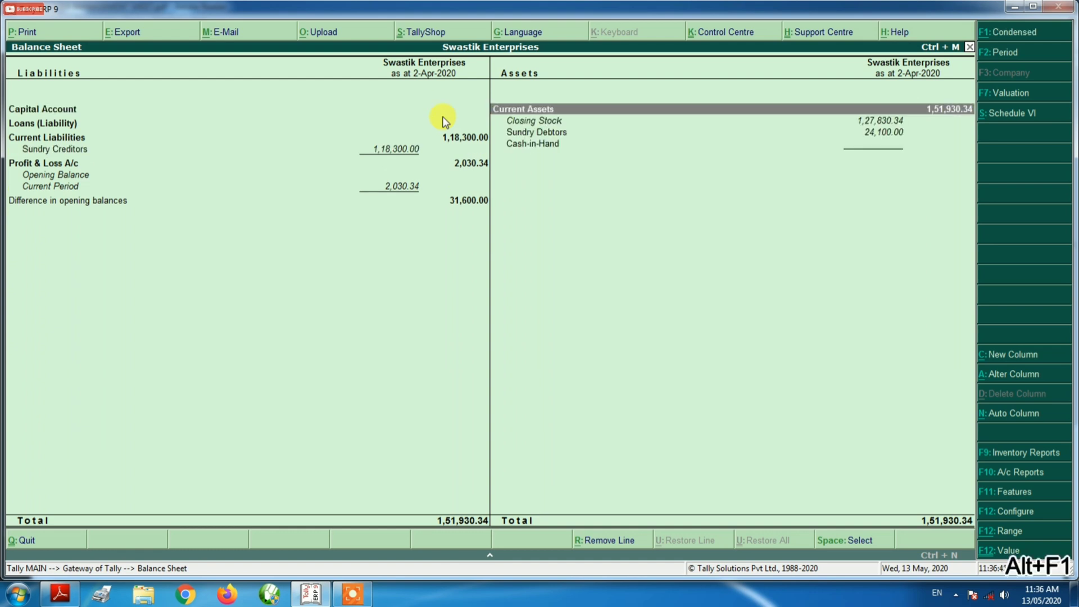
key("Down")
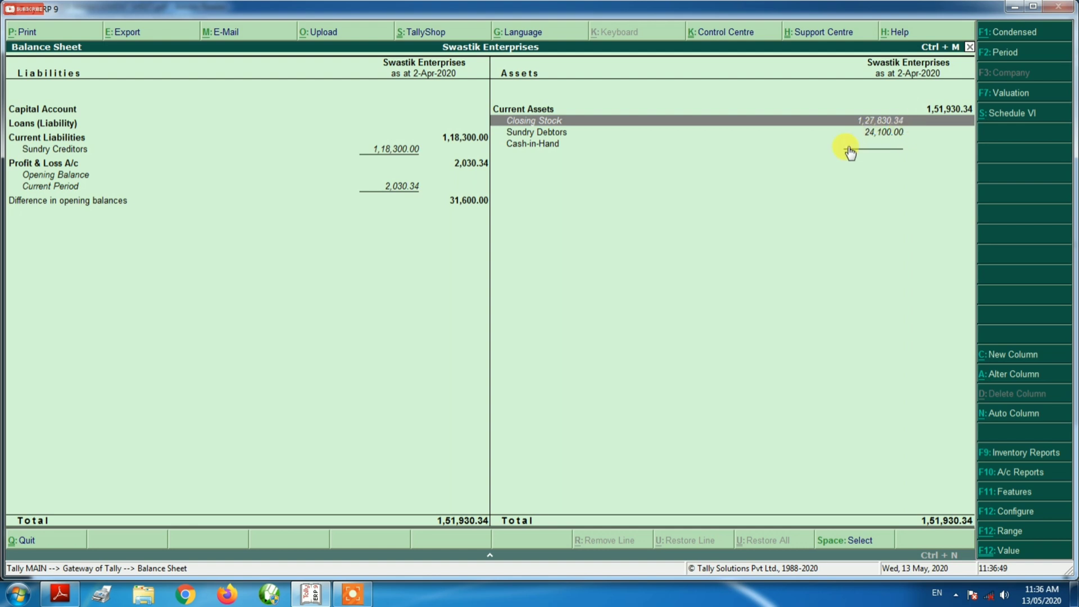
left_click(864, 135)
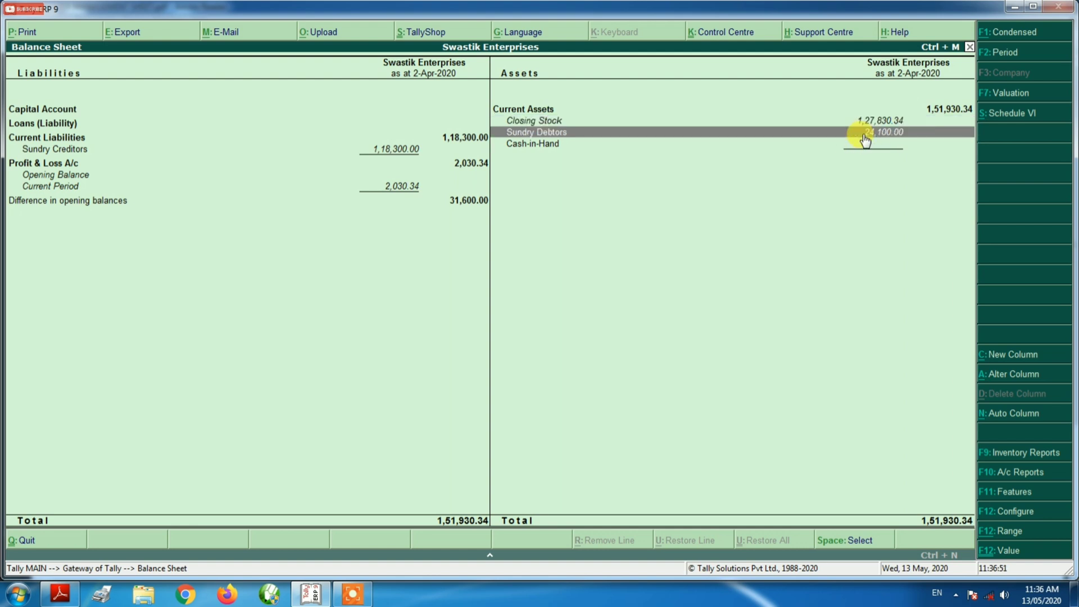
left_click(864, 137)
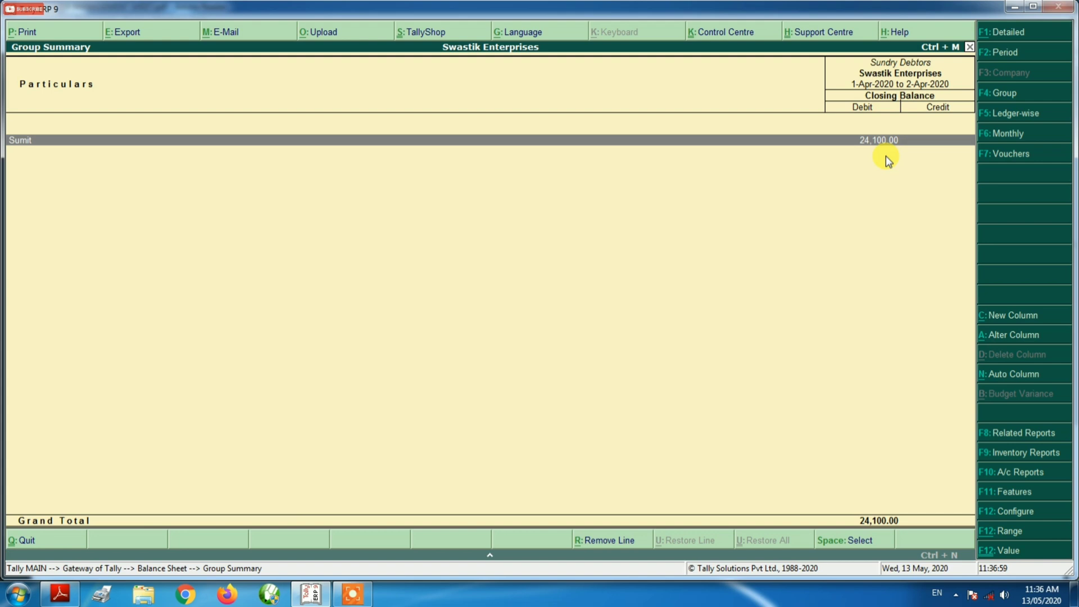
key("Escape")
Drill down from Sundry Creditors to the supplier's April ledger vouchers to examine the purchases, and return to the Balance Sheet
key("Left")
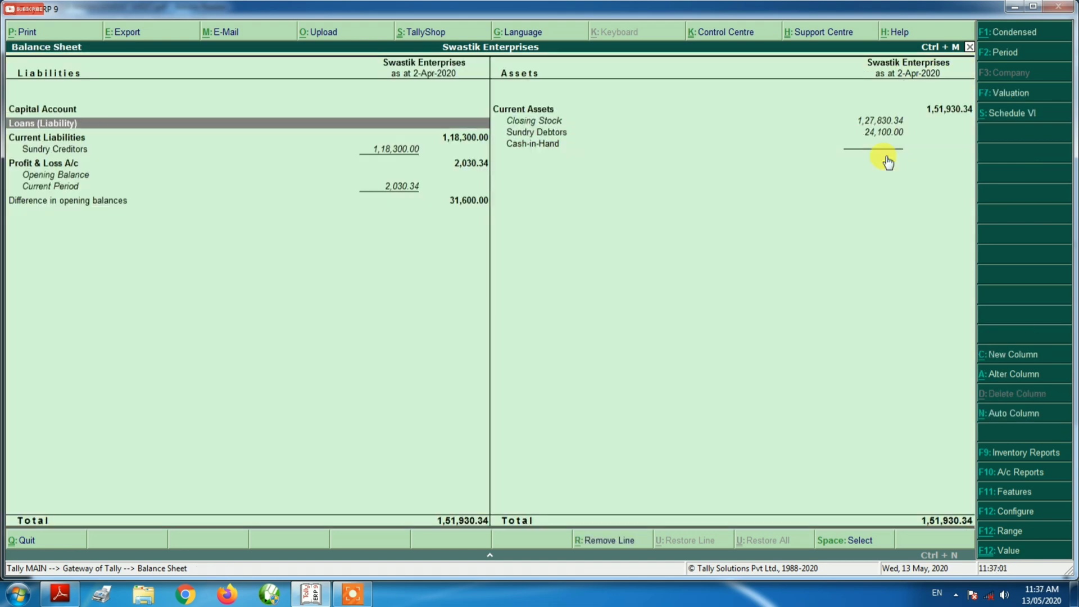
key("Down")
key("Down")
key("Up")
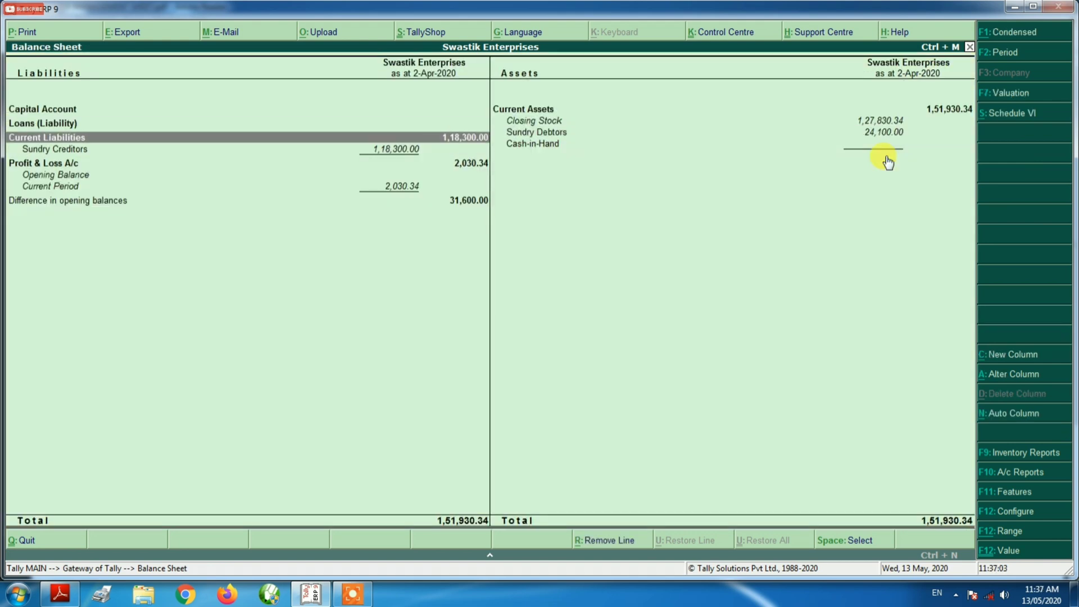
key("Down")
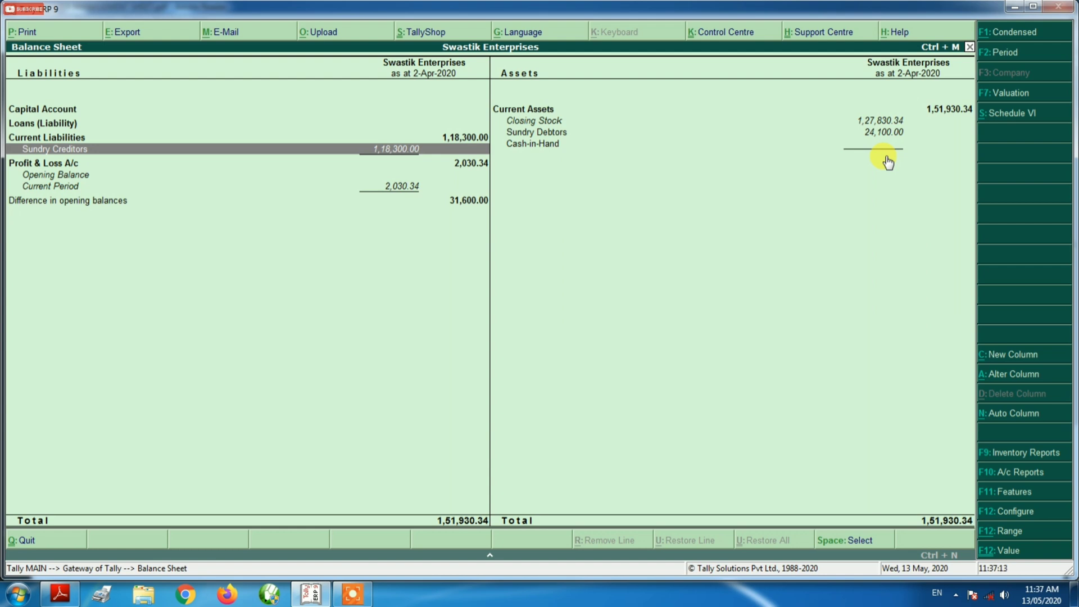
key("Return")
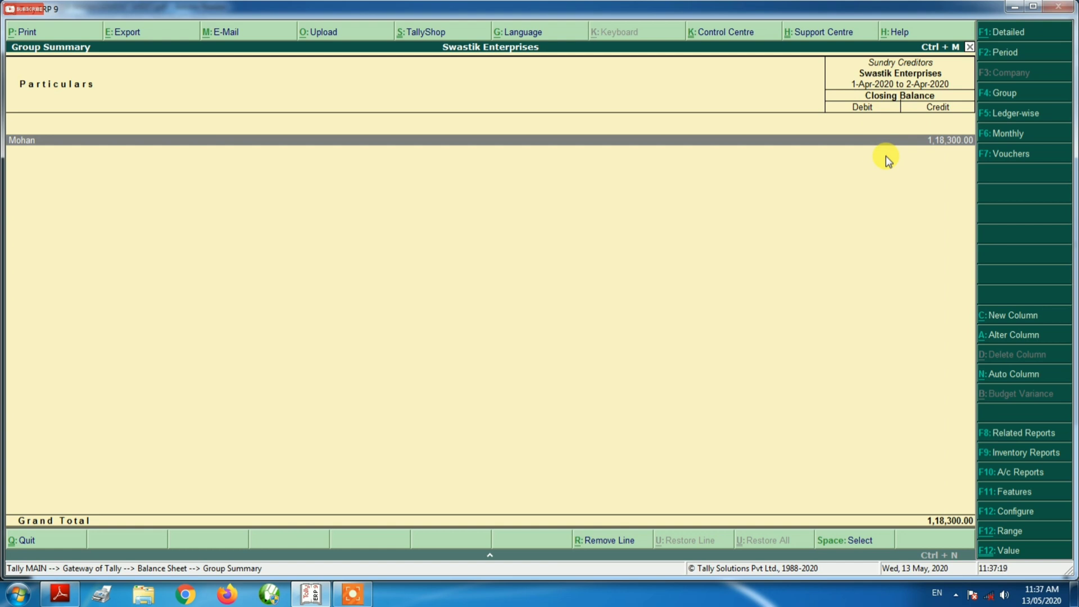
key("Return")
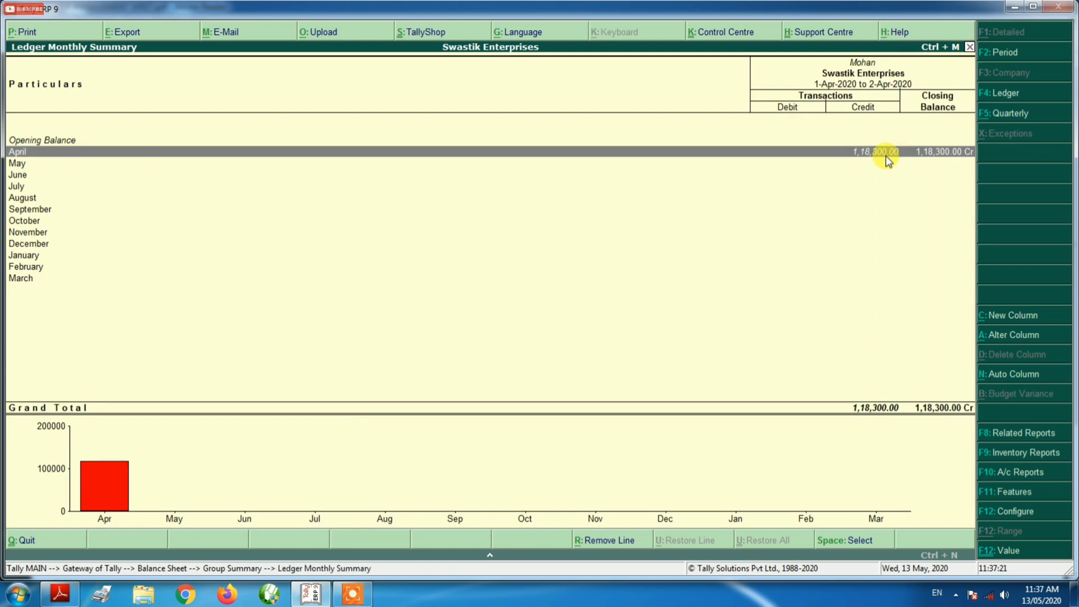
key("Return")
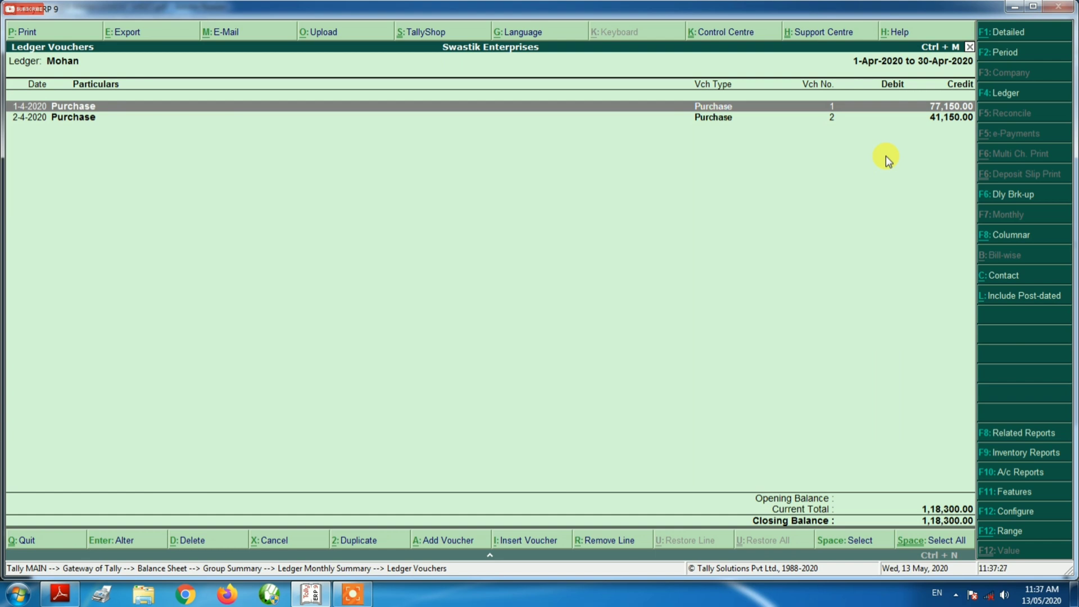
key("Escape")
key("Escape")
key("Escape")
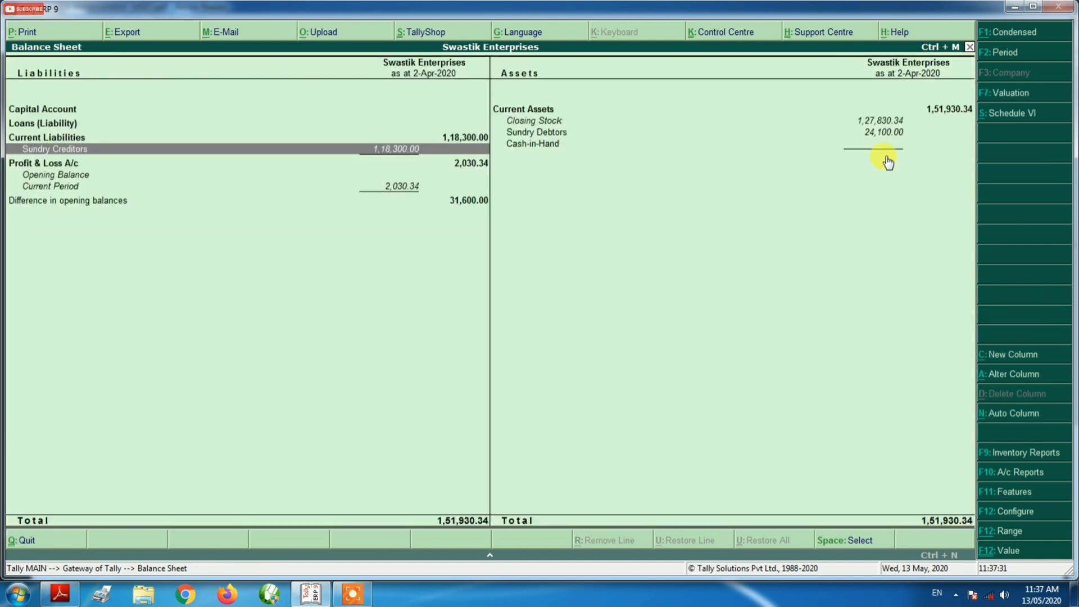
Open the Profit & Loss A/c from the Balance Sheet and display it in detailed view
key("Down")
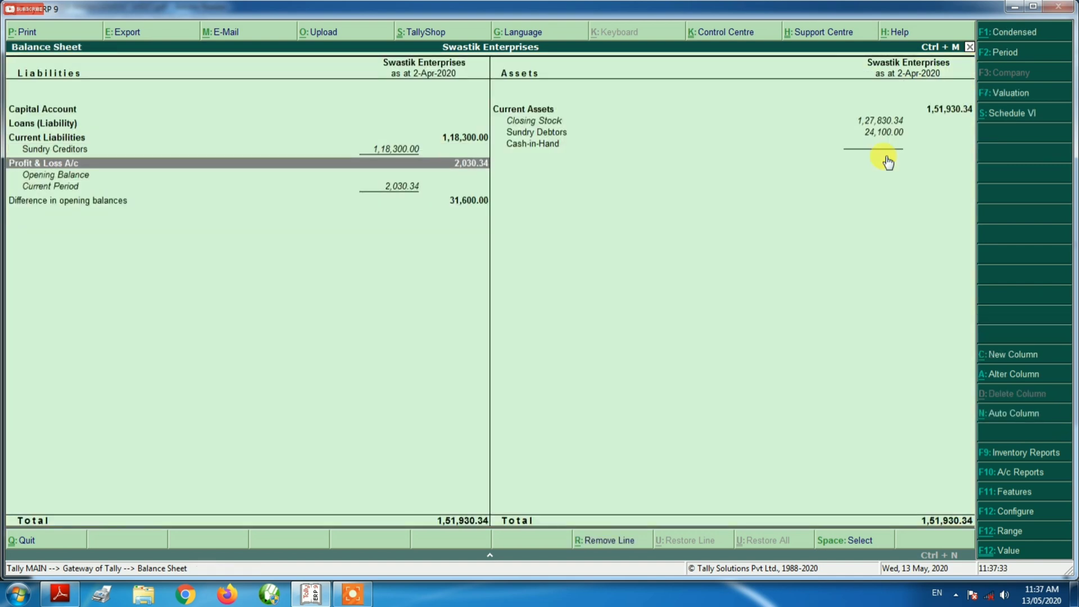
key("Return")
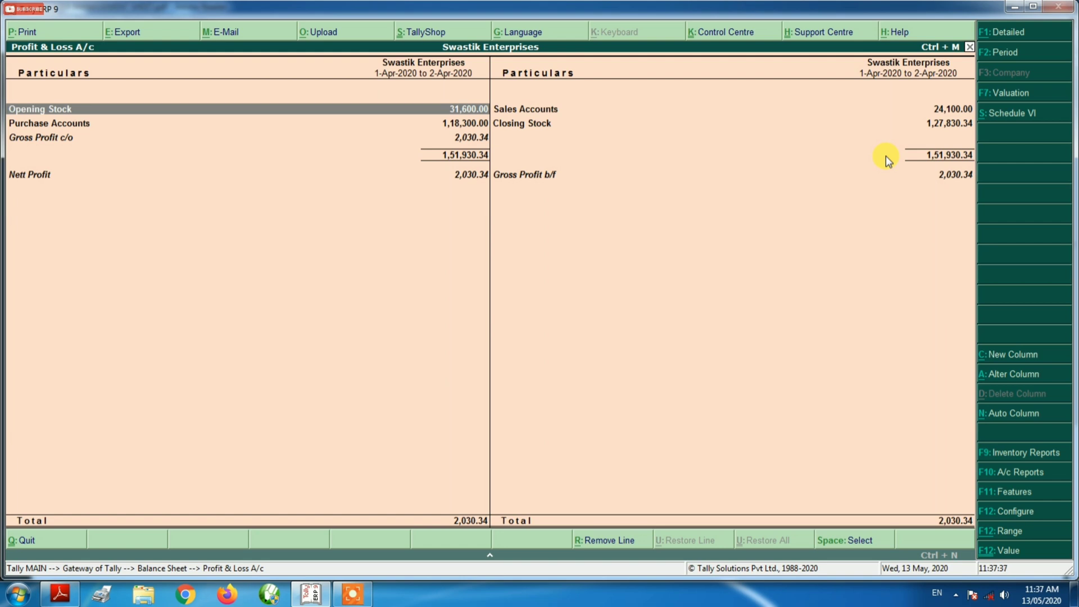
key("alt+F1")
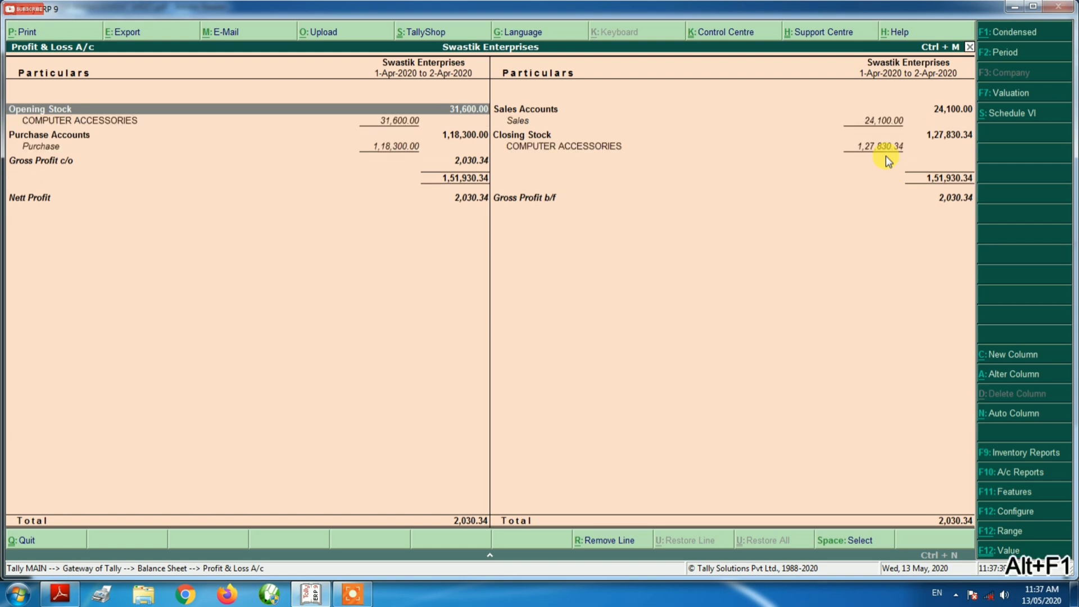
Open the COMPUTER ACCESSORIES opening stock summary, review its CPU, Keyboard and MOUSE rows, and return to the Profit & Loss A/c
key("Down")
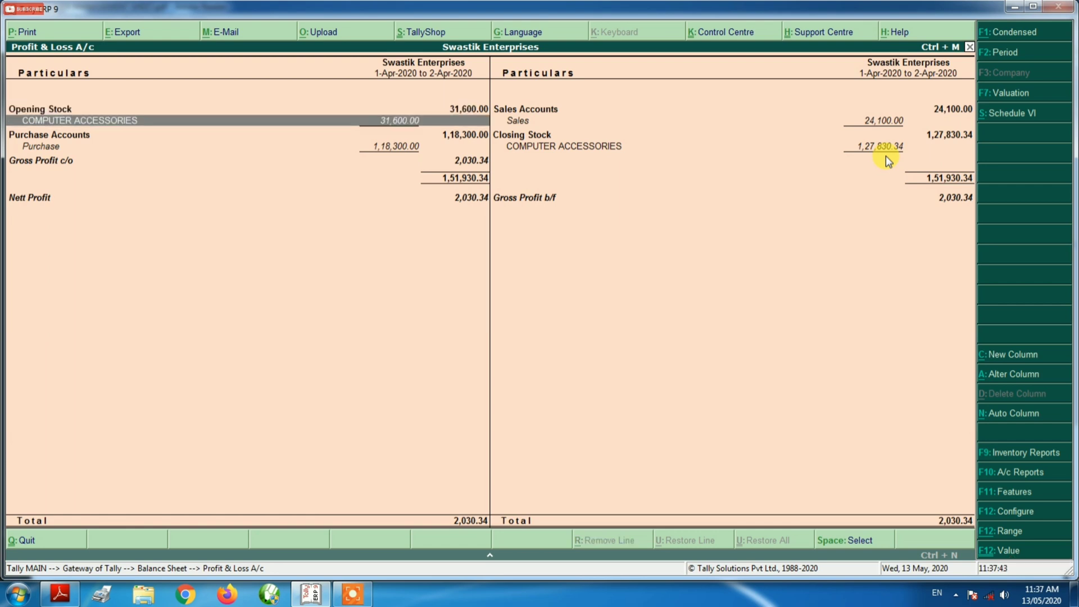
key("Return")
key("Down")
key("Down")
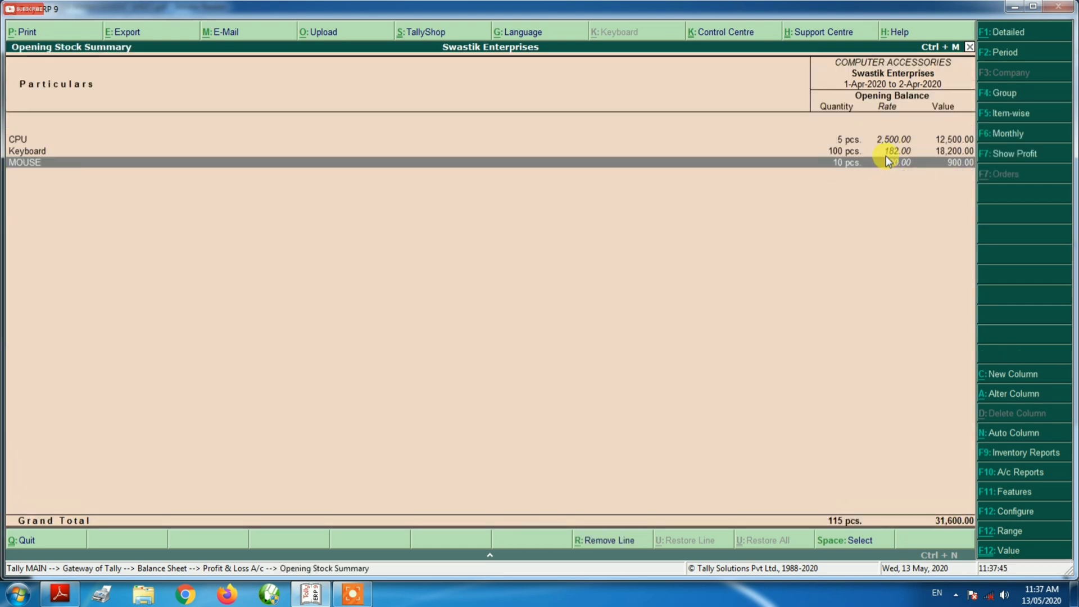
key("Up")
key("Up")
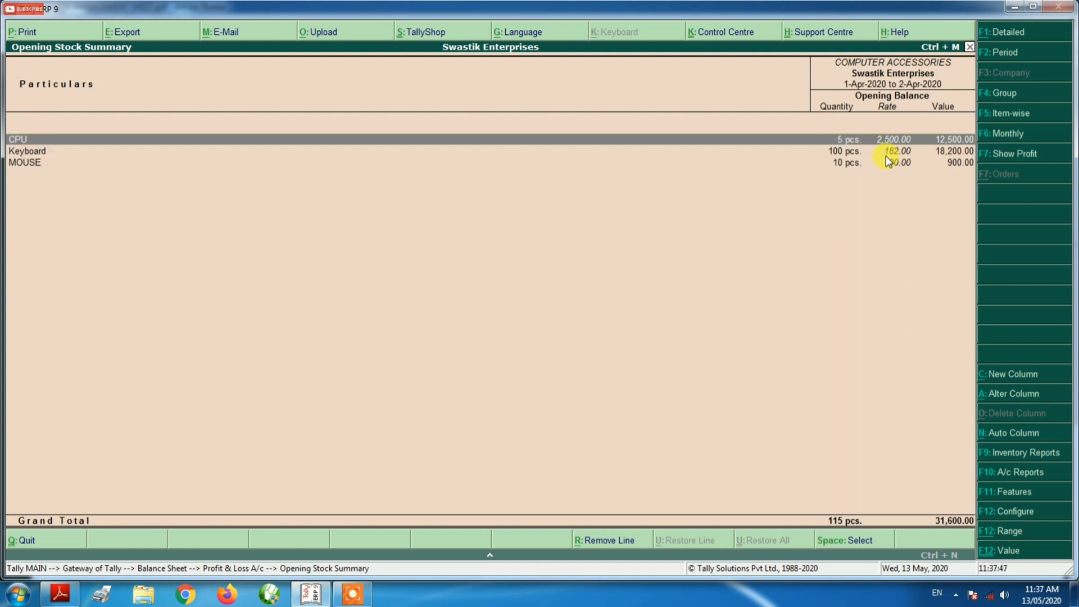
key("Escape")
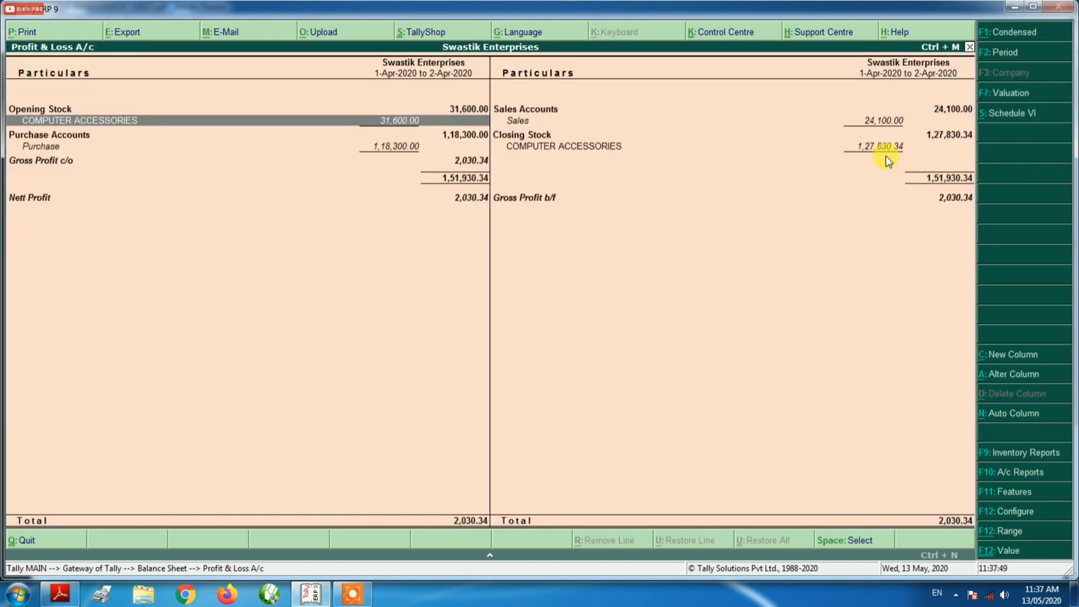
Review the sales, purchase, closing stock and nett profit entries in the Profit & Loss A/c, and exit the reports to the Gateway of Tally
key("Right")
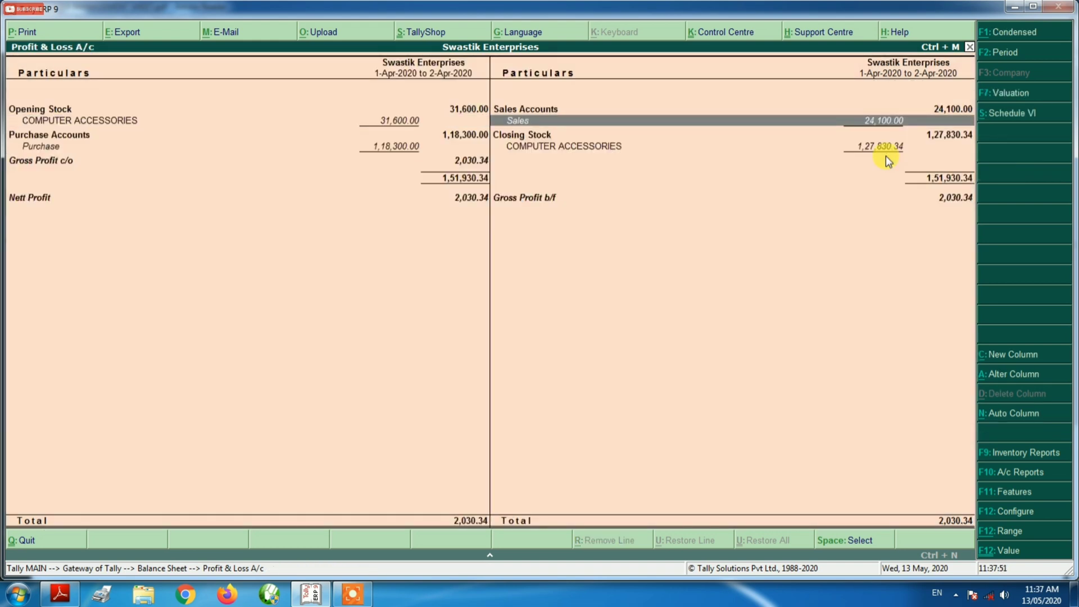
key("Left")
key("Down")
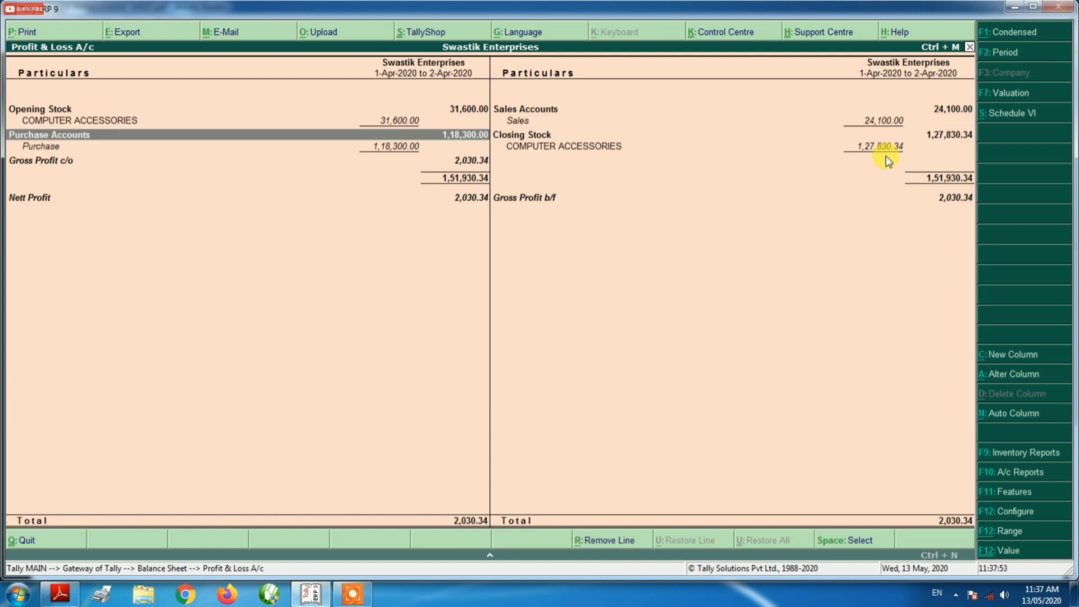
key("Right")
key("Down")
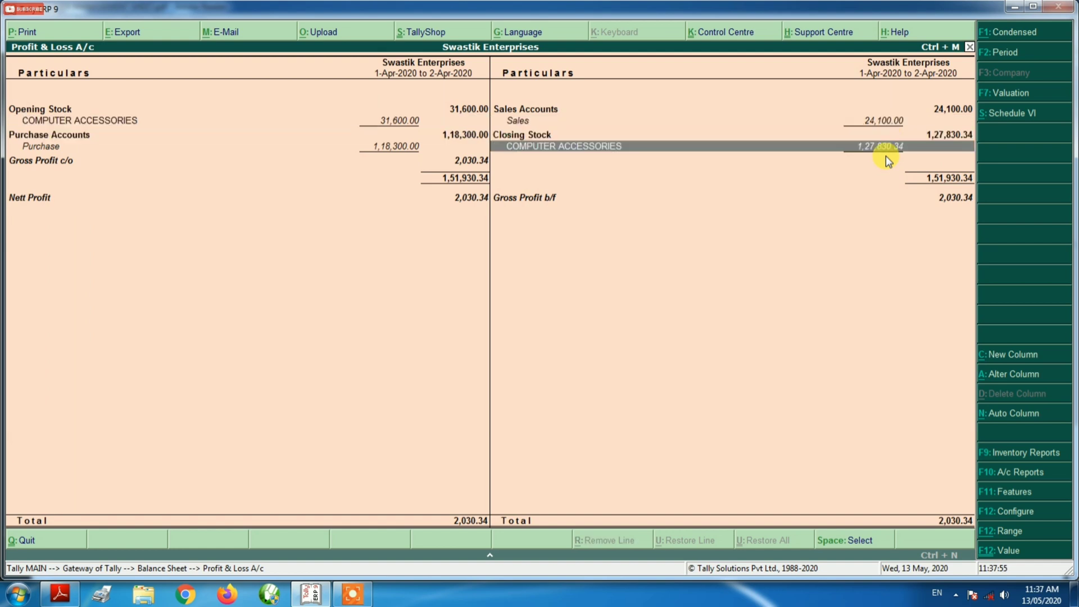
key("Down")
key("Left")
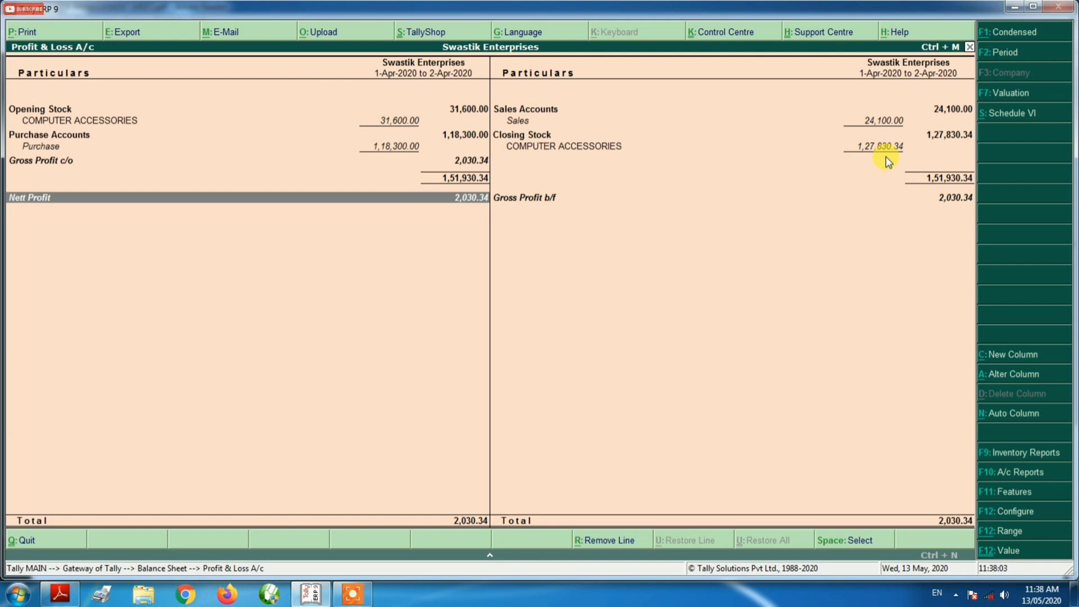
key("Escape")
key("Escape")
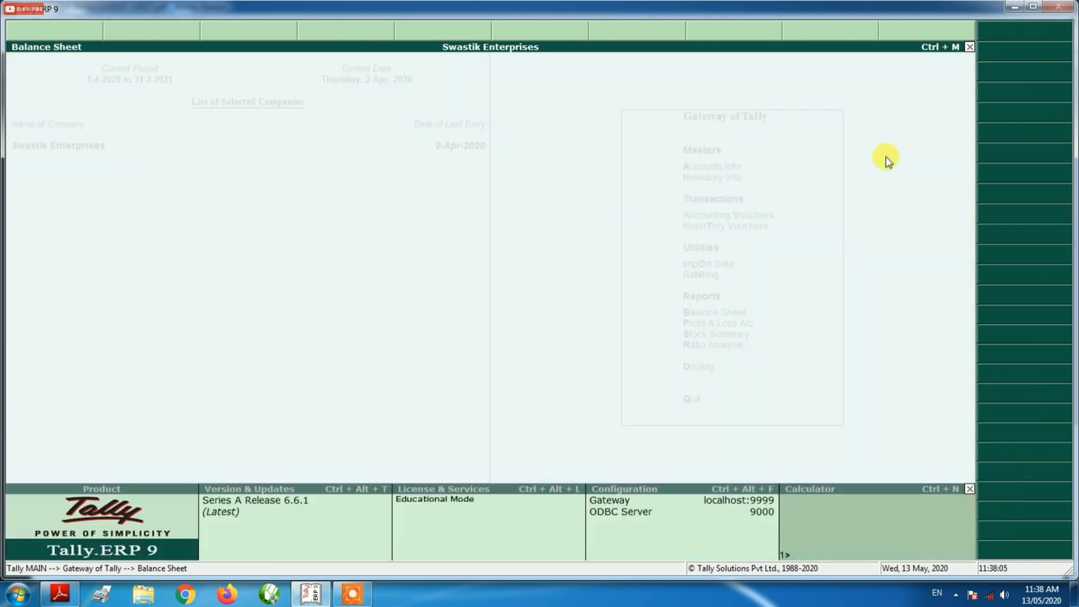